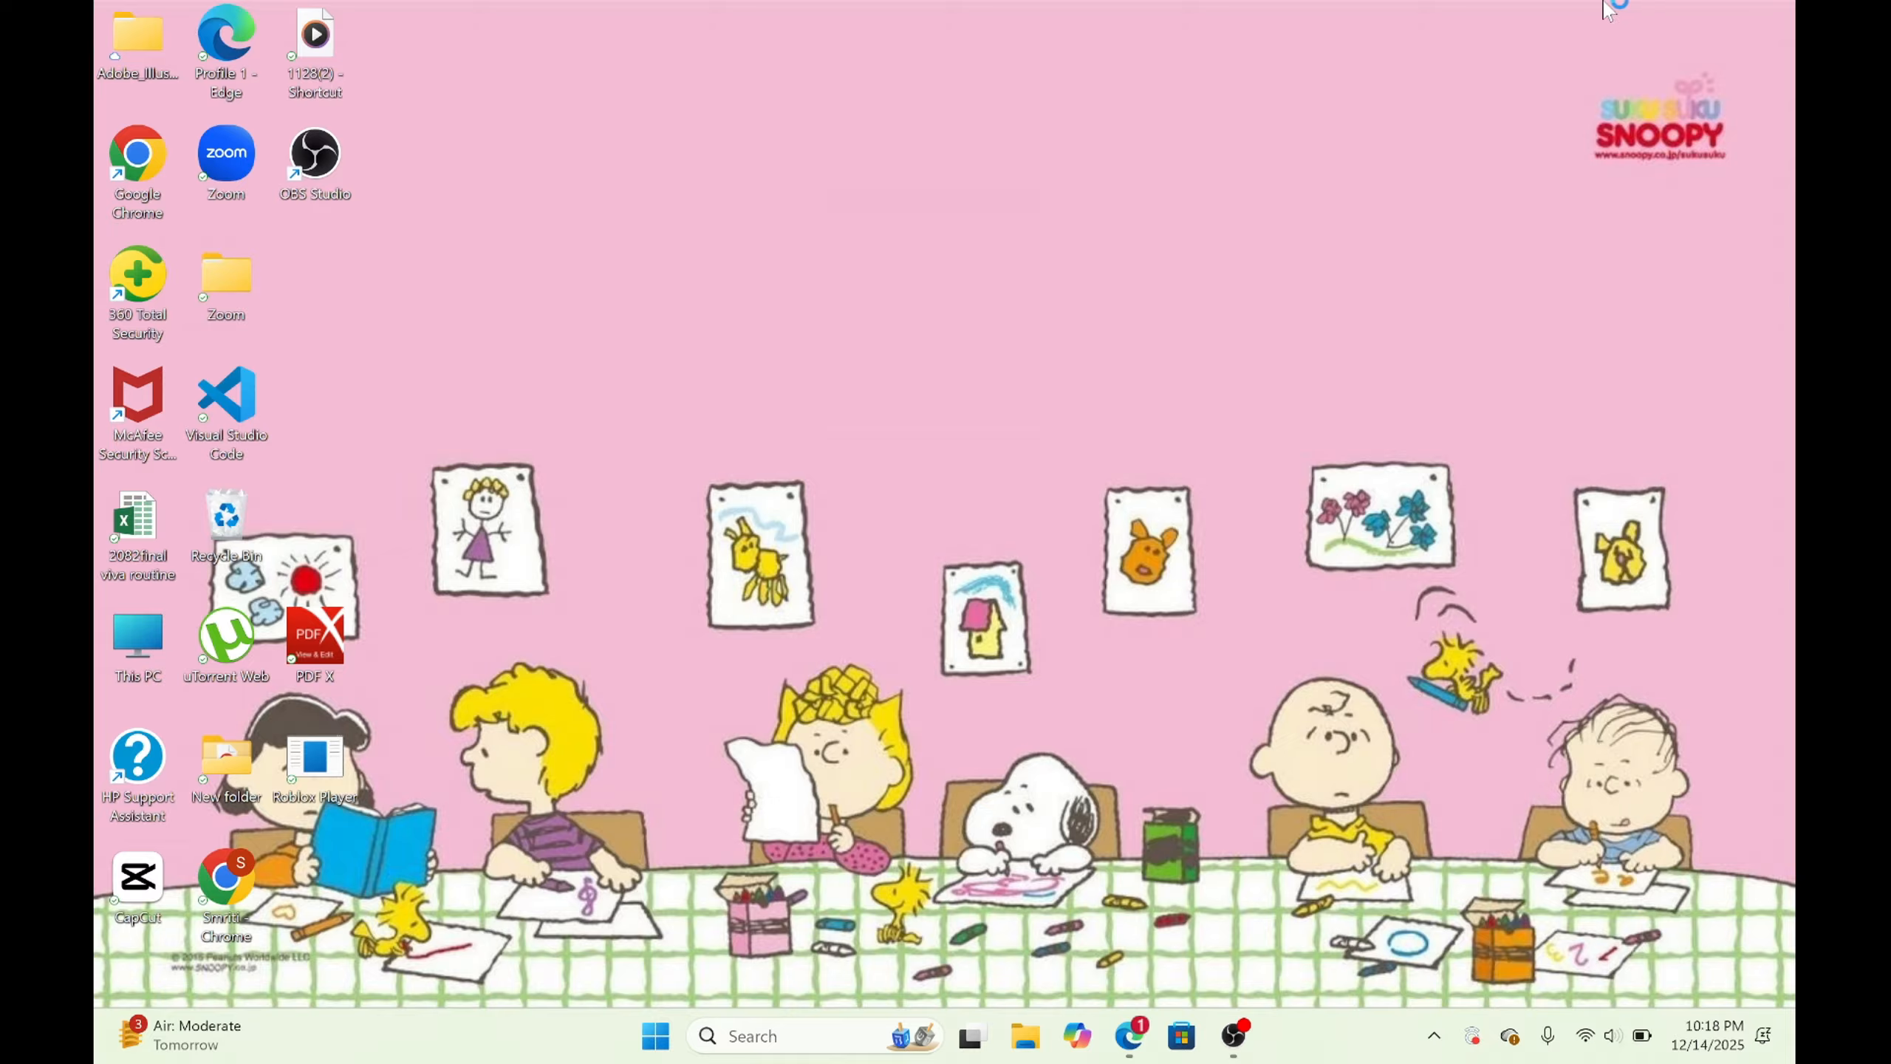
# Step: Open Google Chrome and go to canva.com
pyautogui.doubleClick(130, 181)
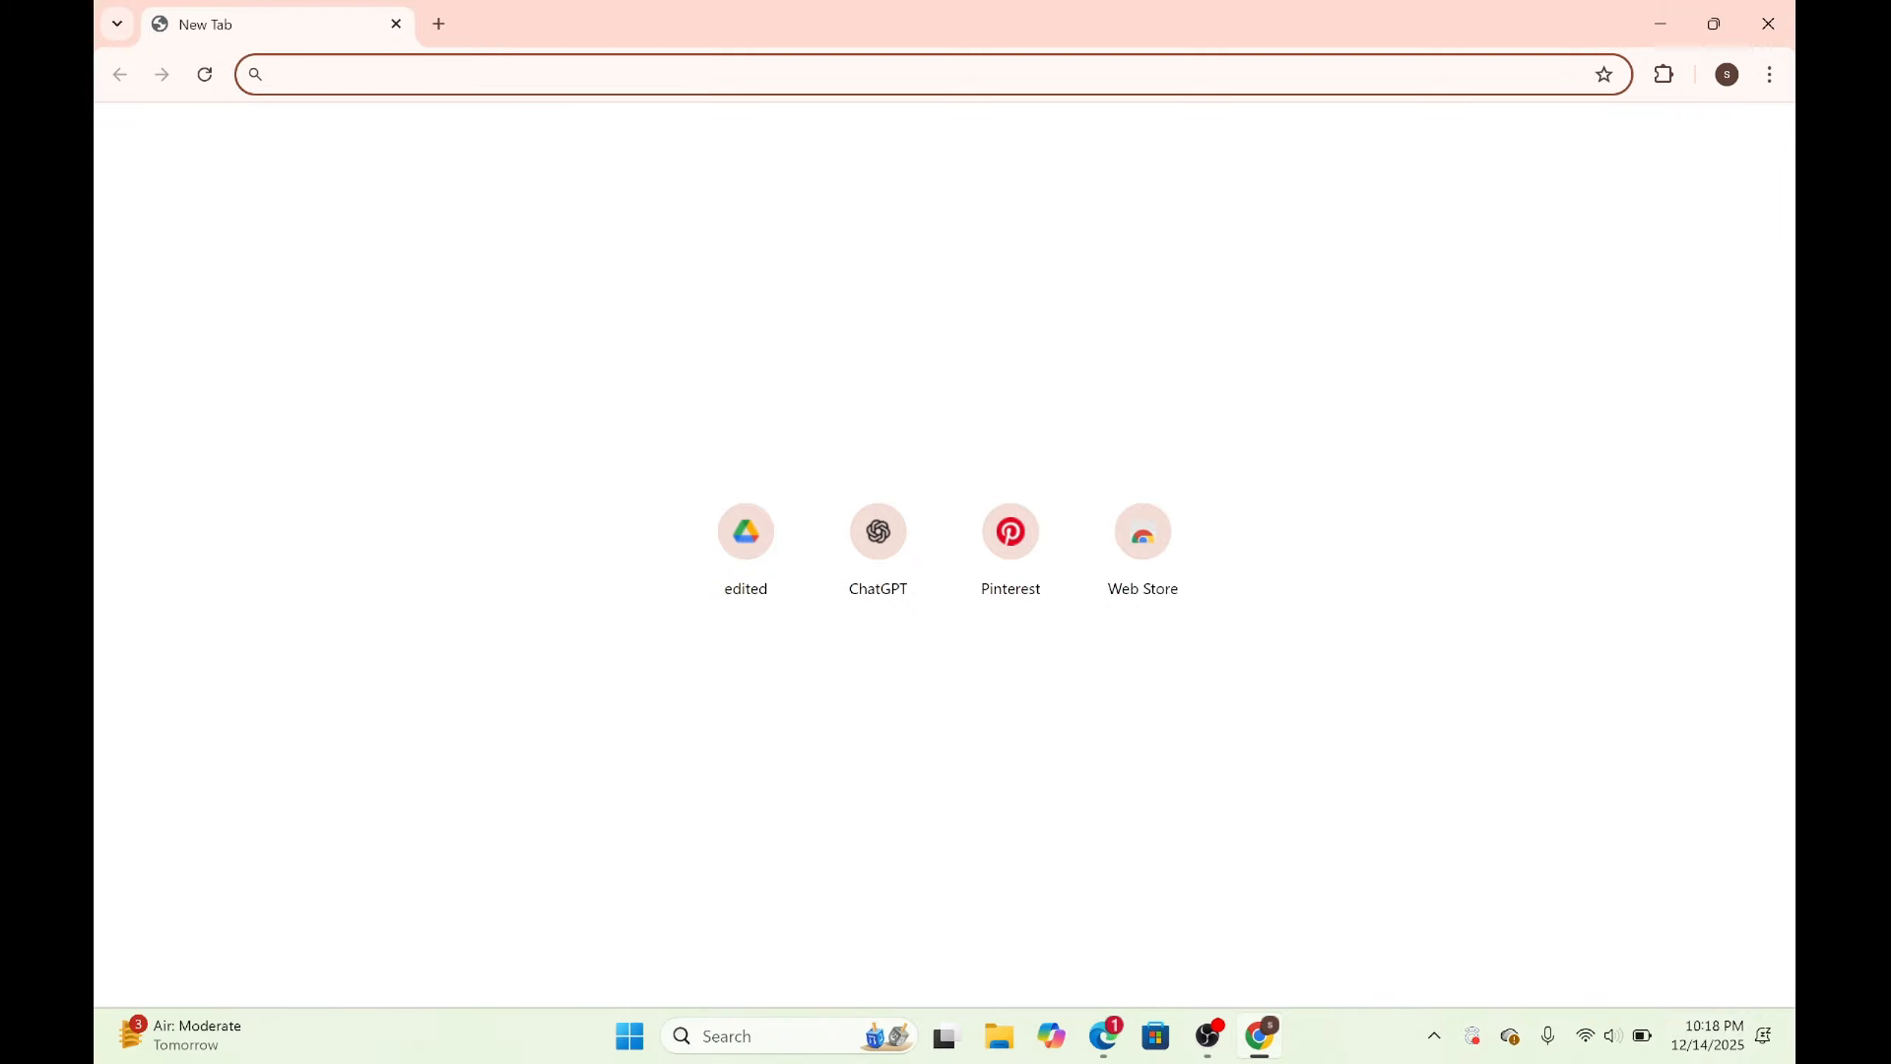
pyautogui.write('ca')
pyautogui.write('nva.com')
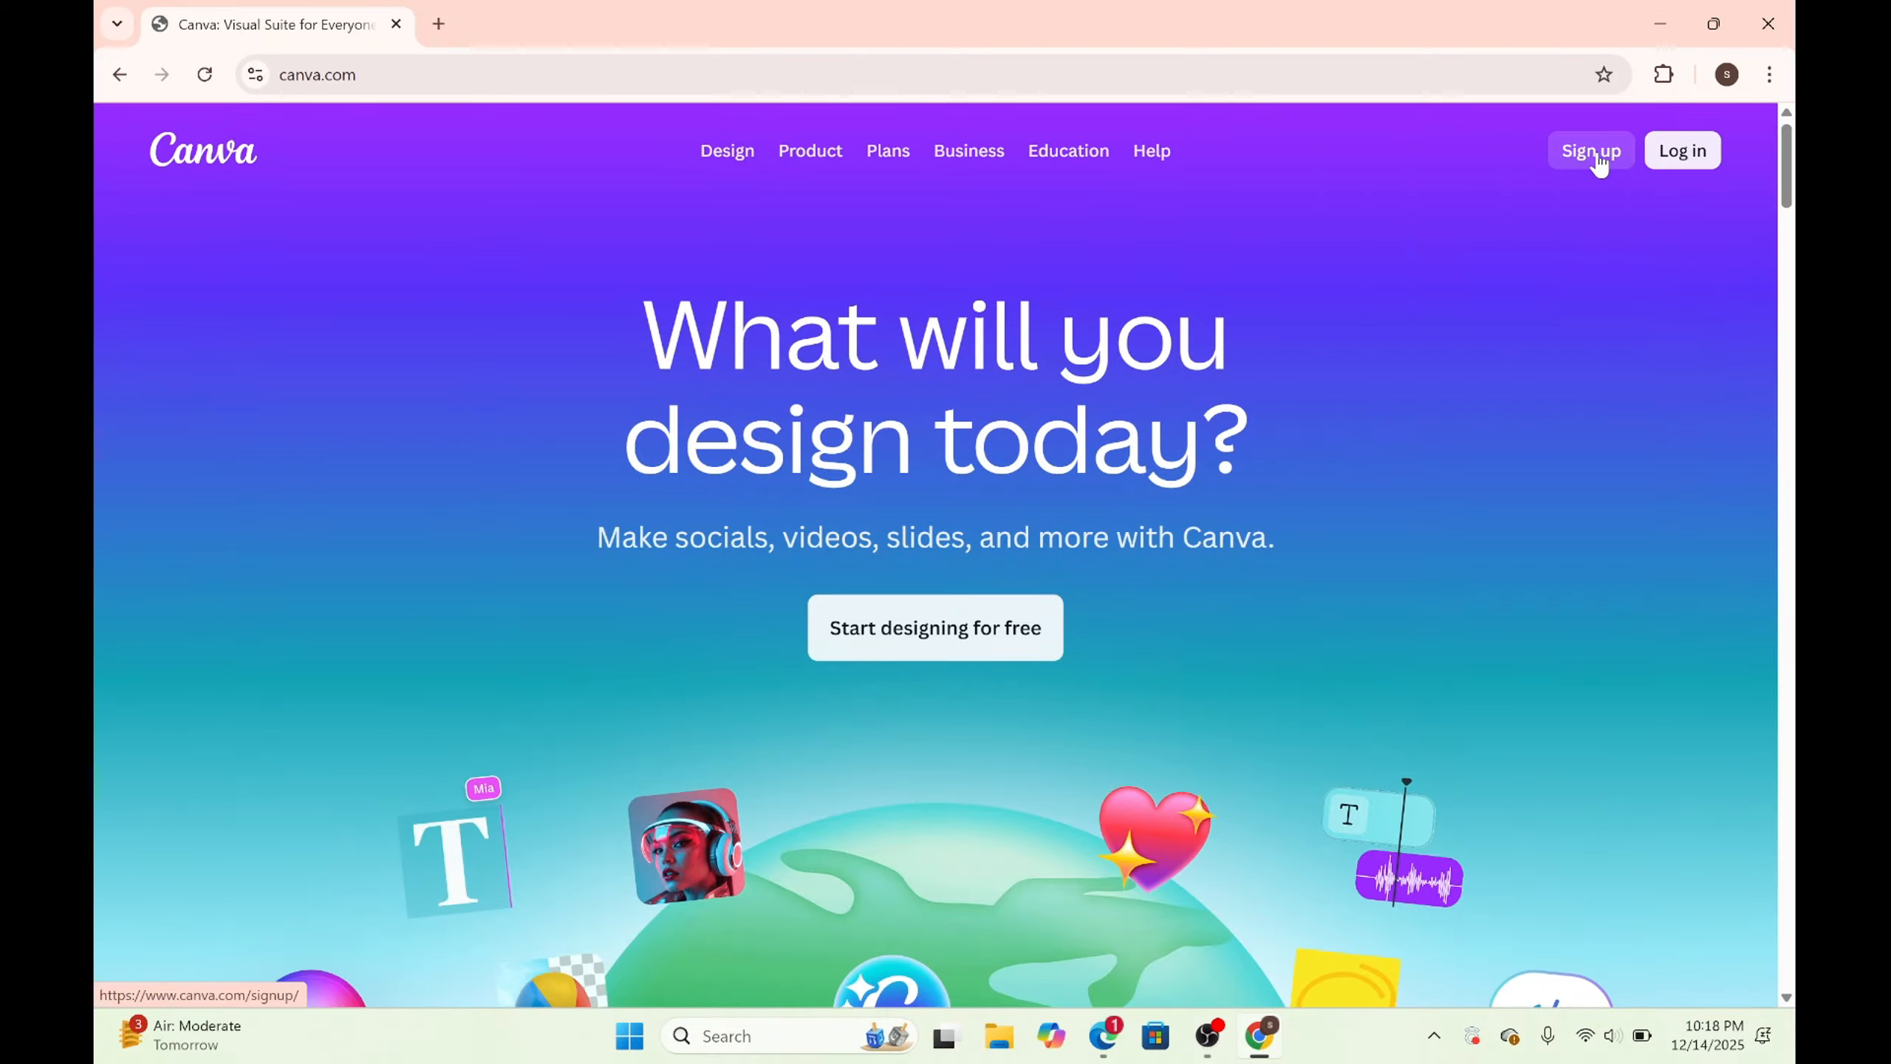
# Step: Sign up for Canva with the existing Google account and approve the sign-in
pyautogui.click(1595, 150)
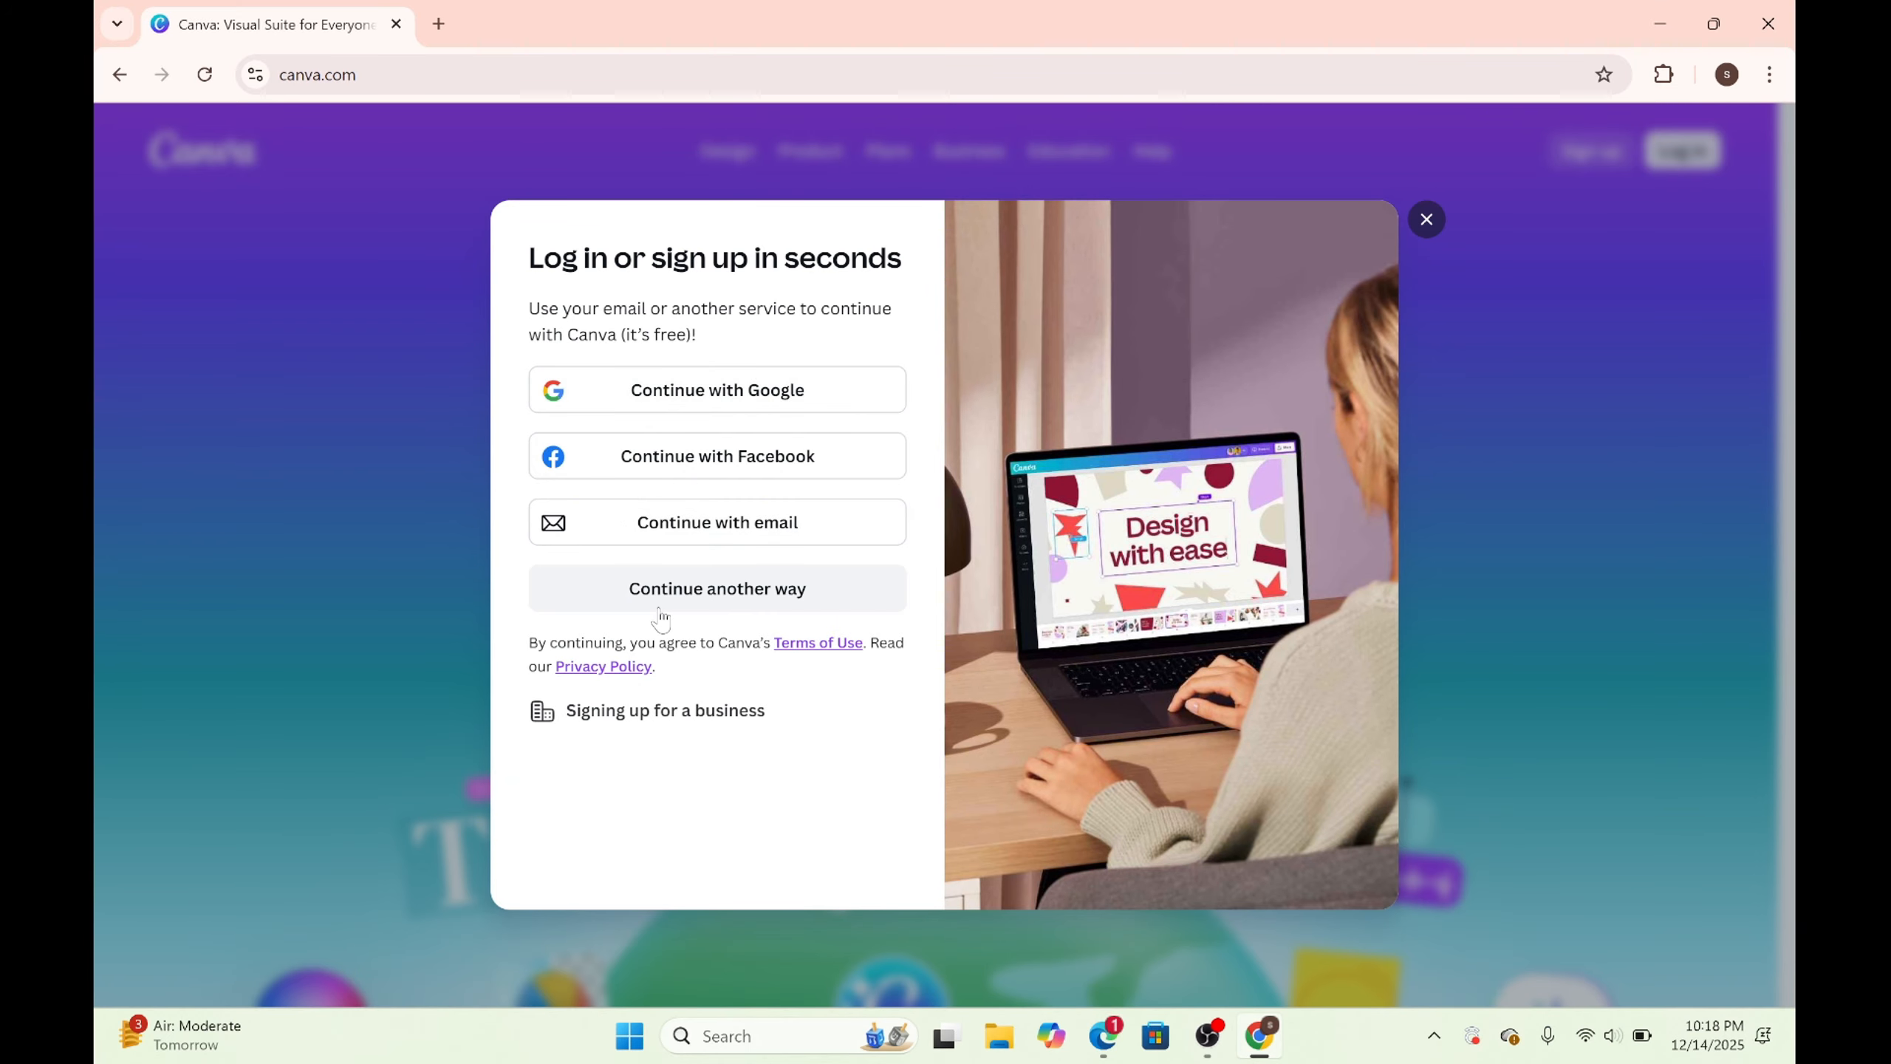
pyautogui.click(707, 403)
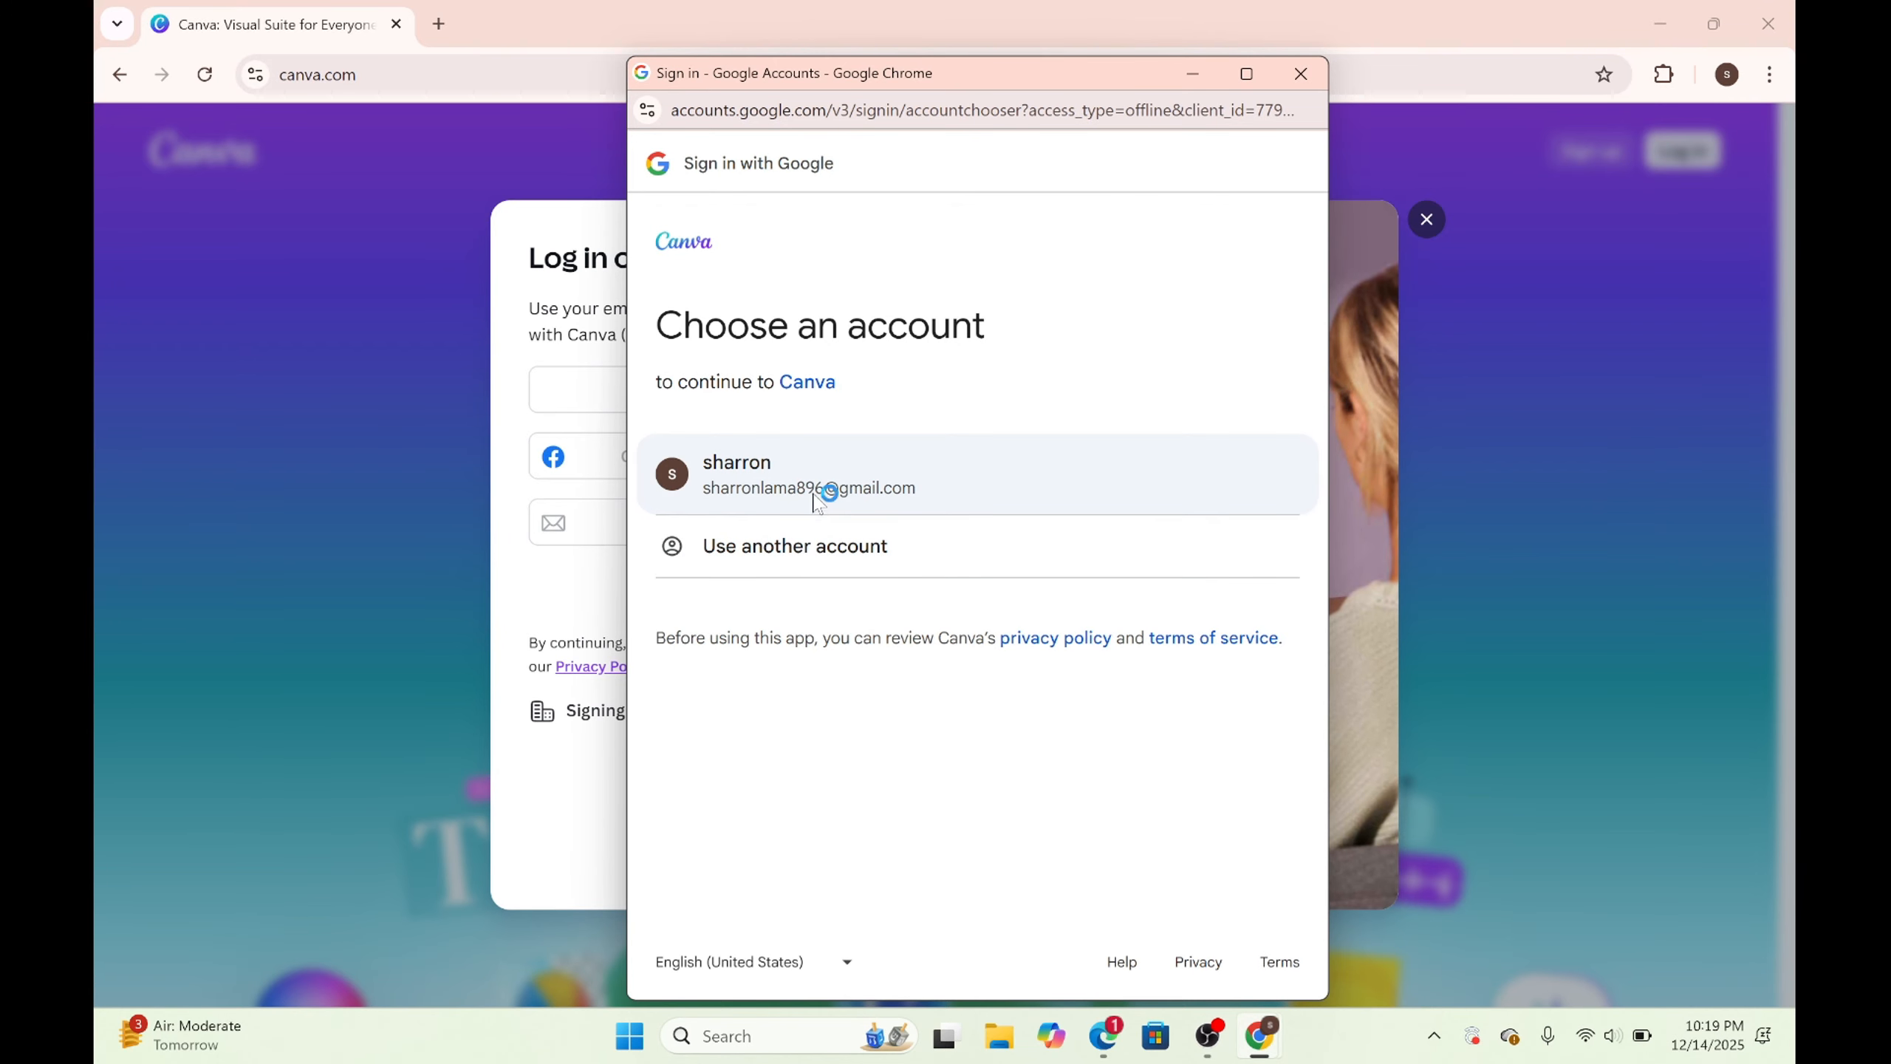
pyautogui.click(816, 505)
pyautogui.click(1081, 870)
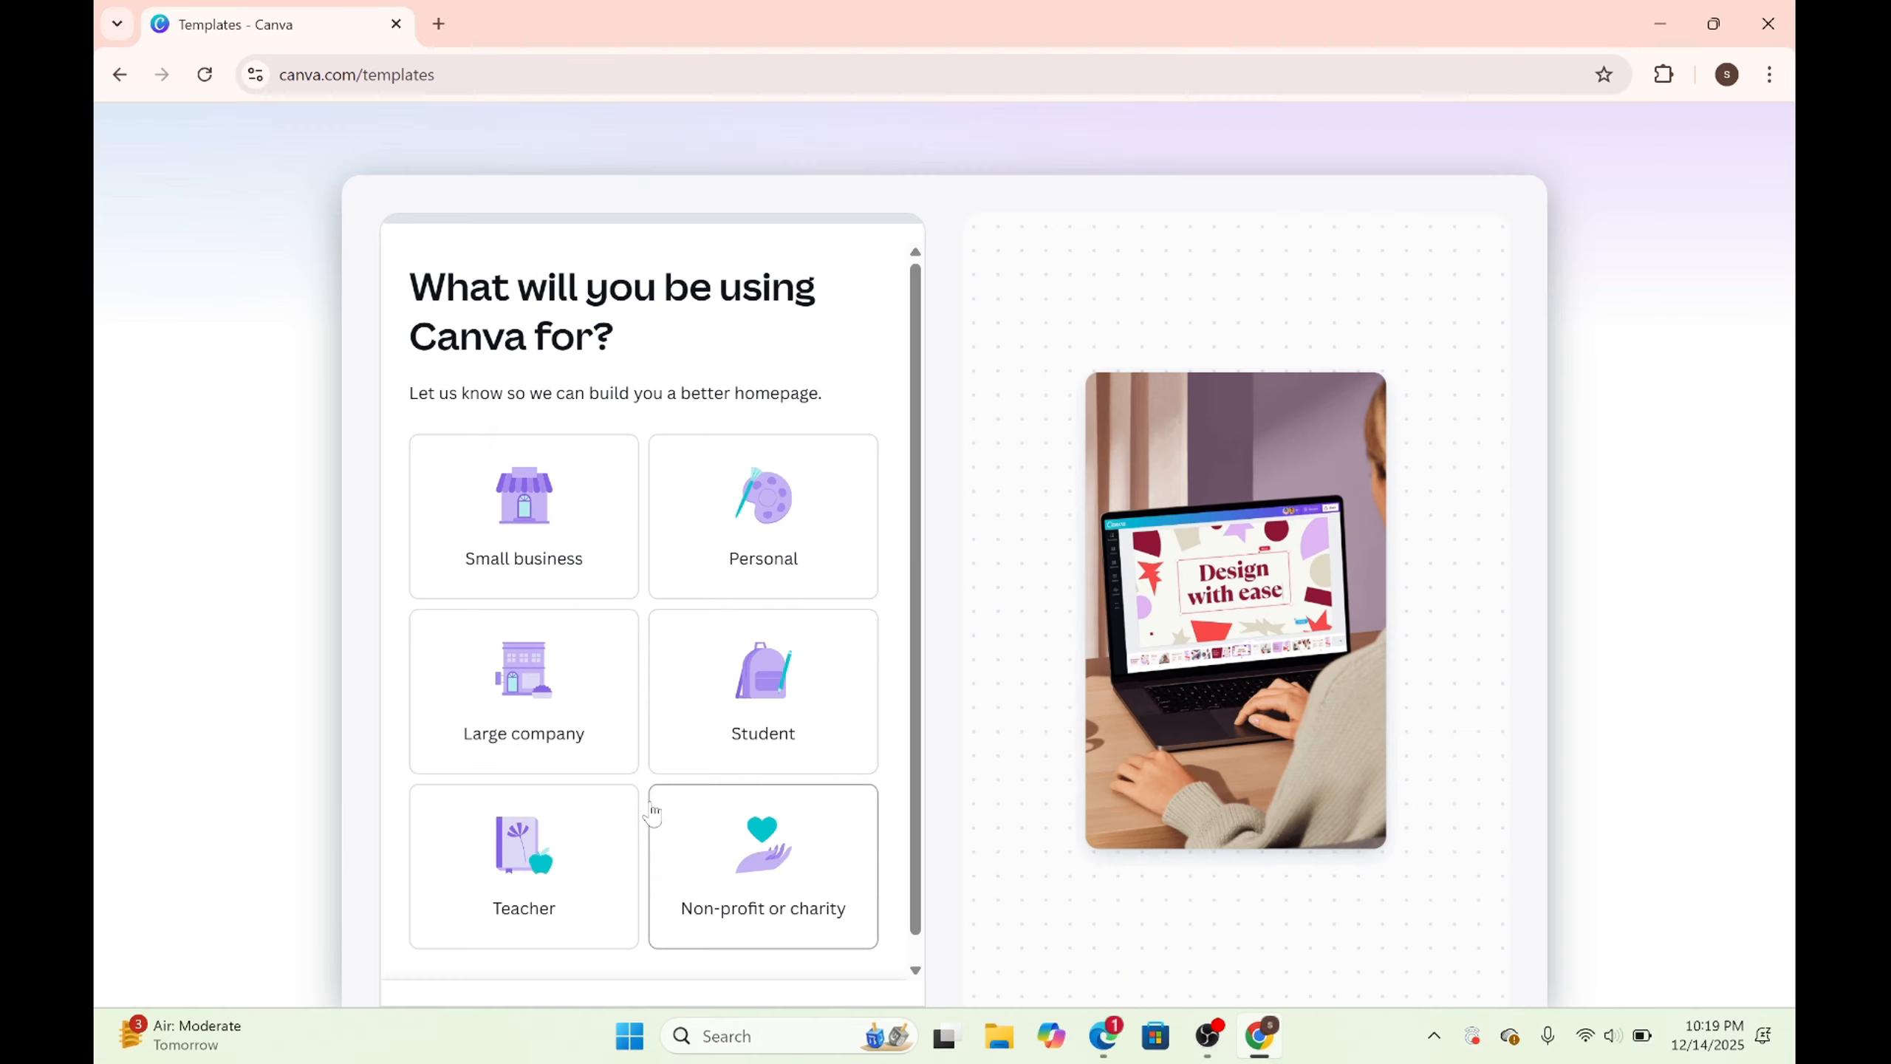
# Step: Complete the onboarding with Personal use and Social media content as the focus, and skip the Canva Pro offer
pyautogui.scroll(-1, 655, 803)
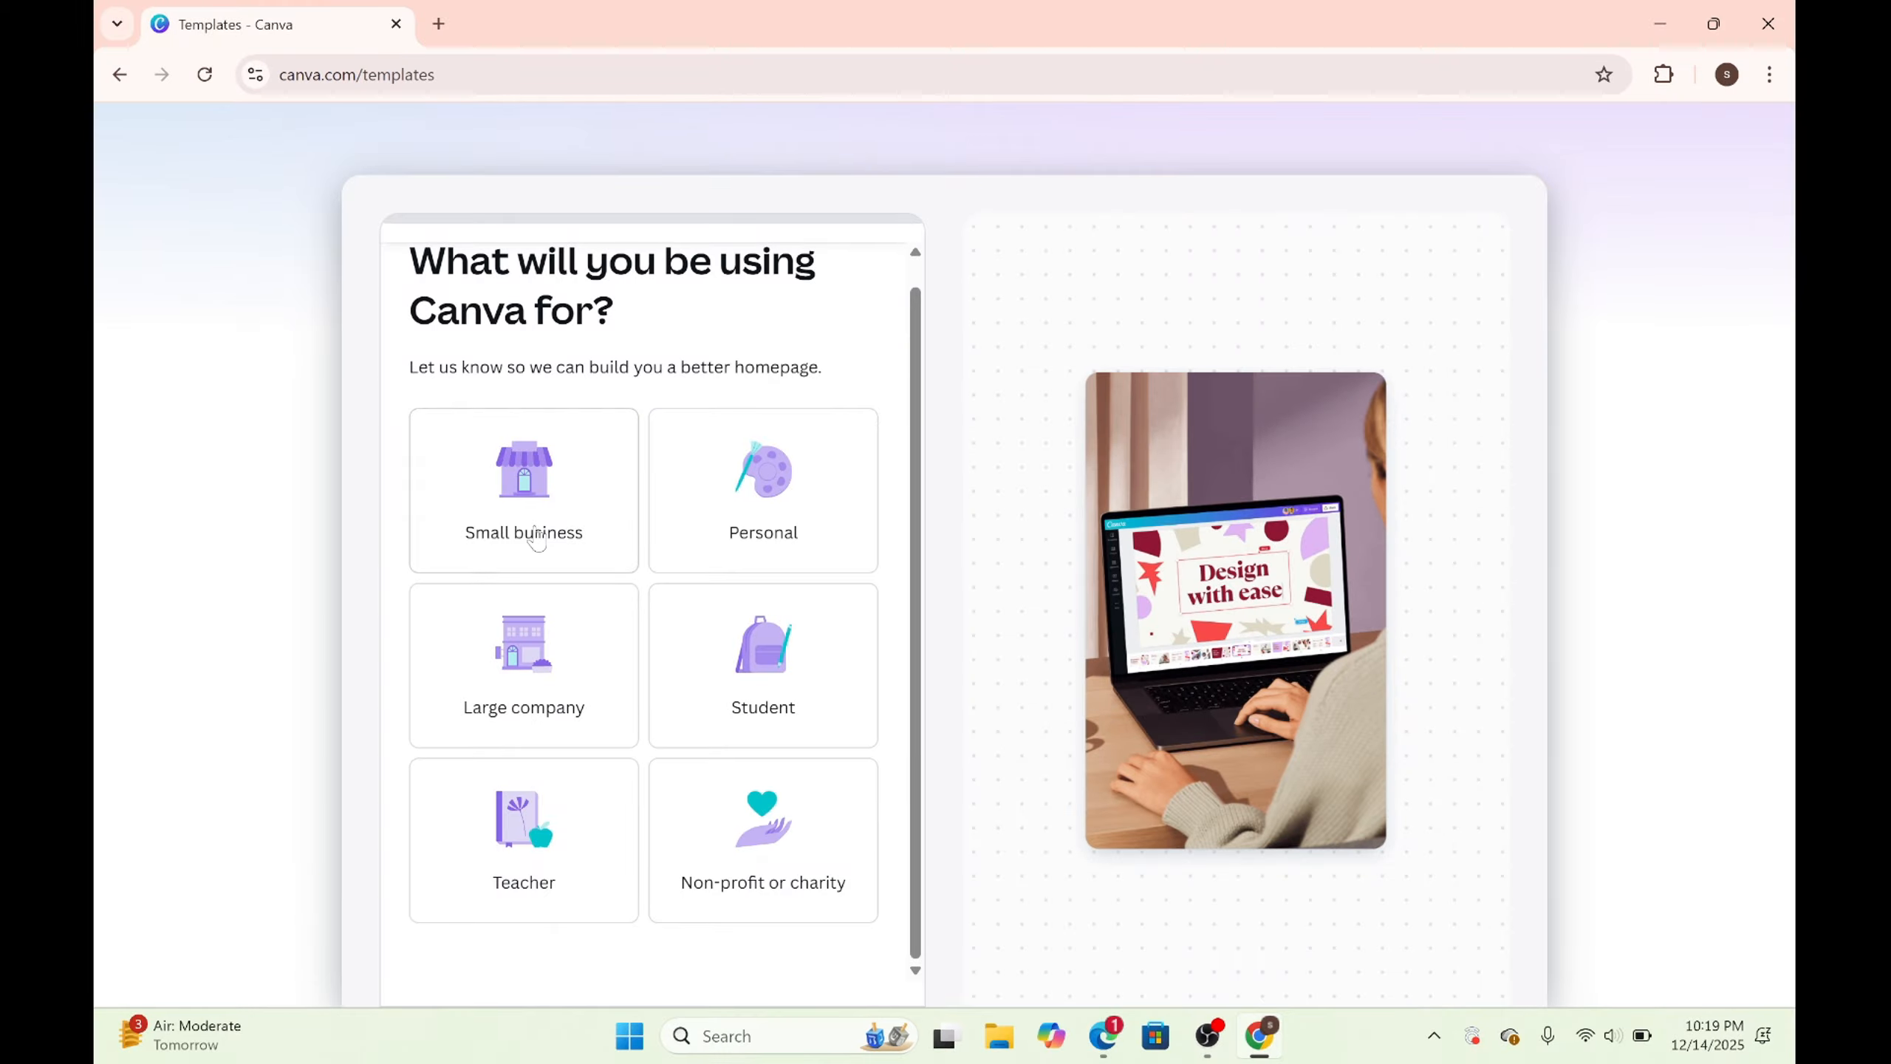
pyautogui.click(769, 496)
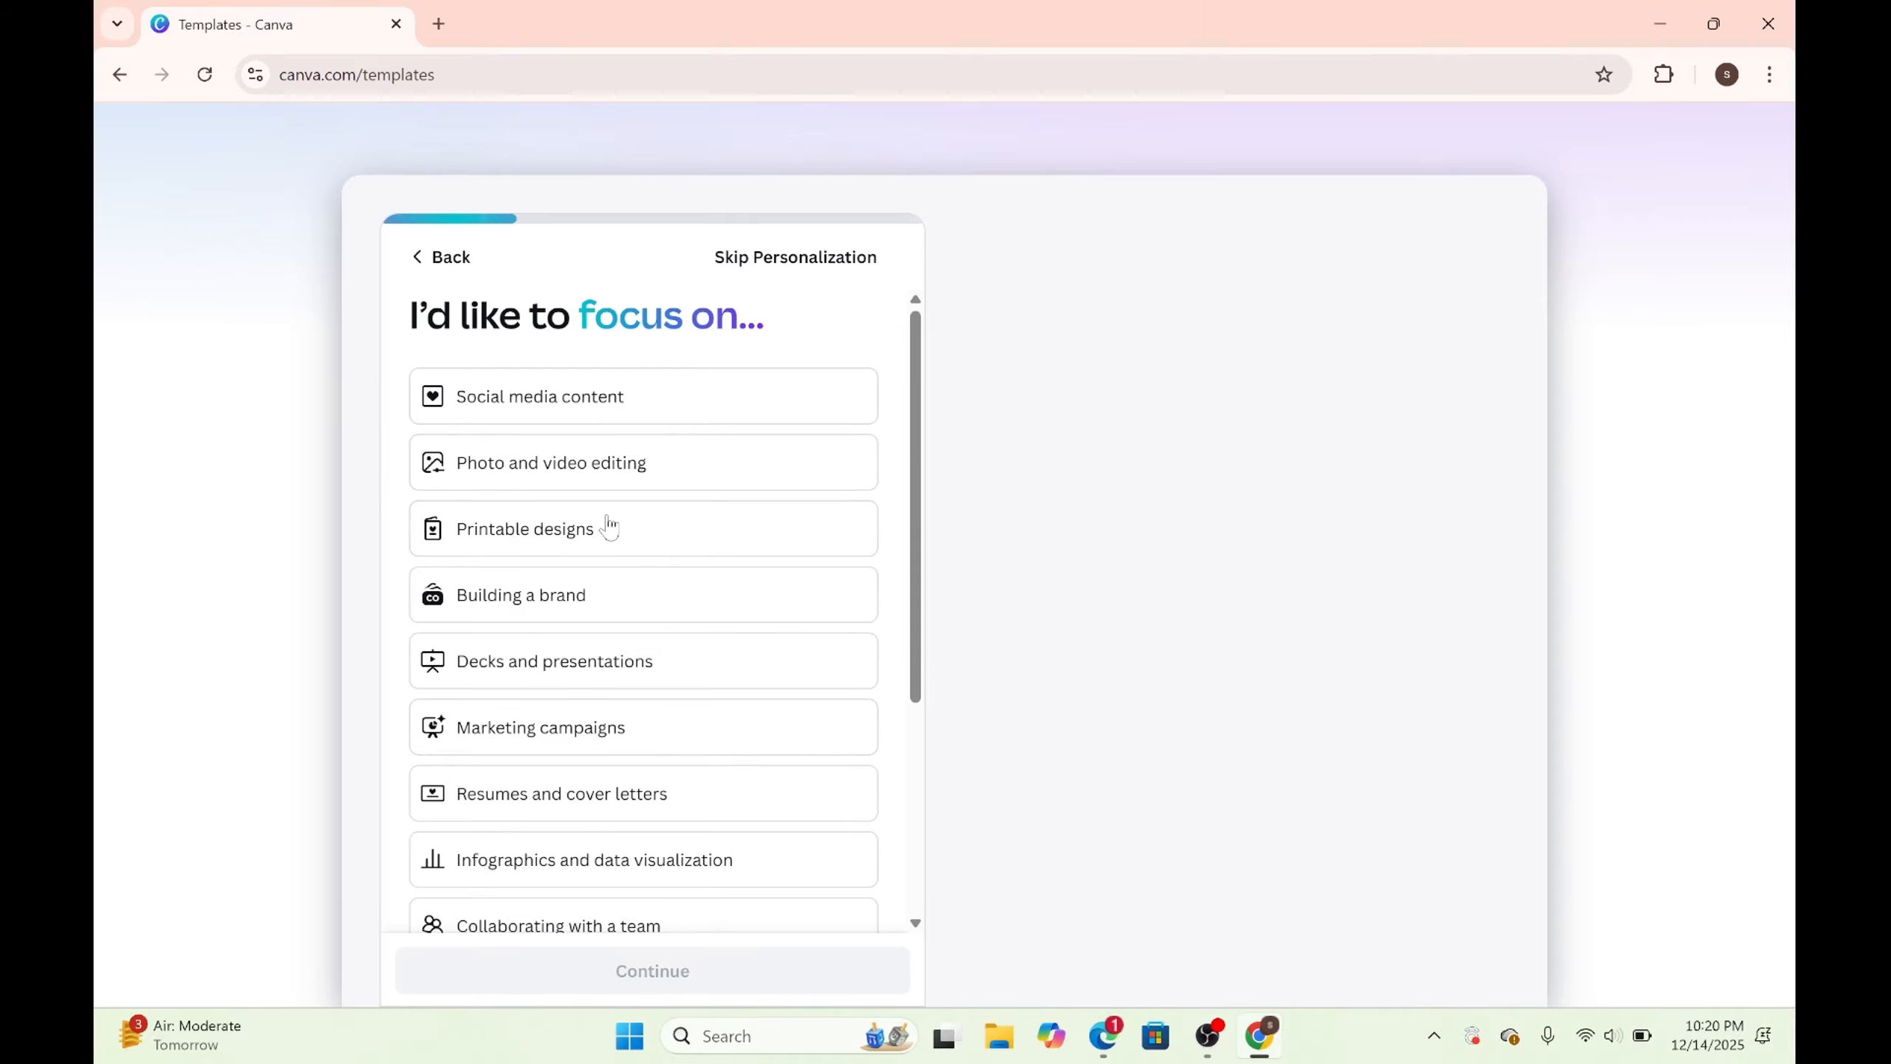
pyautogui.click(582, 412)
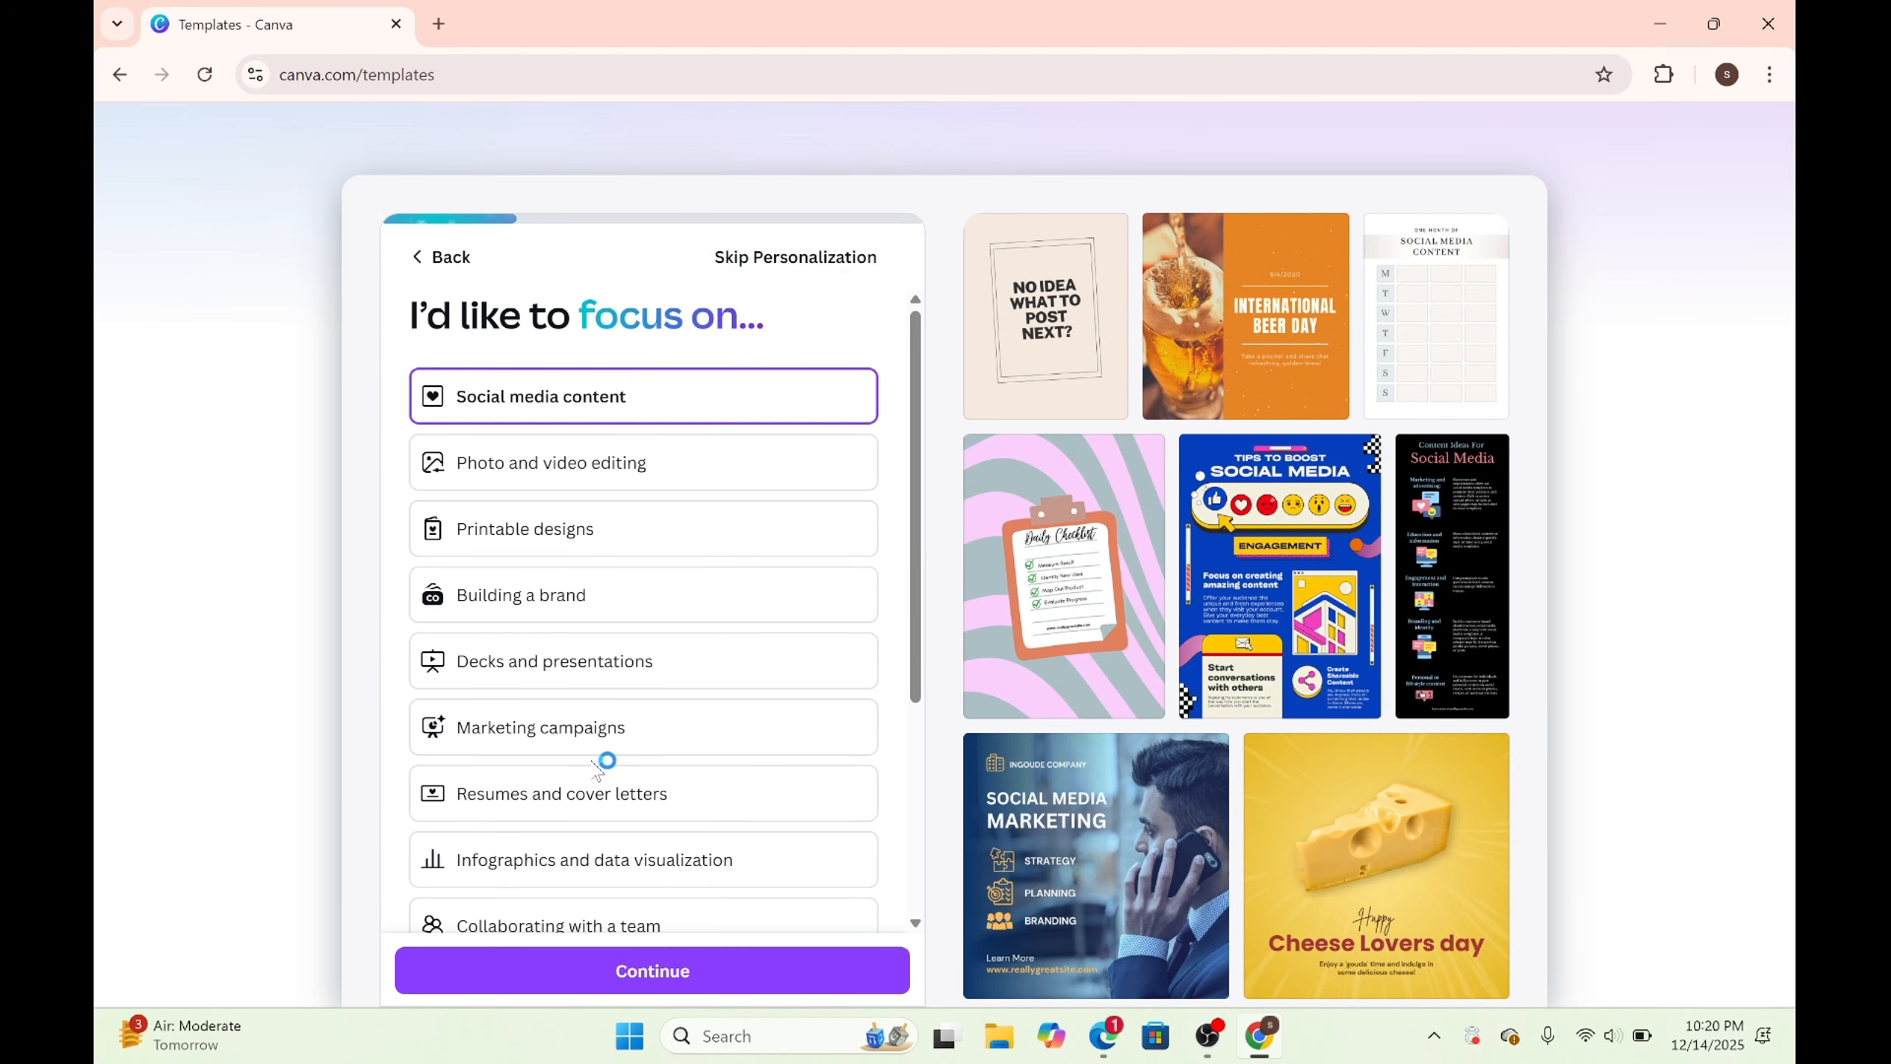
pyautogui.scroll(-1, 603, 766)
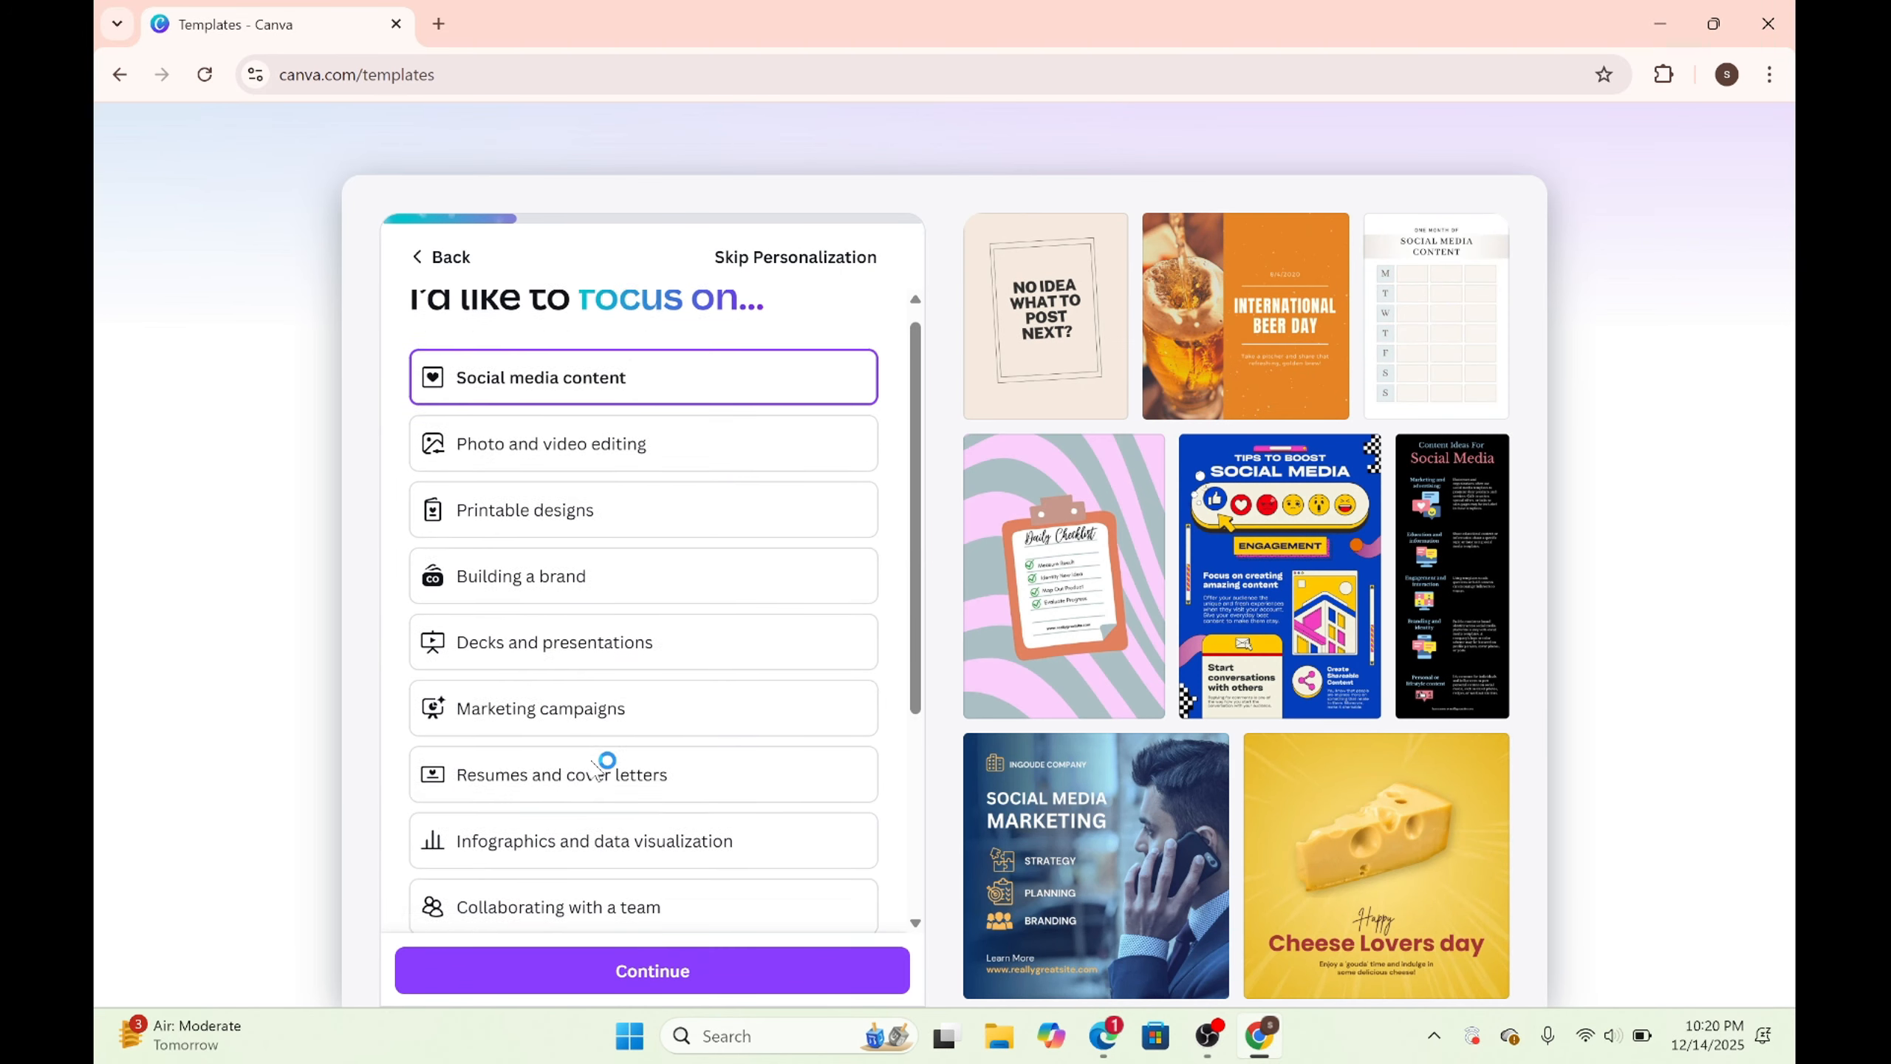
pyautogui.click(698, 981)
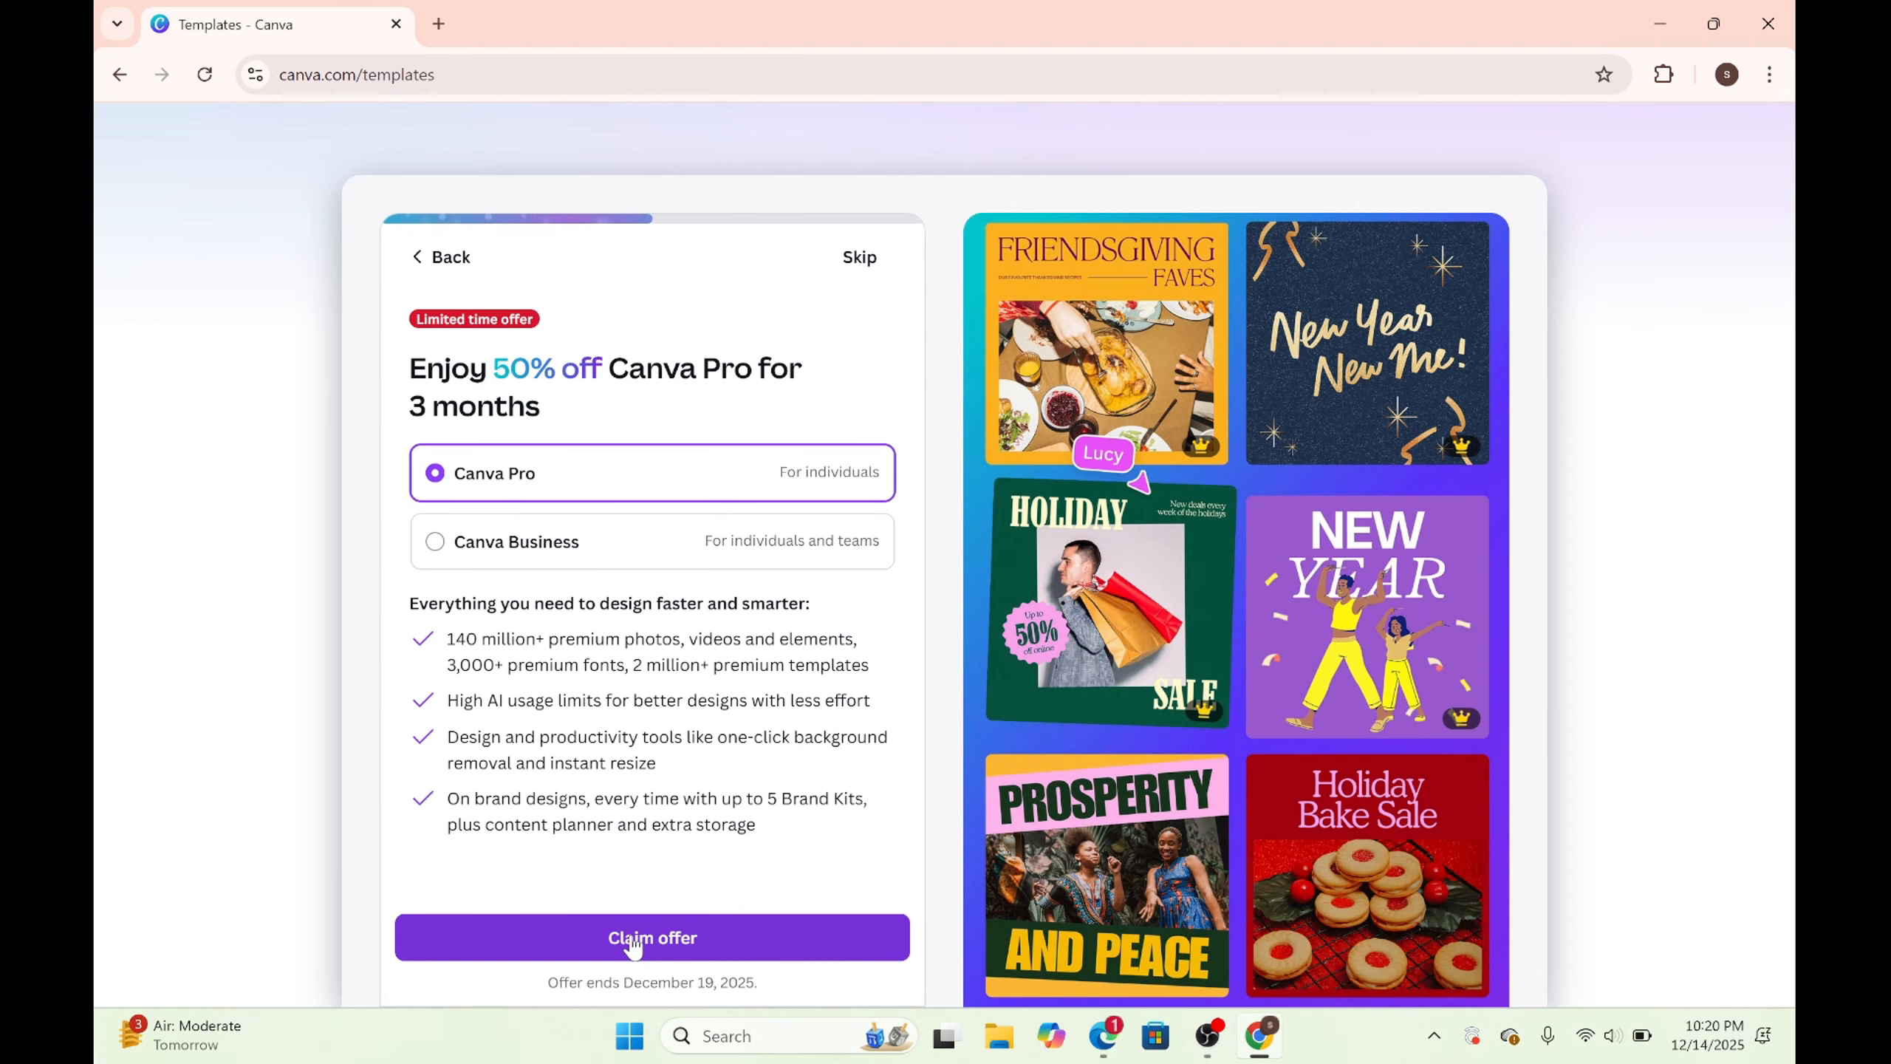
pyautogui.click(858, 261)
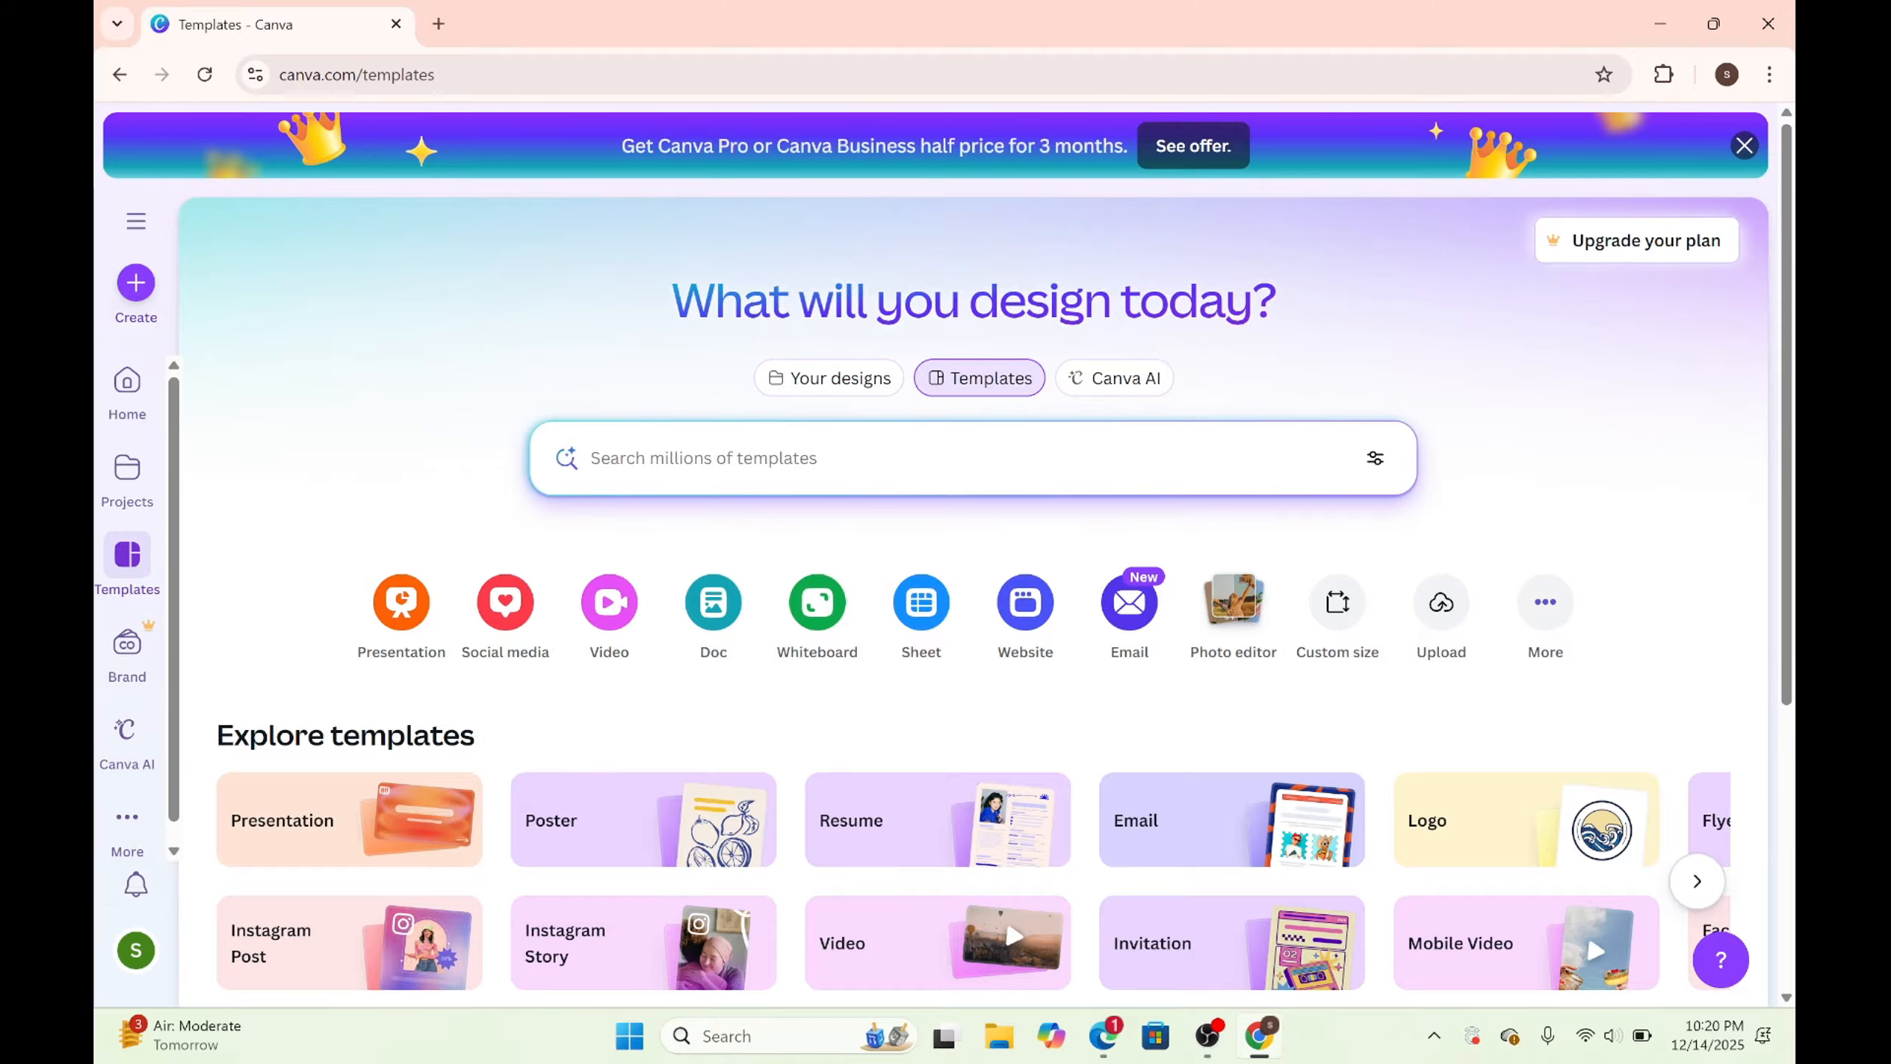
# Step: Search the Canva templates for "instagram post"
pyautogui.click(814, 481)
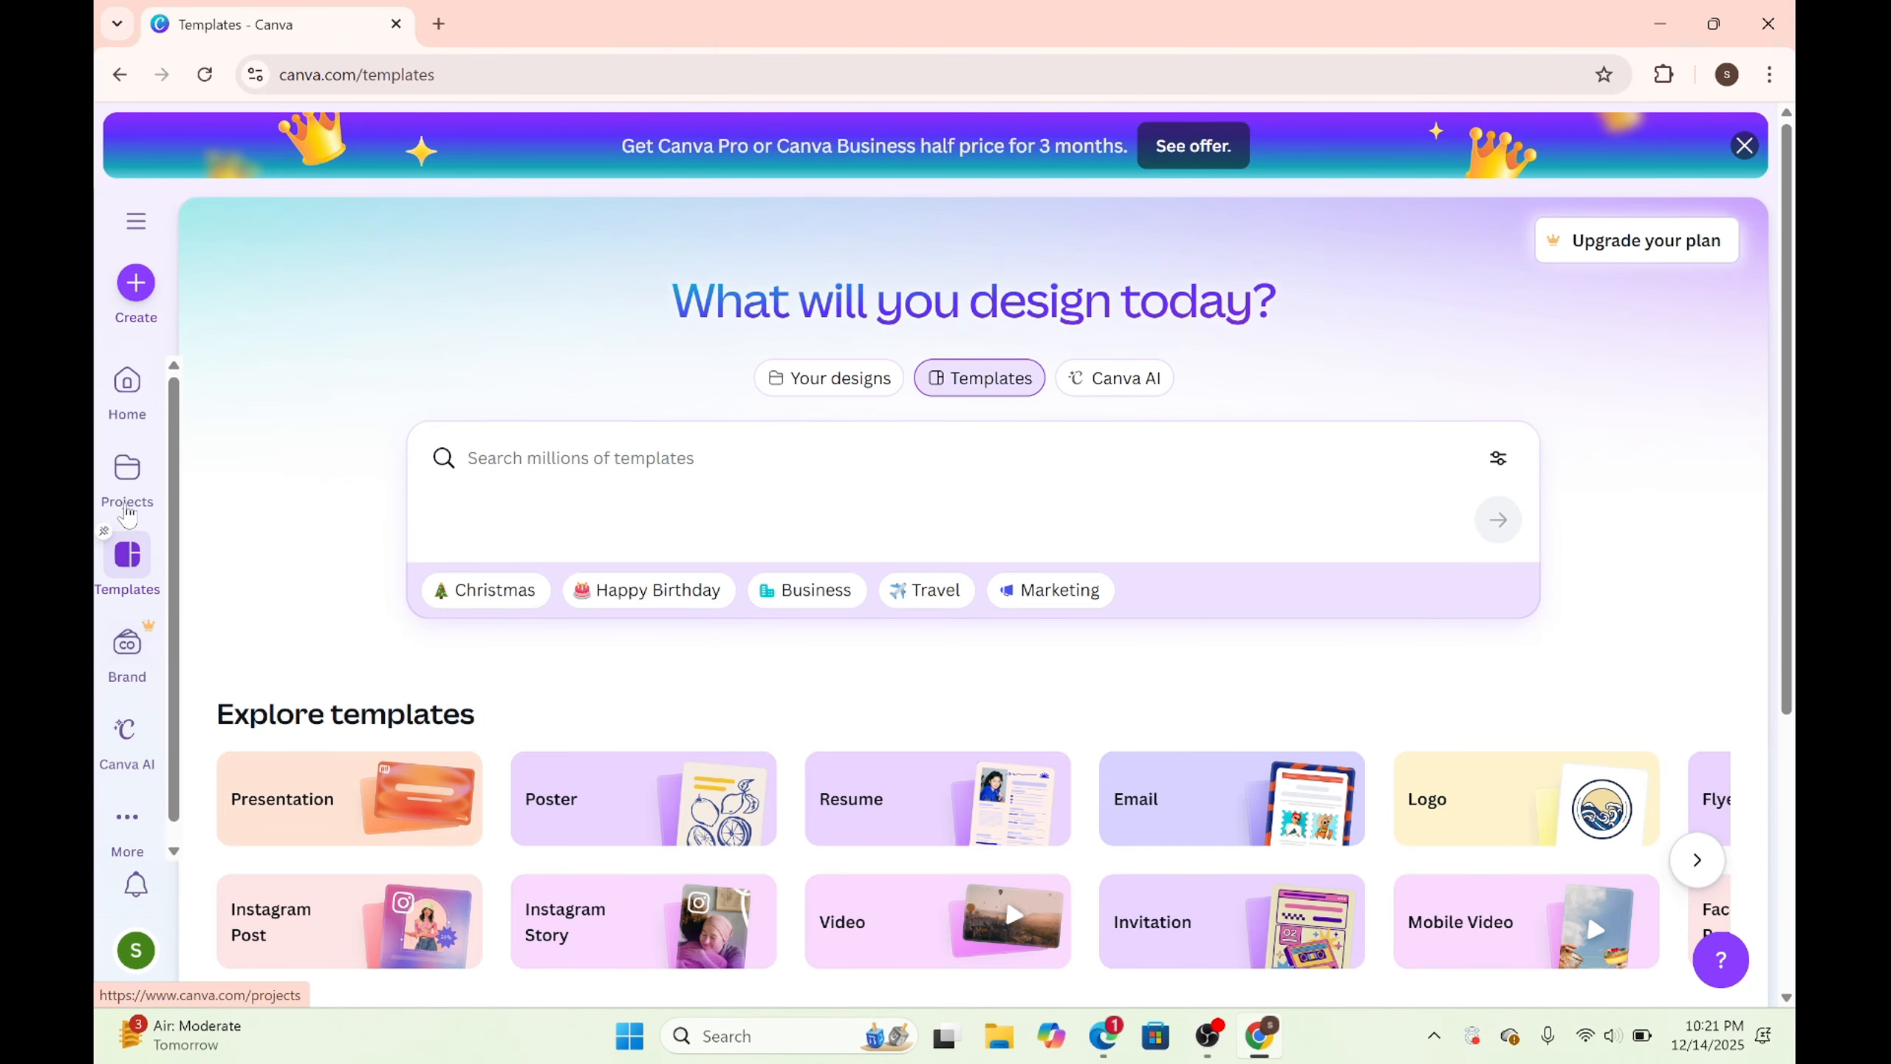
pyautogui.click(125, 470)
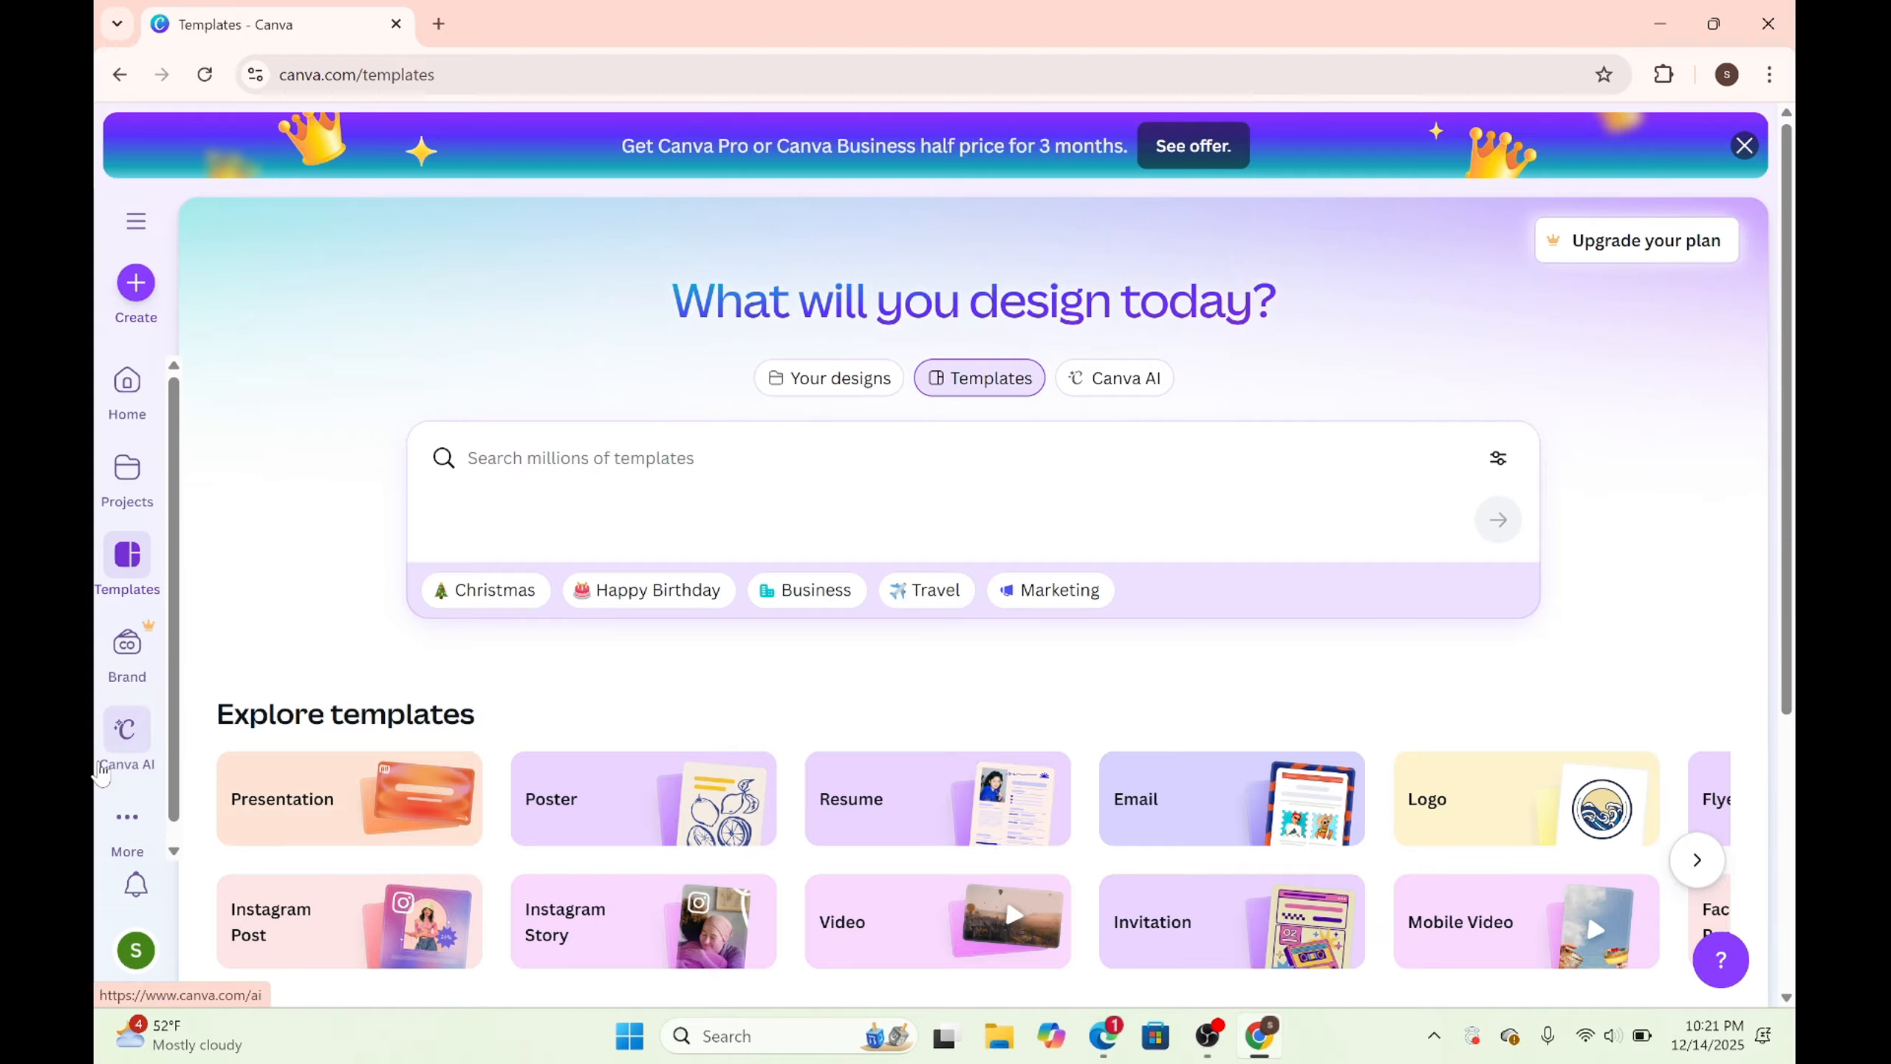
pyautogui.click(126, 823)
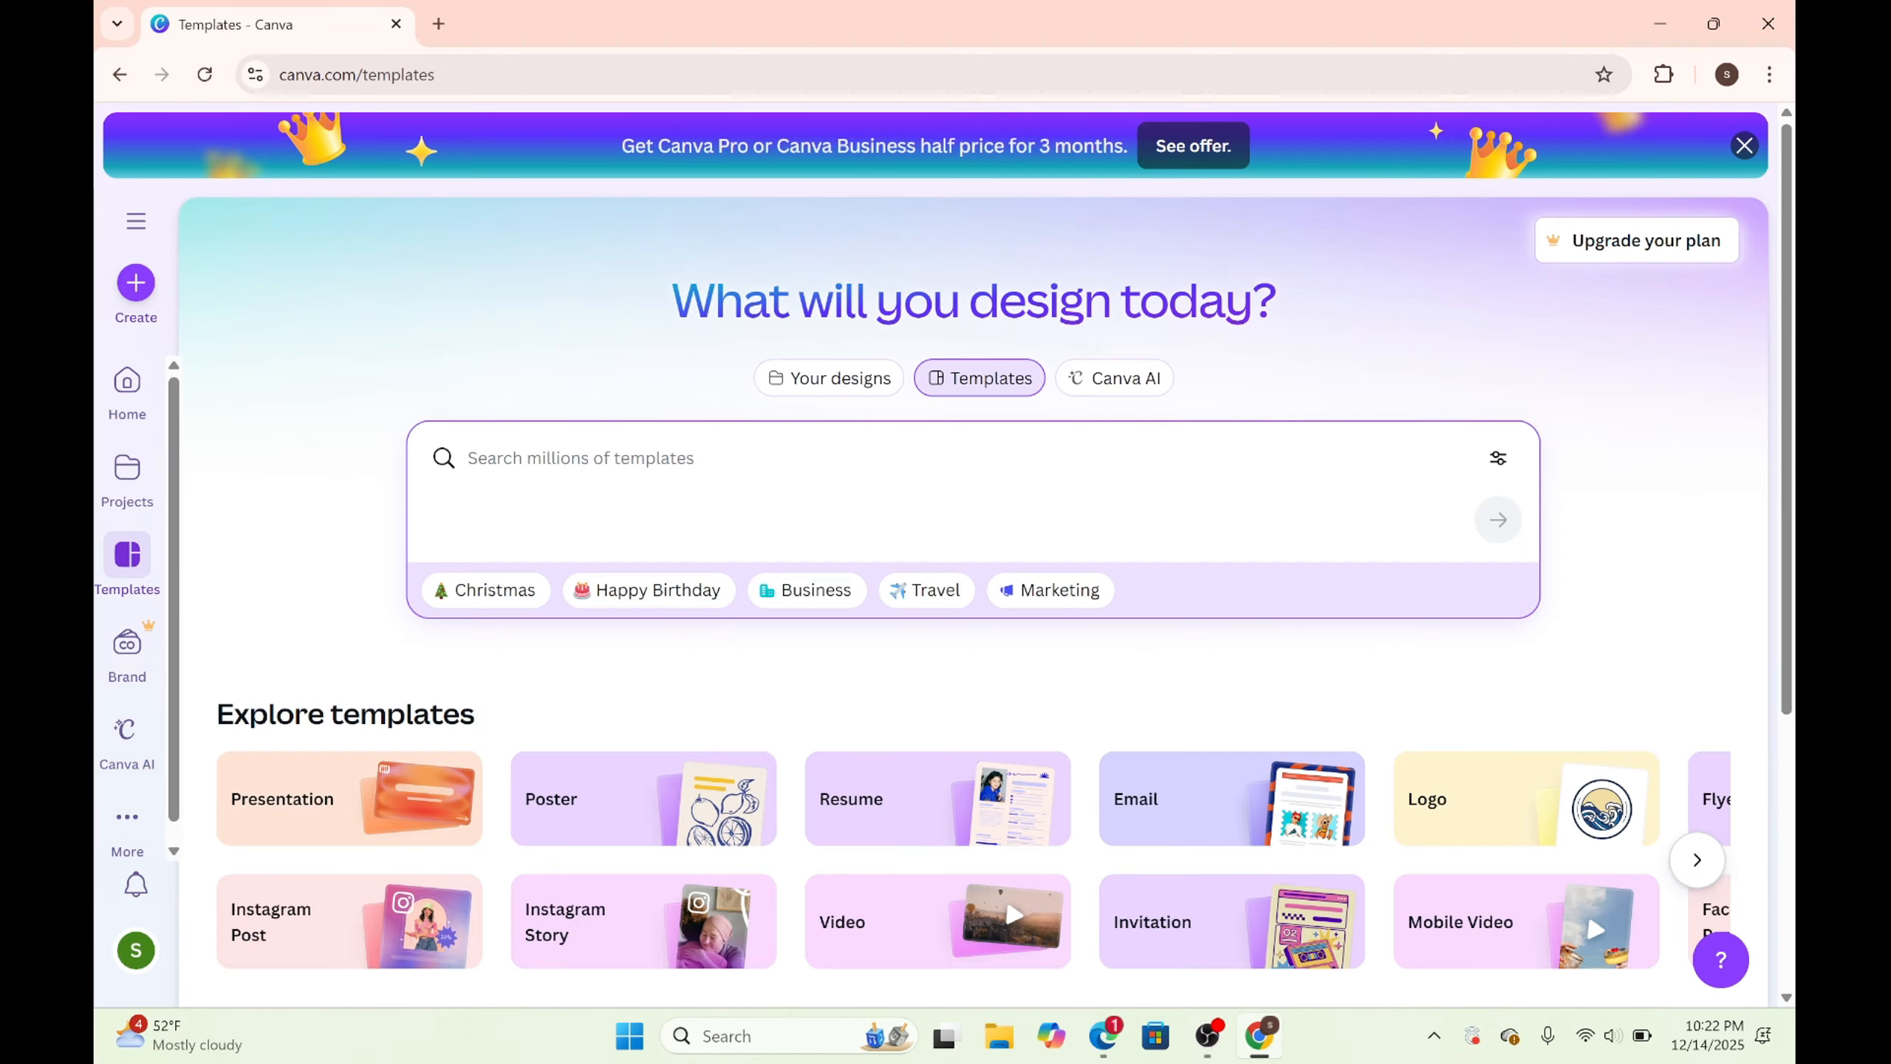
pyautogui.write('in')
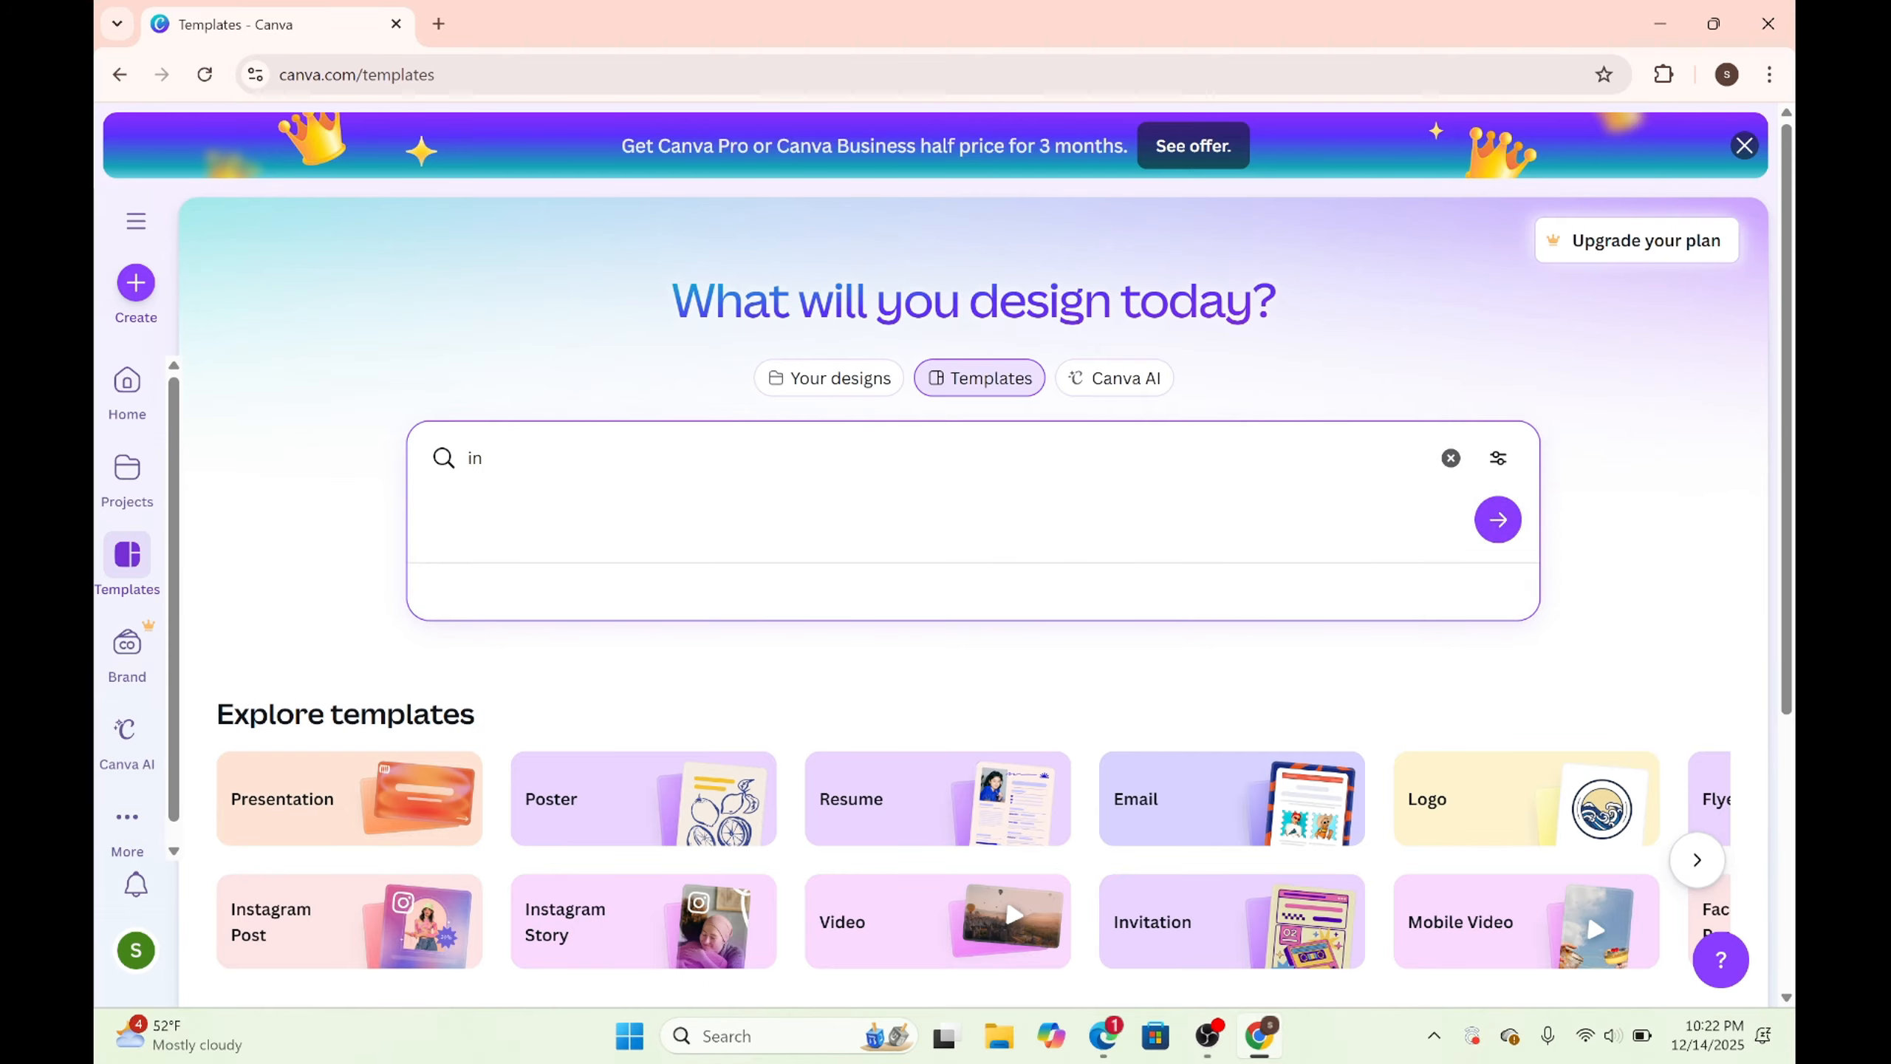
pyautogui.write('stagram post')
pyautogui.click(1499, 519)
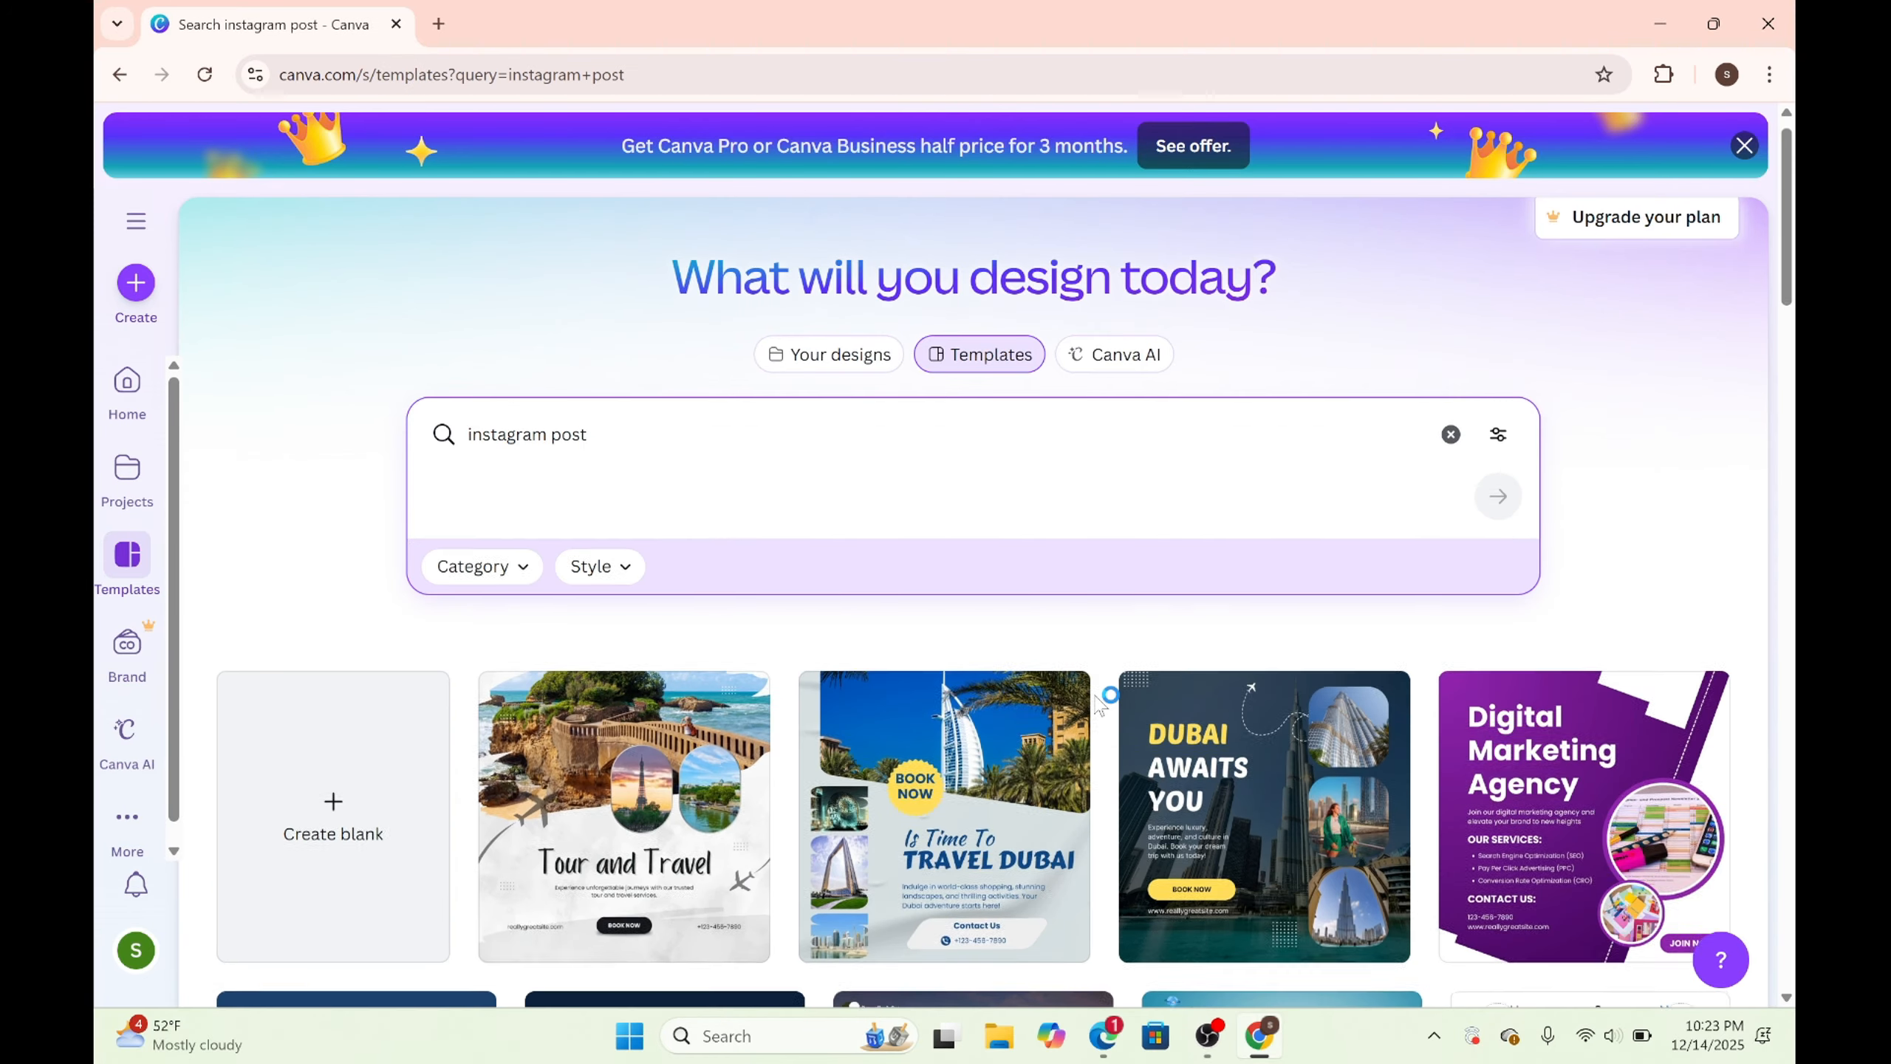
# Step: Open the White and Brown Simple Tours and Travels Agency Promotion Instagram Post template for customizing
pyautogui.scroll(-2, 1102, 704)
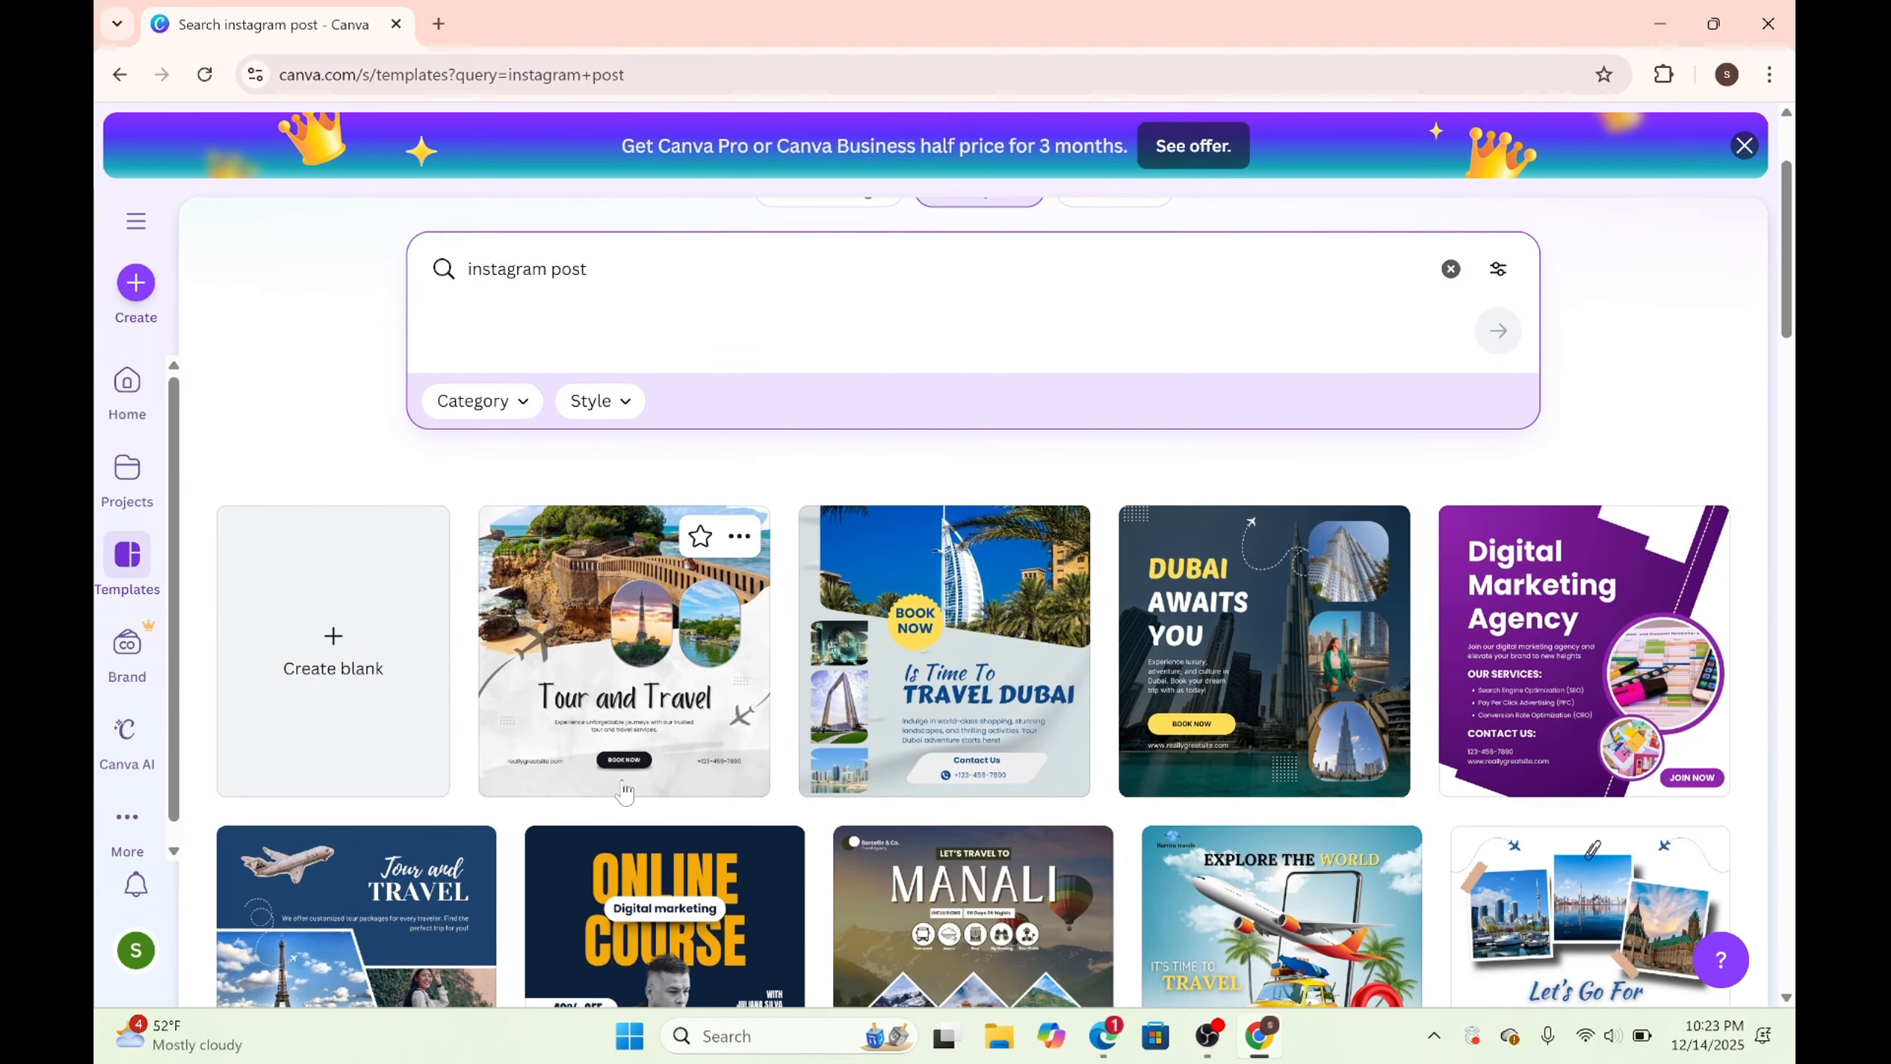
pyautogui.scroll(-1, 625, 791)
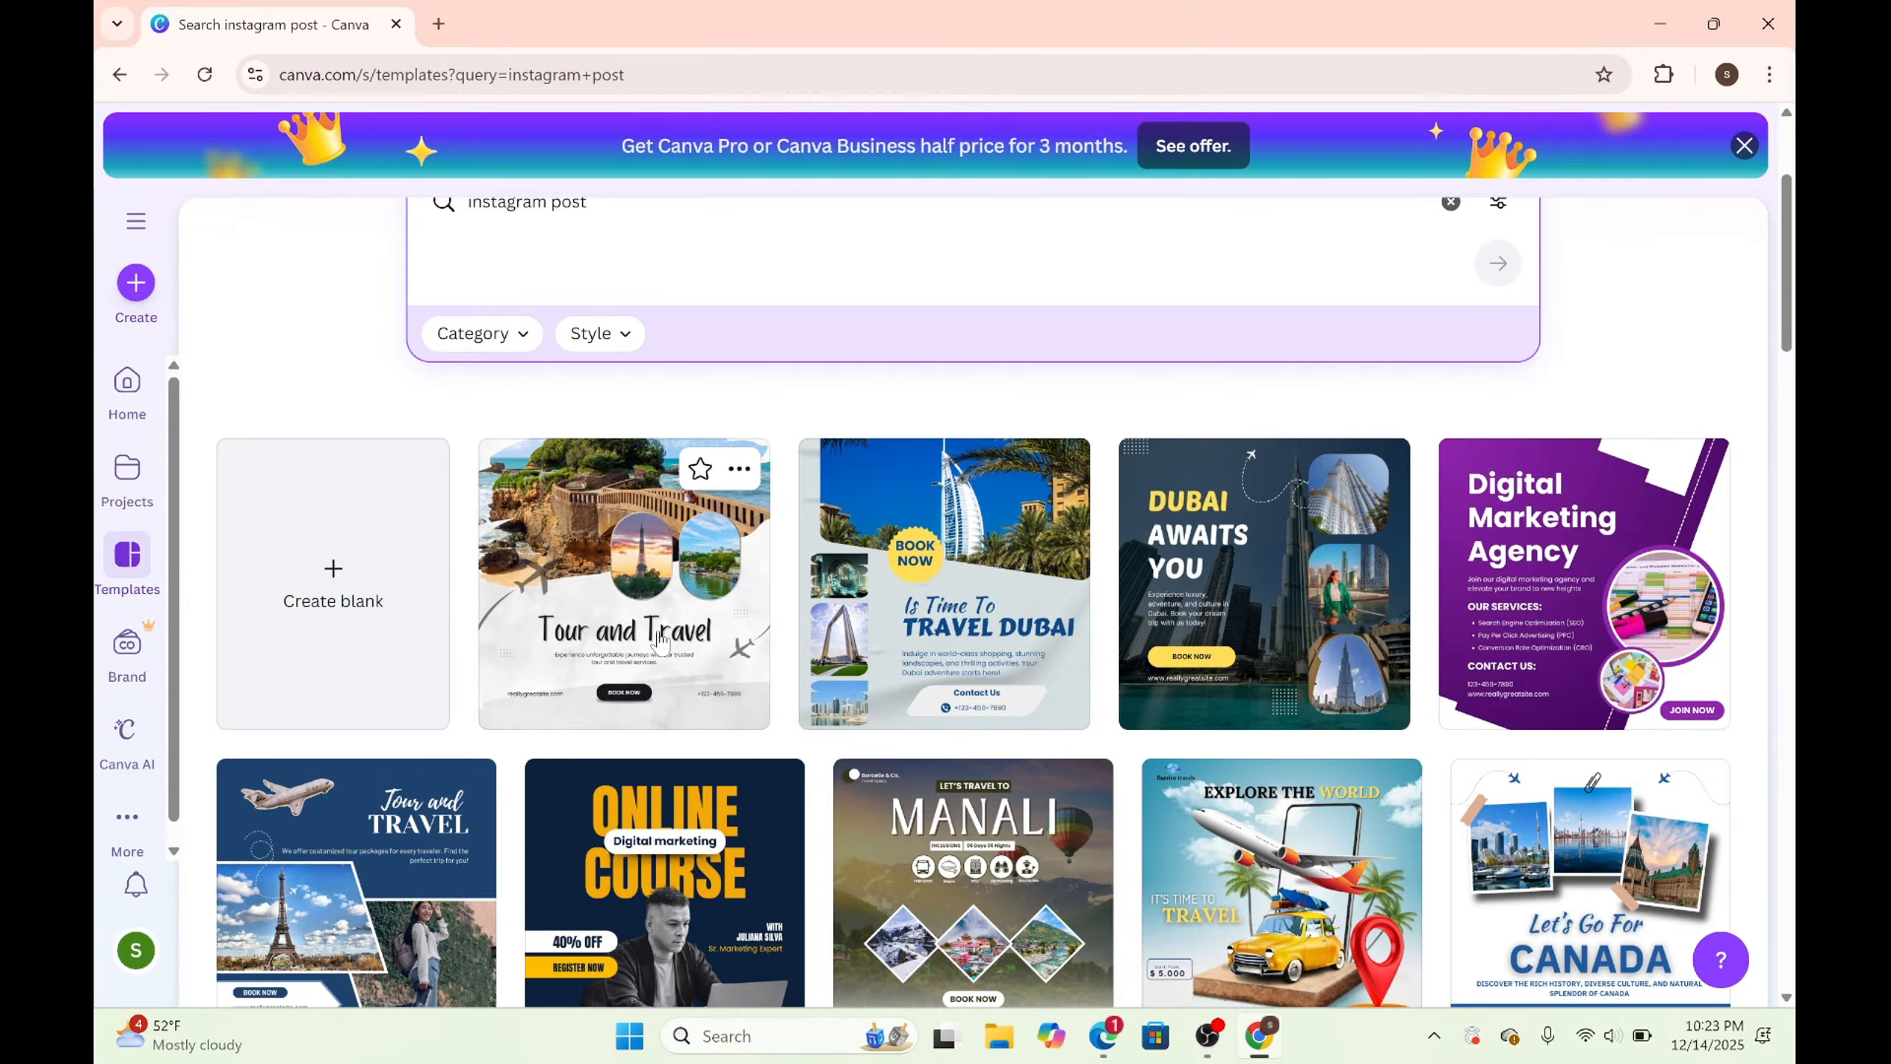
pyautogui.click(624, 605)
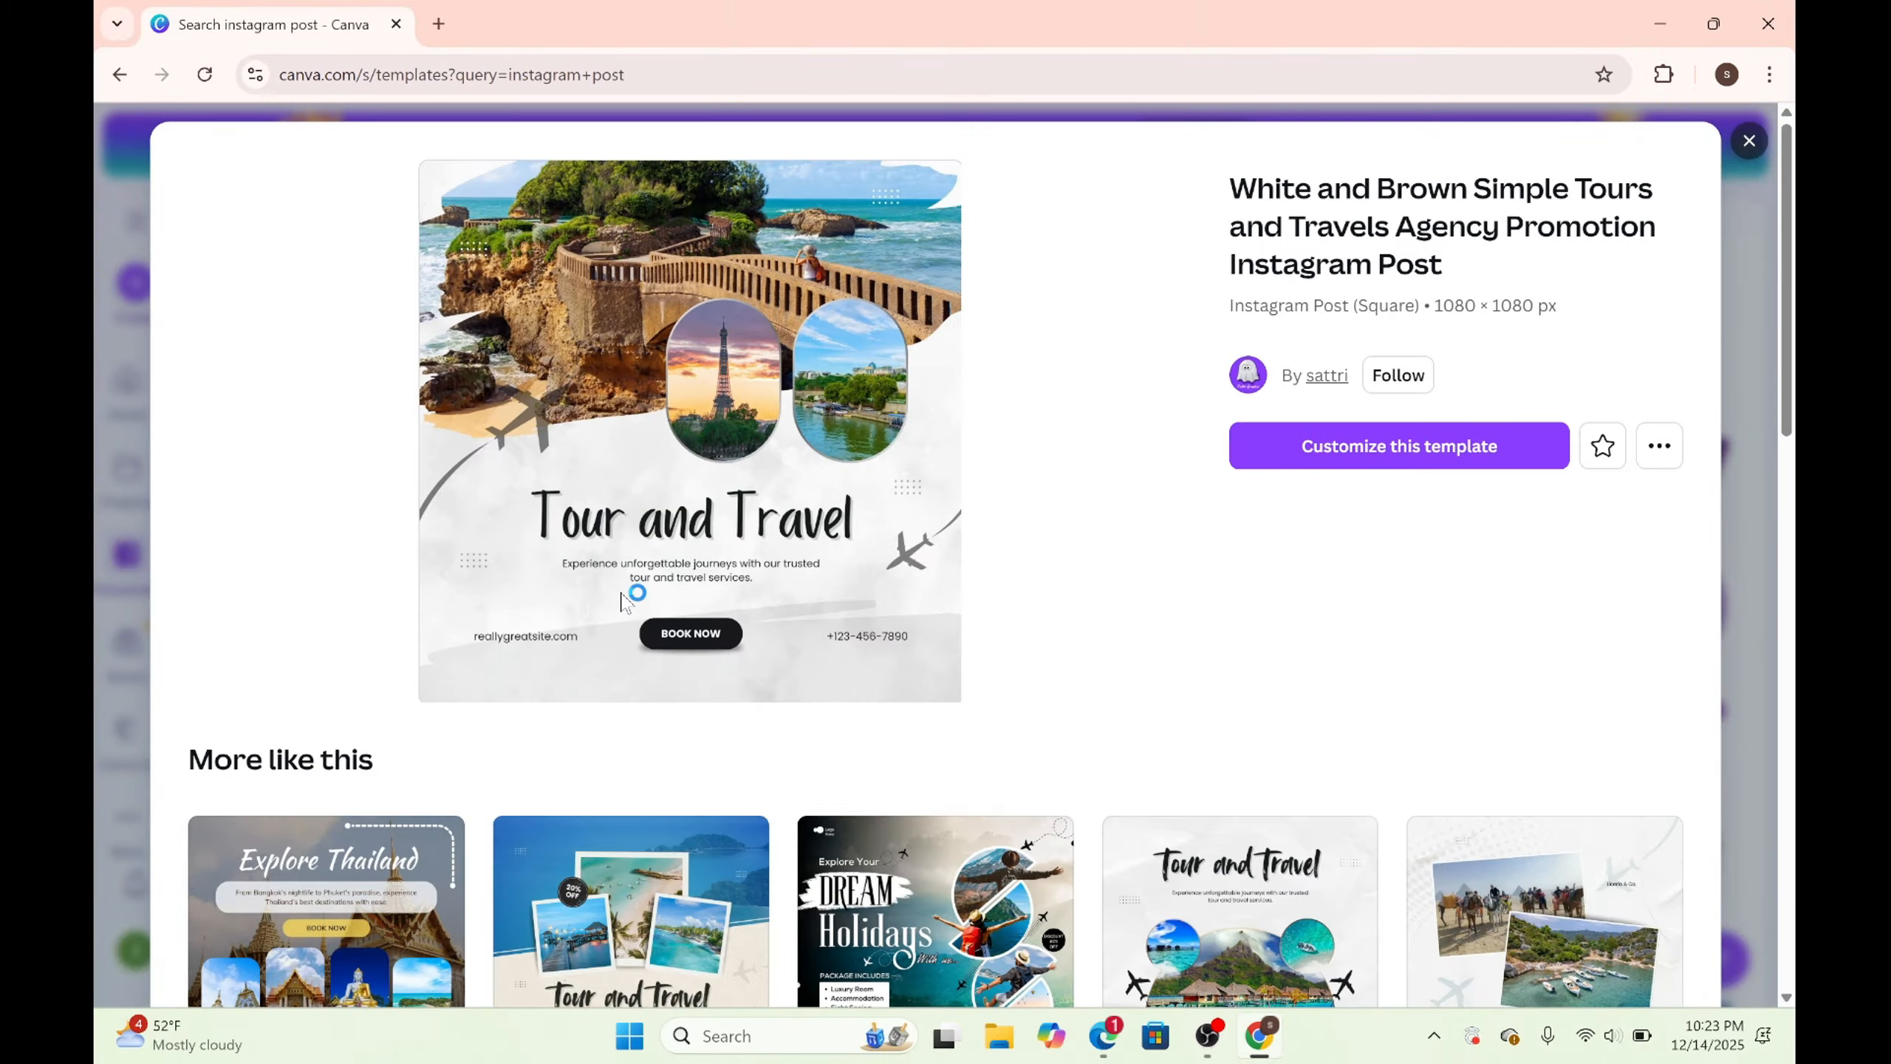
pyautogui.click(1338, 446)
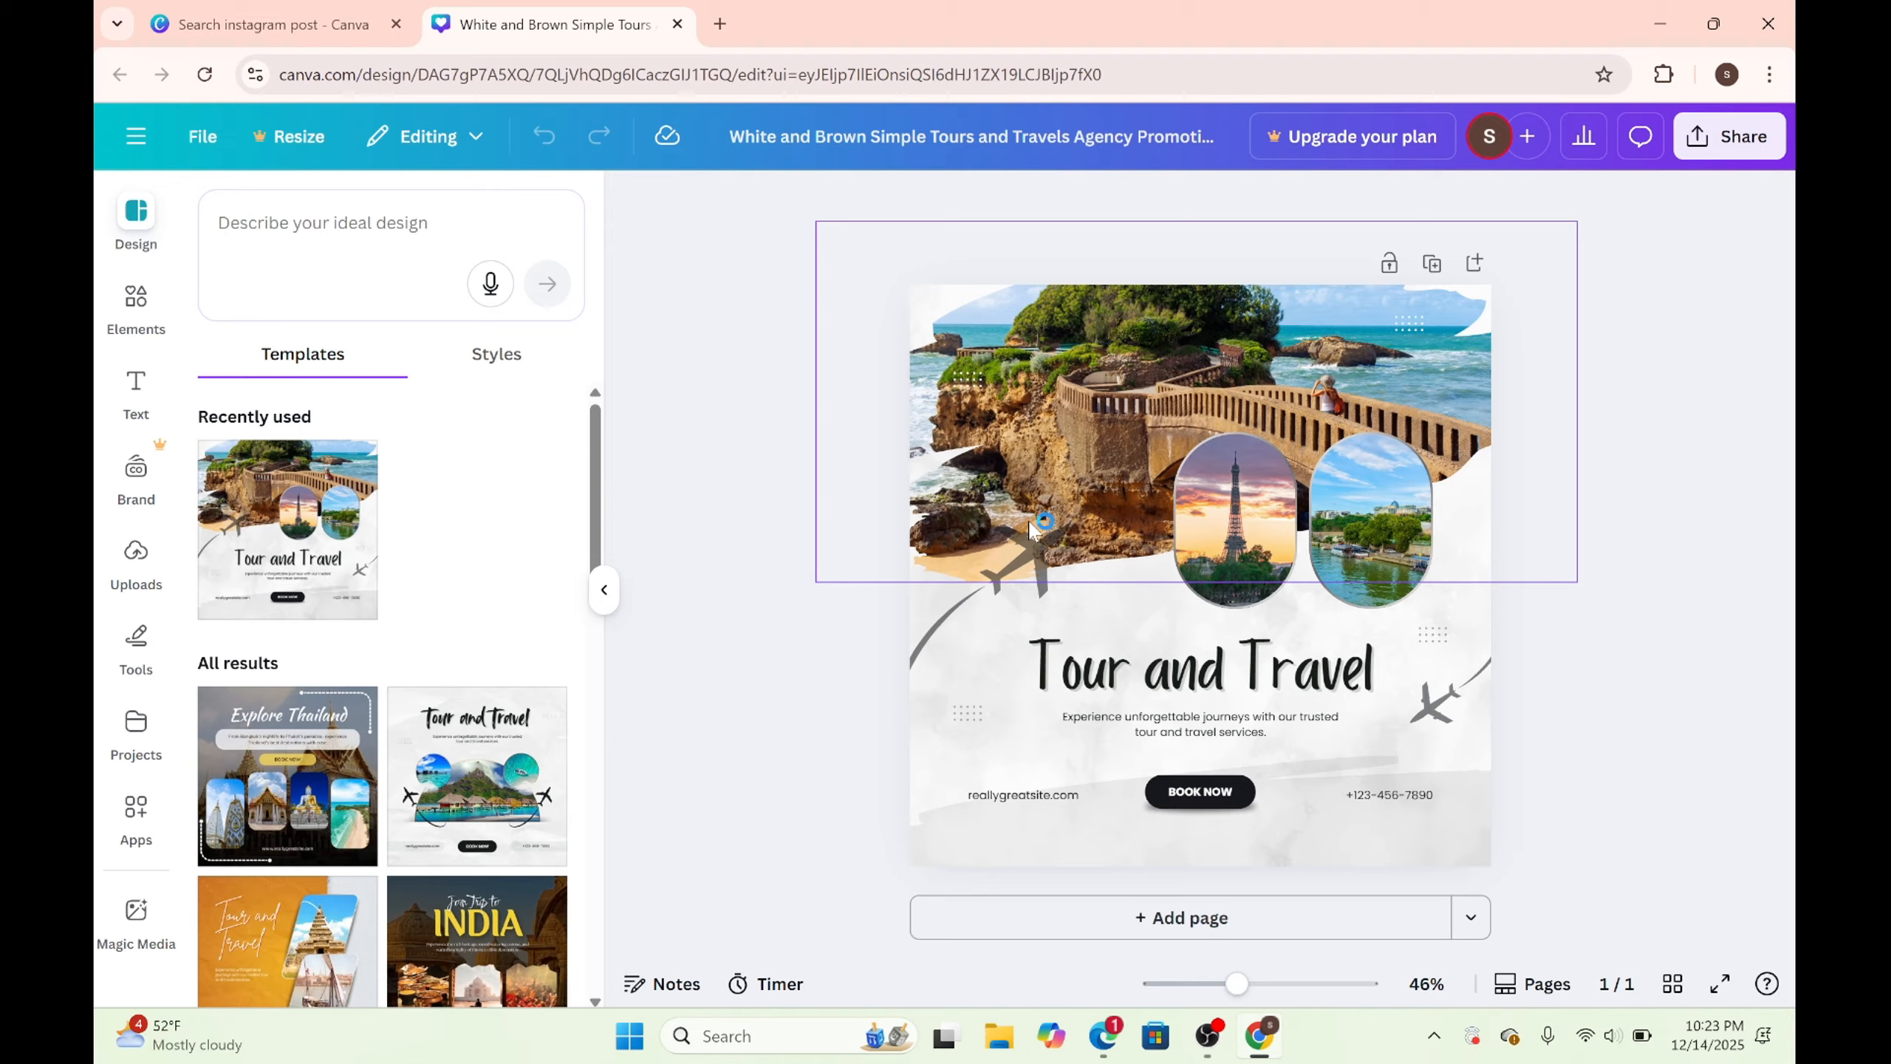
# Step: Add a heading to the design and replace its placeholder text with "but hi"
pyautogui.click(136, 387)
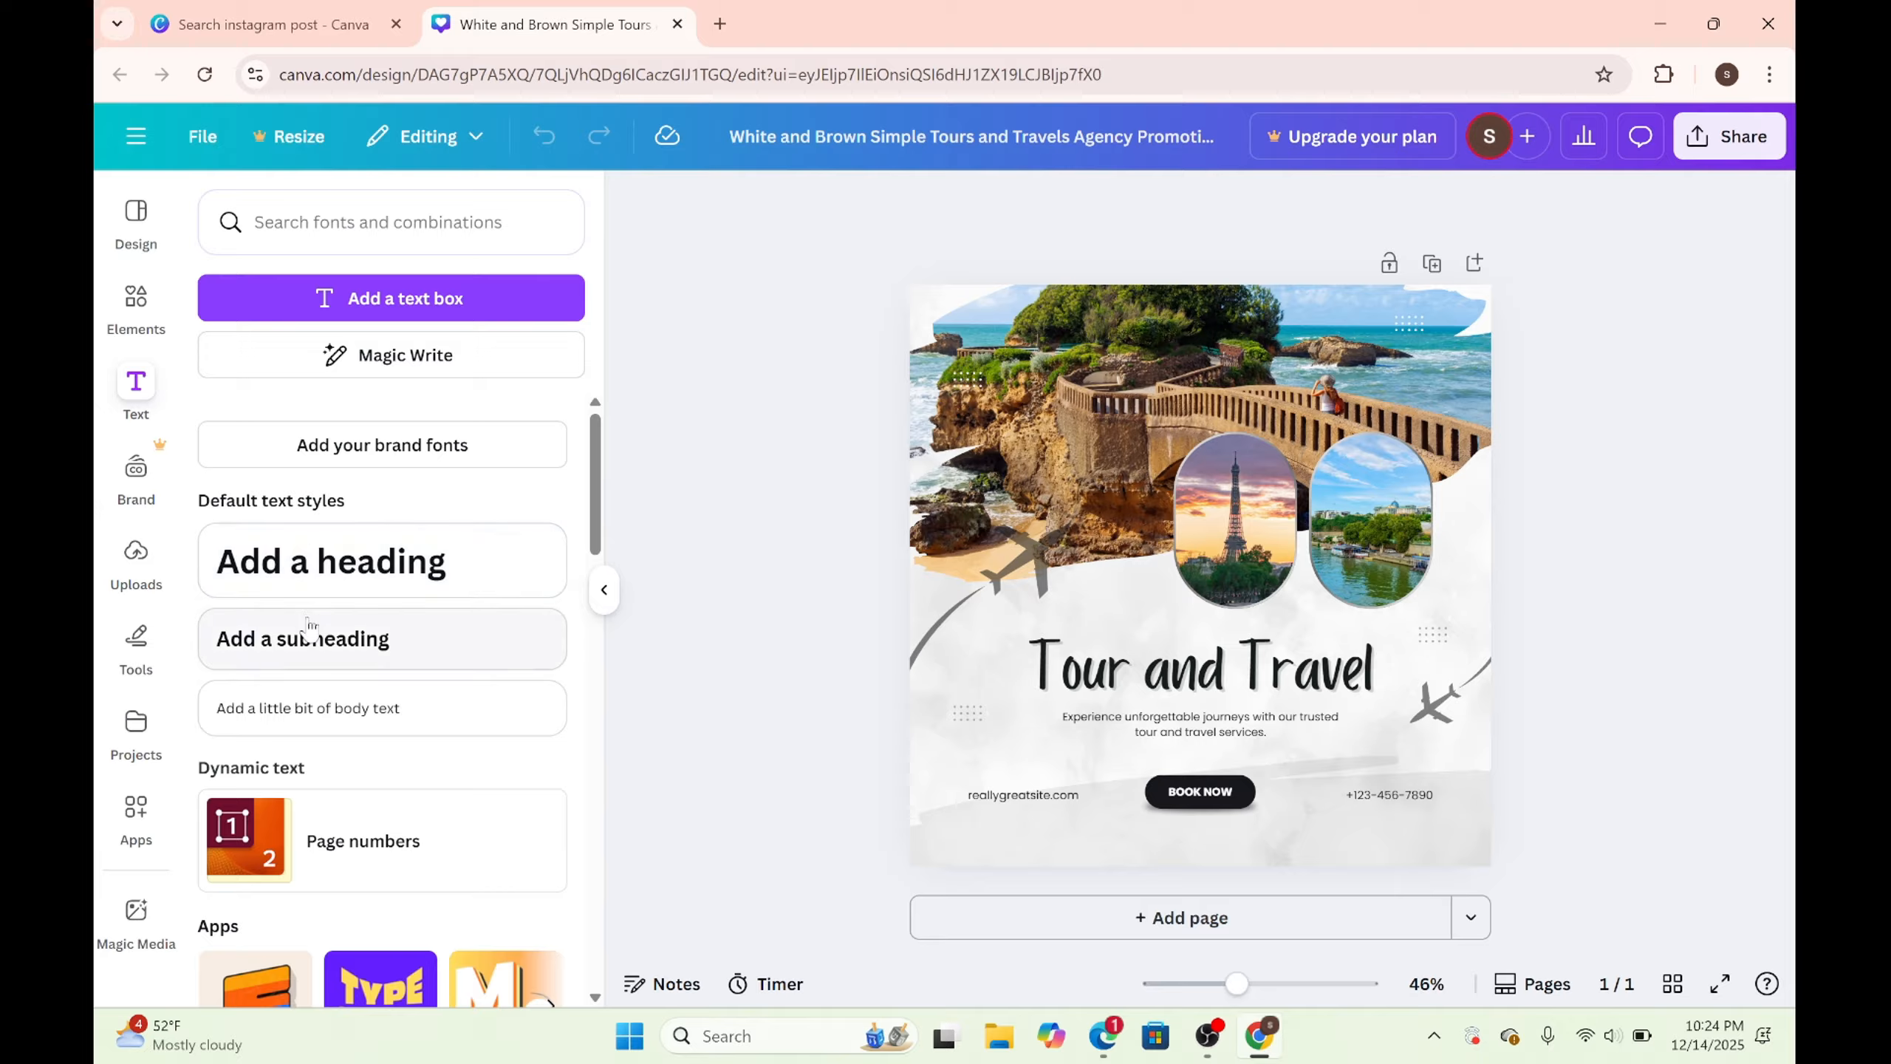
pyautogui.click(323, 592)
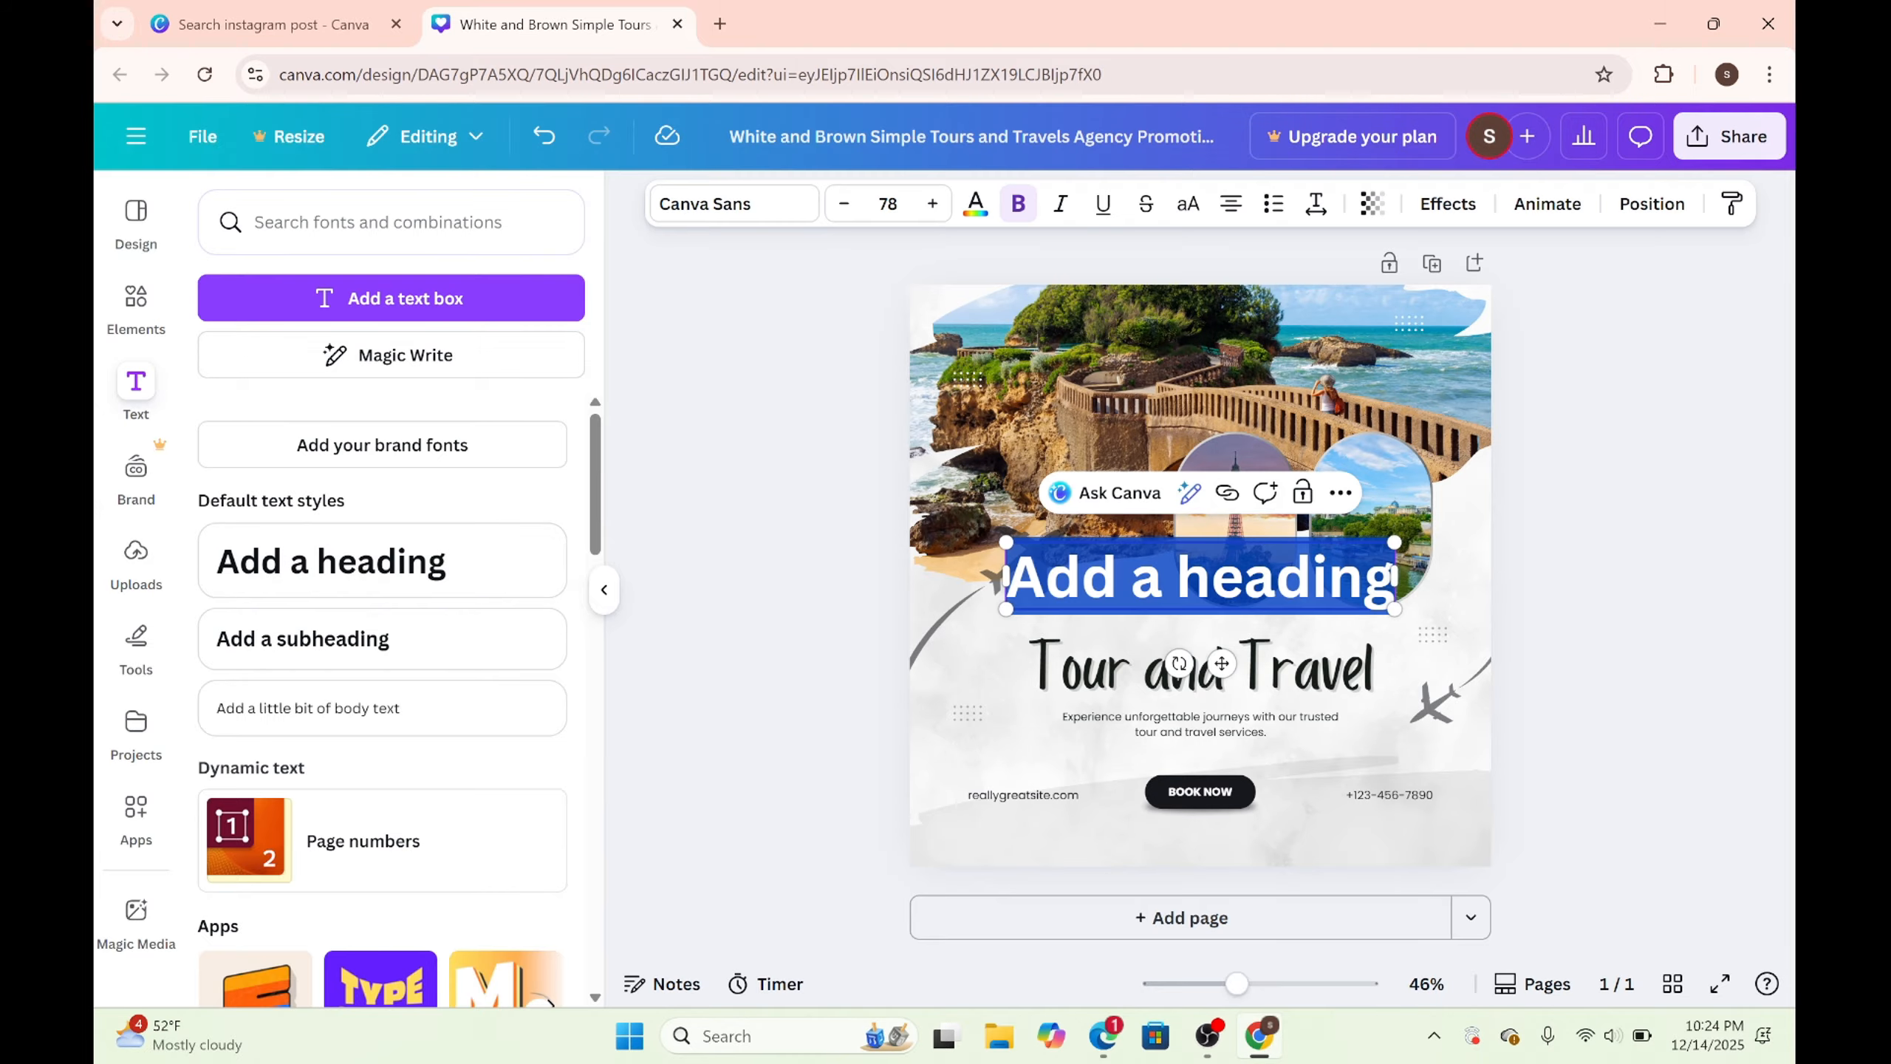
pyautogui.doubleClick(1270, 578)
pyautogui.press('BackSpace')
pyautogui.press('BackSpace')
pyautogui.press('BackSpace')
pyautogui.press('BackSpace')
pyautogui.press('BackSpace')
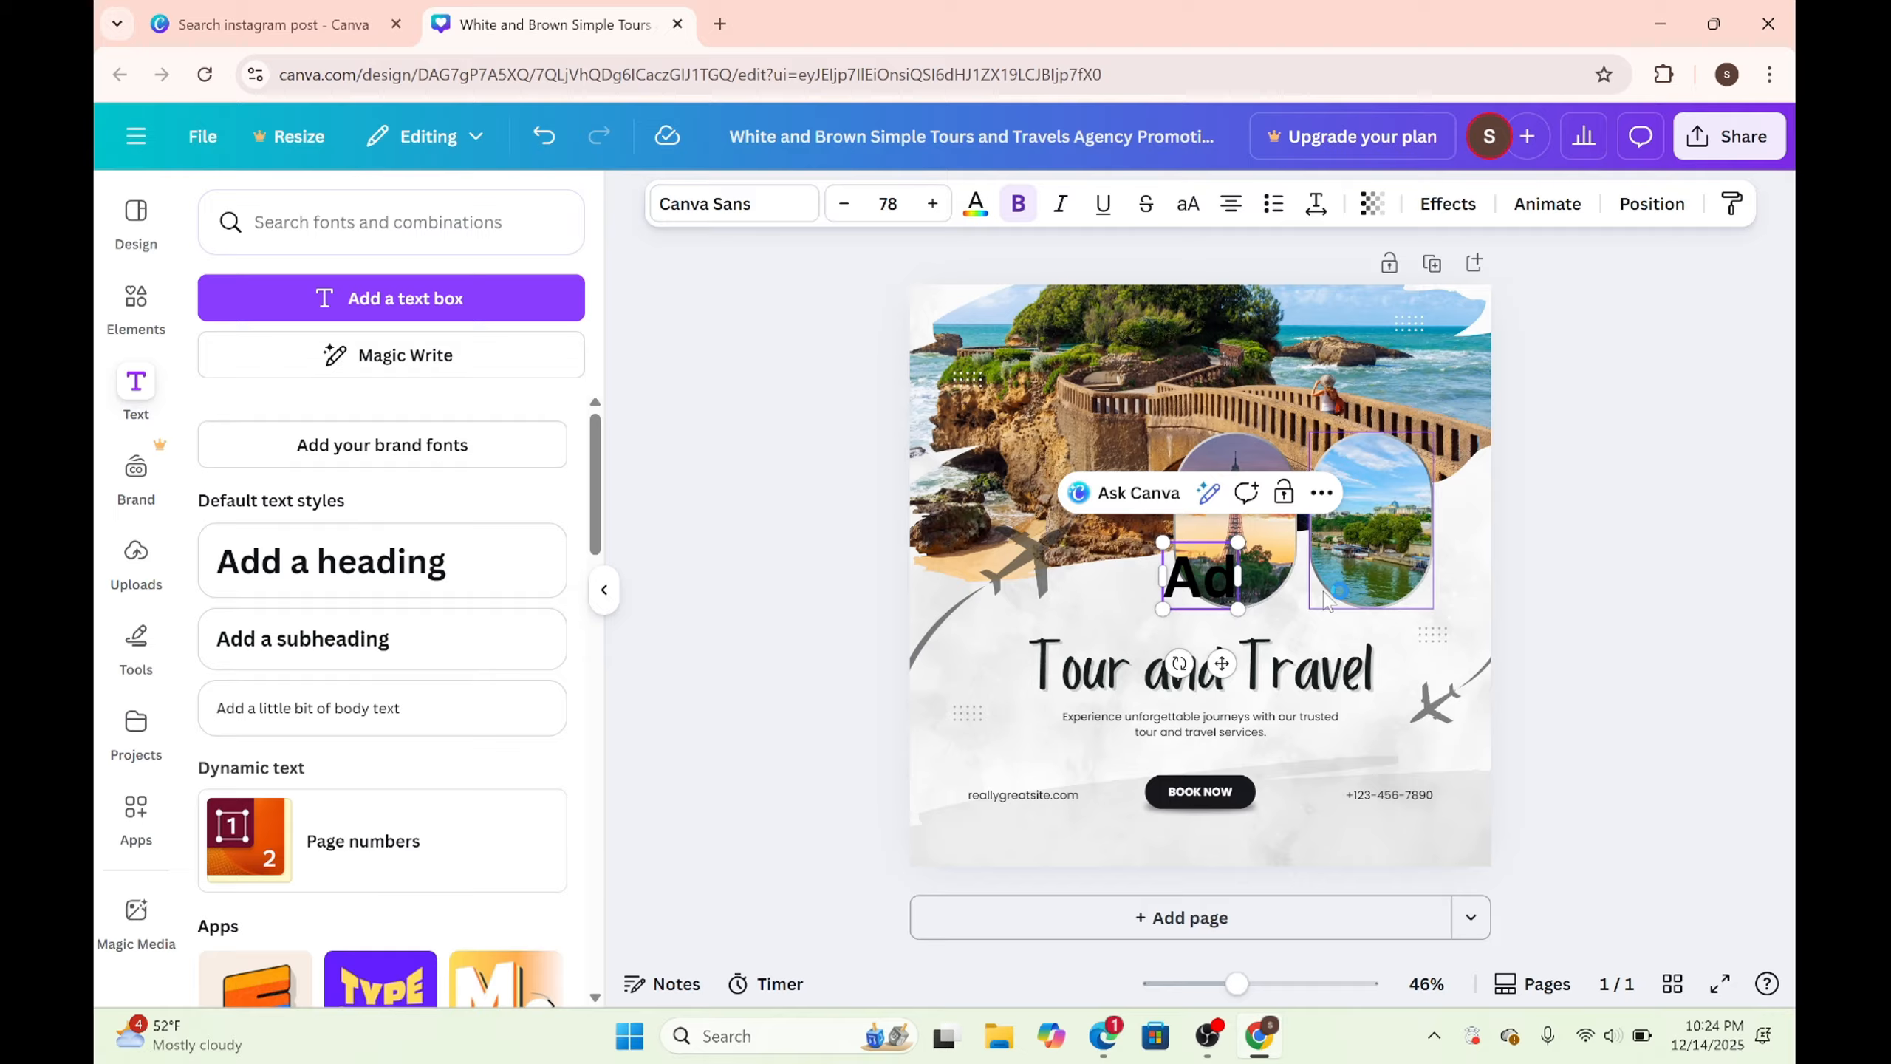
pyautogui.press('BackSpace')
pyautogui.press('BackSpace')
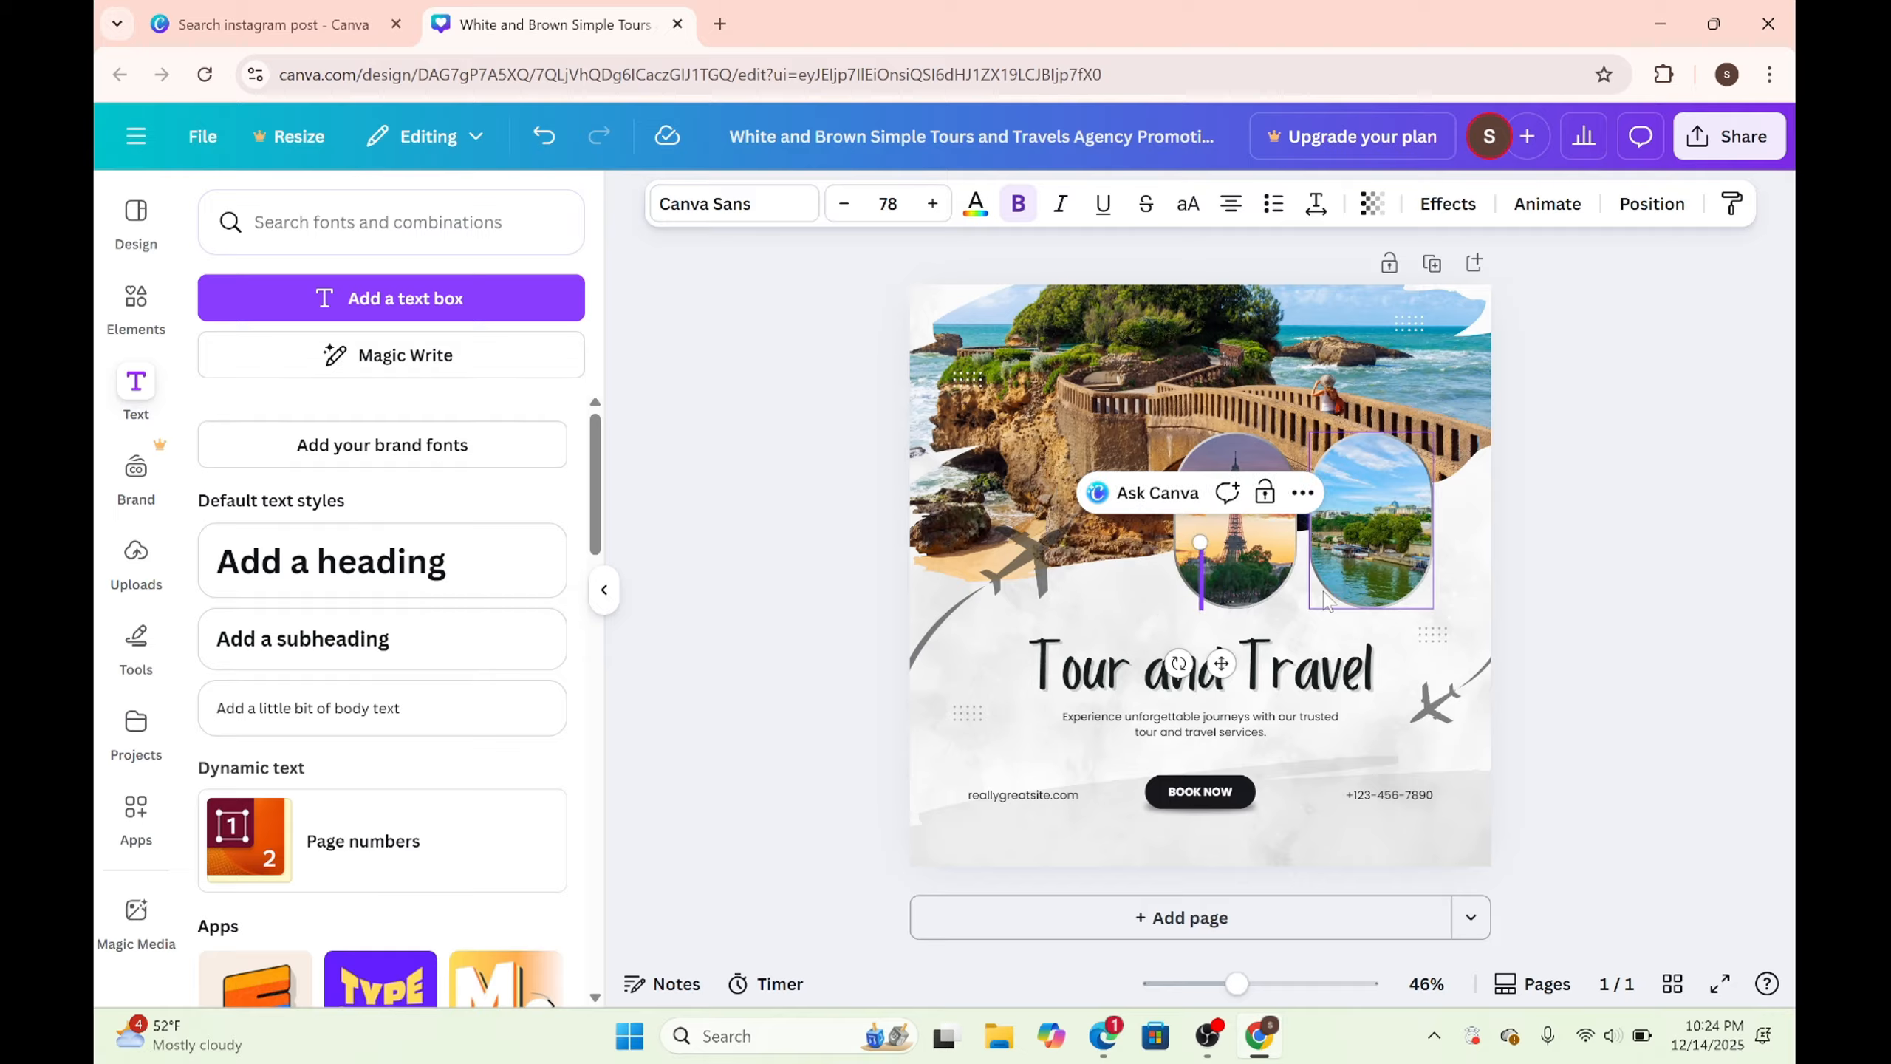
pyautogui.write('but')
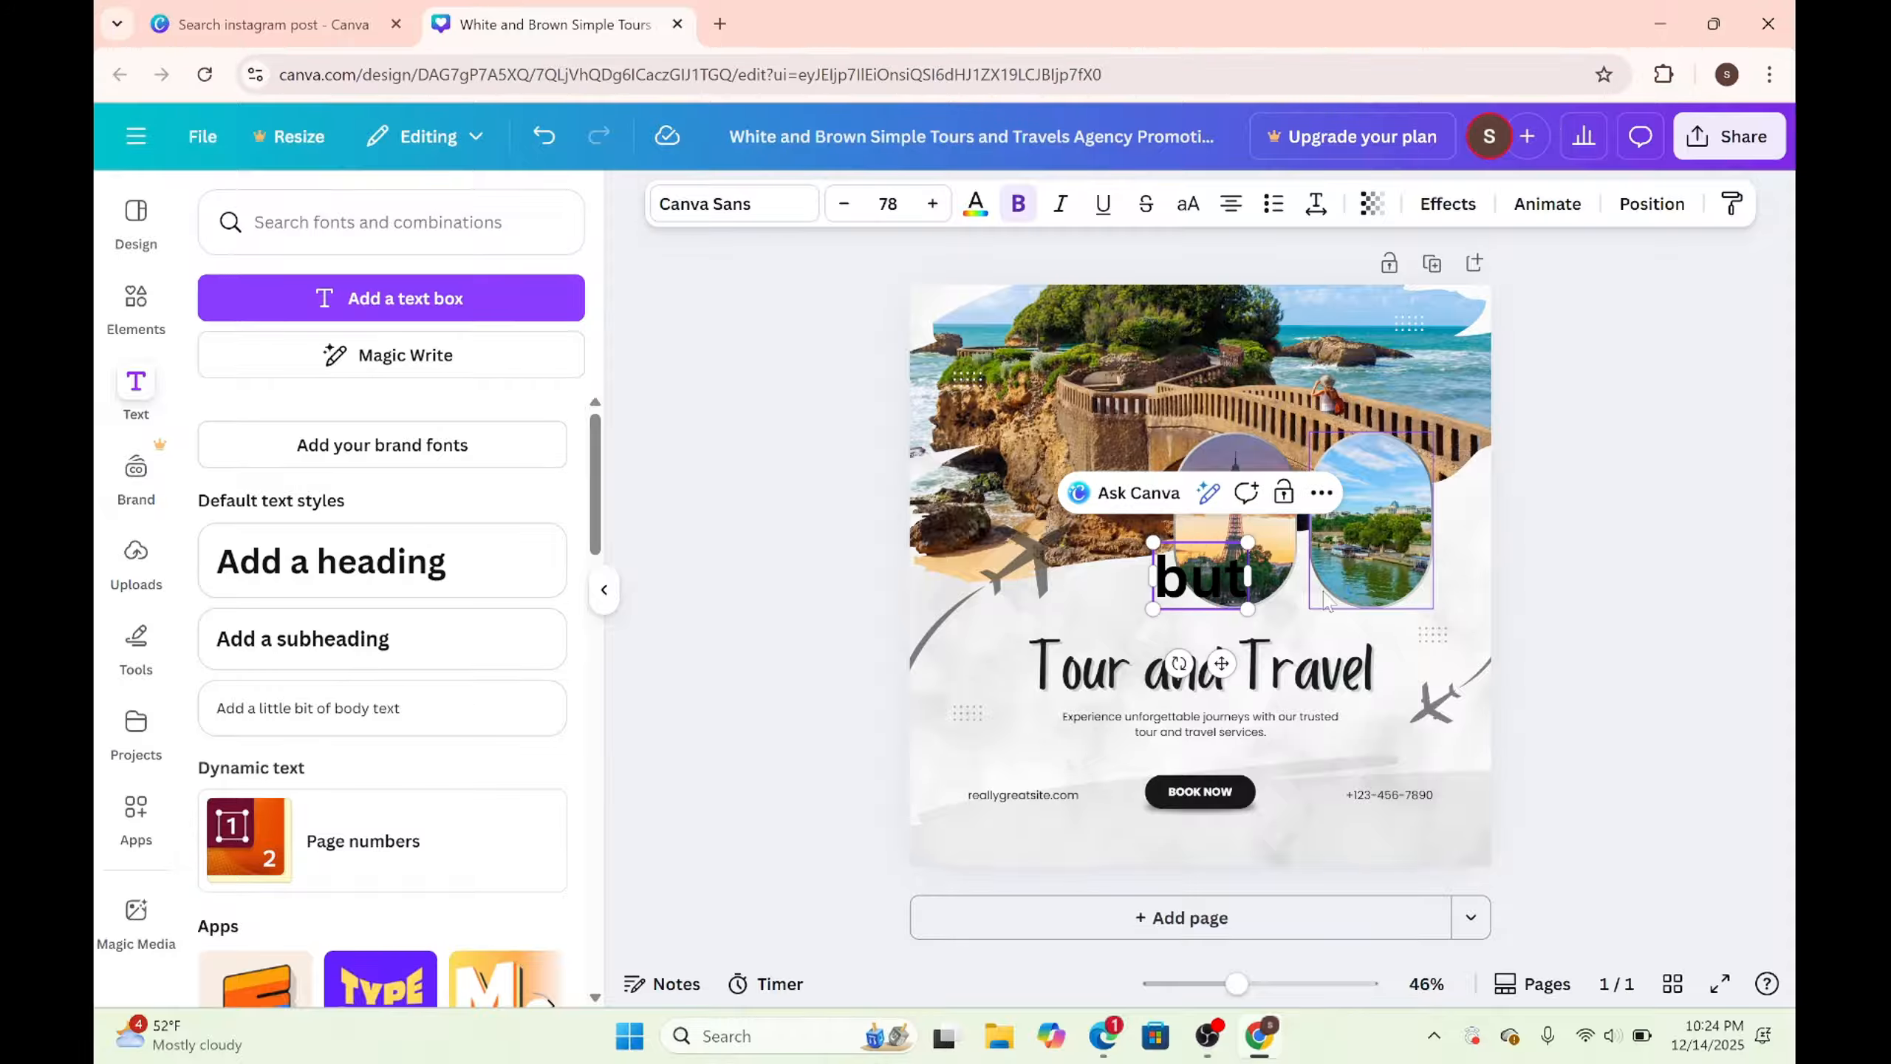
pyautogui.write(' hi')
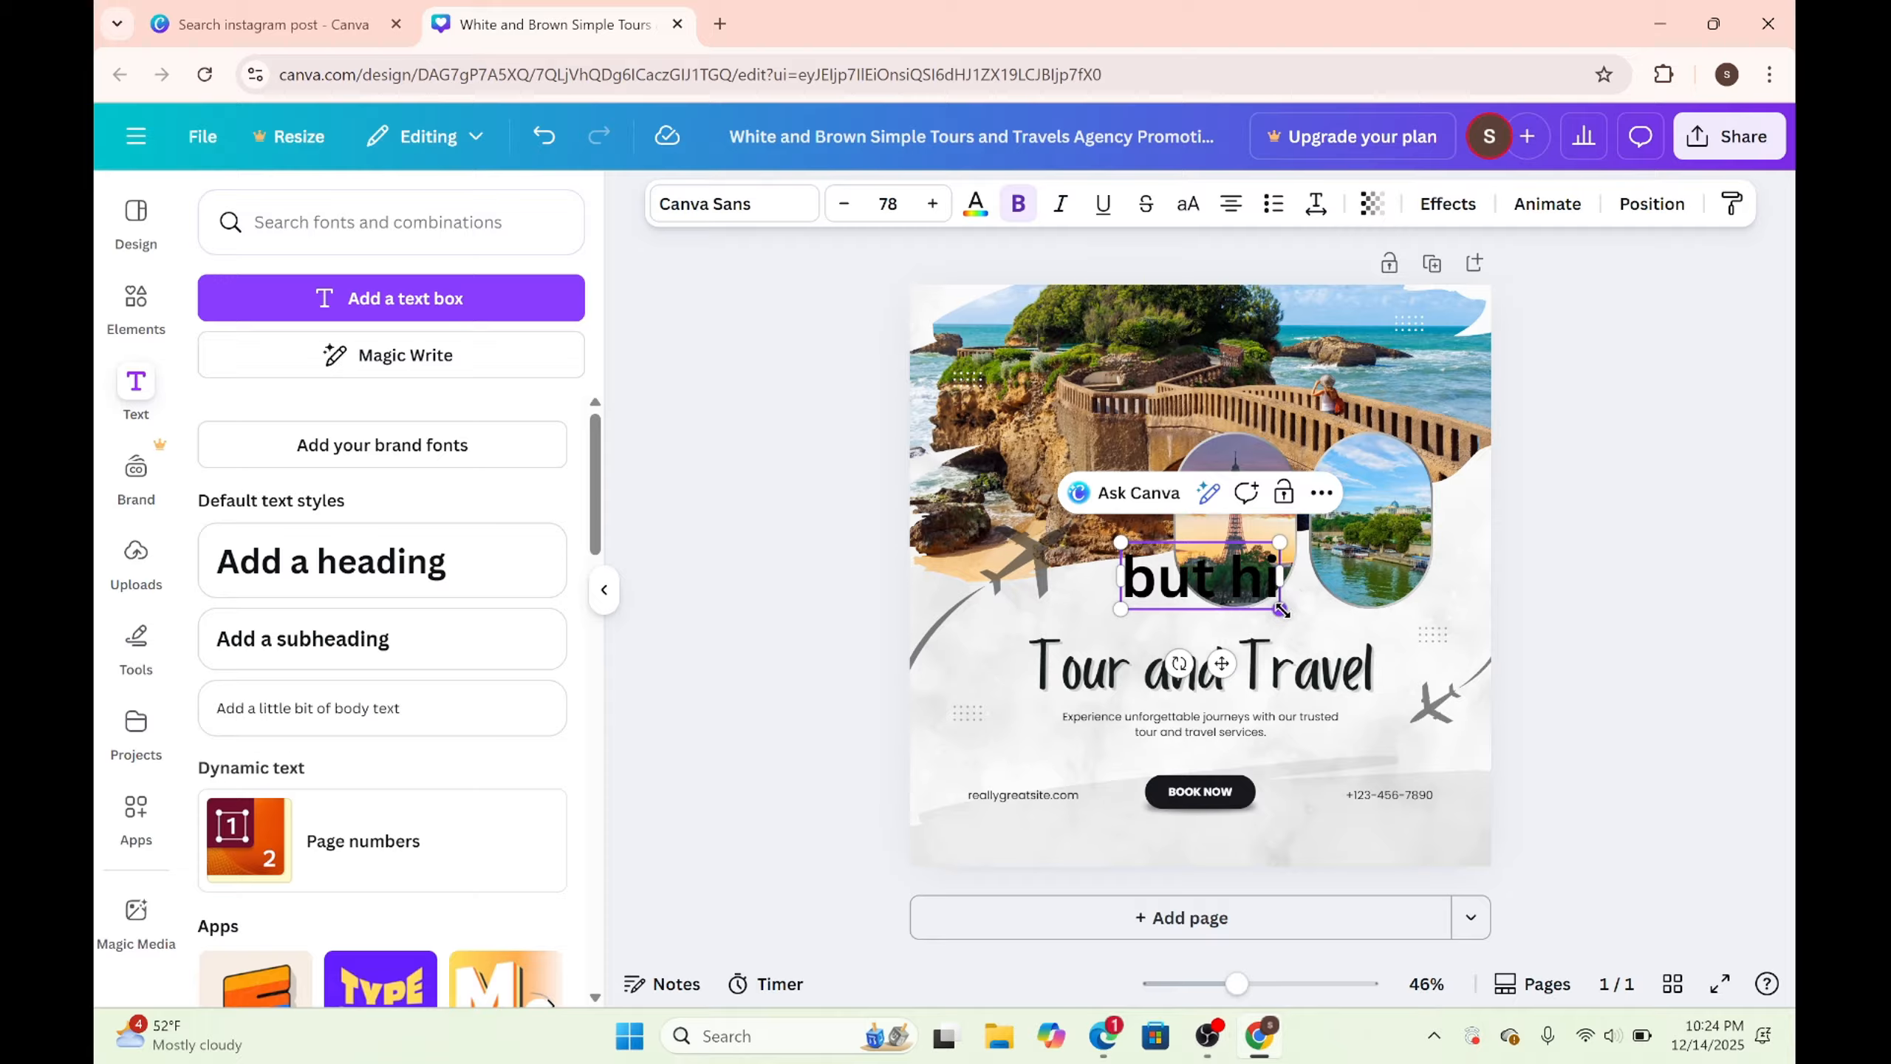
# Step: Shrink the "but hi" heading to about font size 62.5 and move it up onto the cliff photo
pyautogui.moveTo(1283, 609)
pyautogui.mouseDown()
pyautogui.moveTo(1307, 621)
pyautogui.moveTo(1227, 567)
pyautogui.moveTo(1300, 617)
pyautogui.moveTo(1251, 594)
pyautogui.mouseUp()
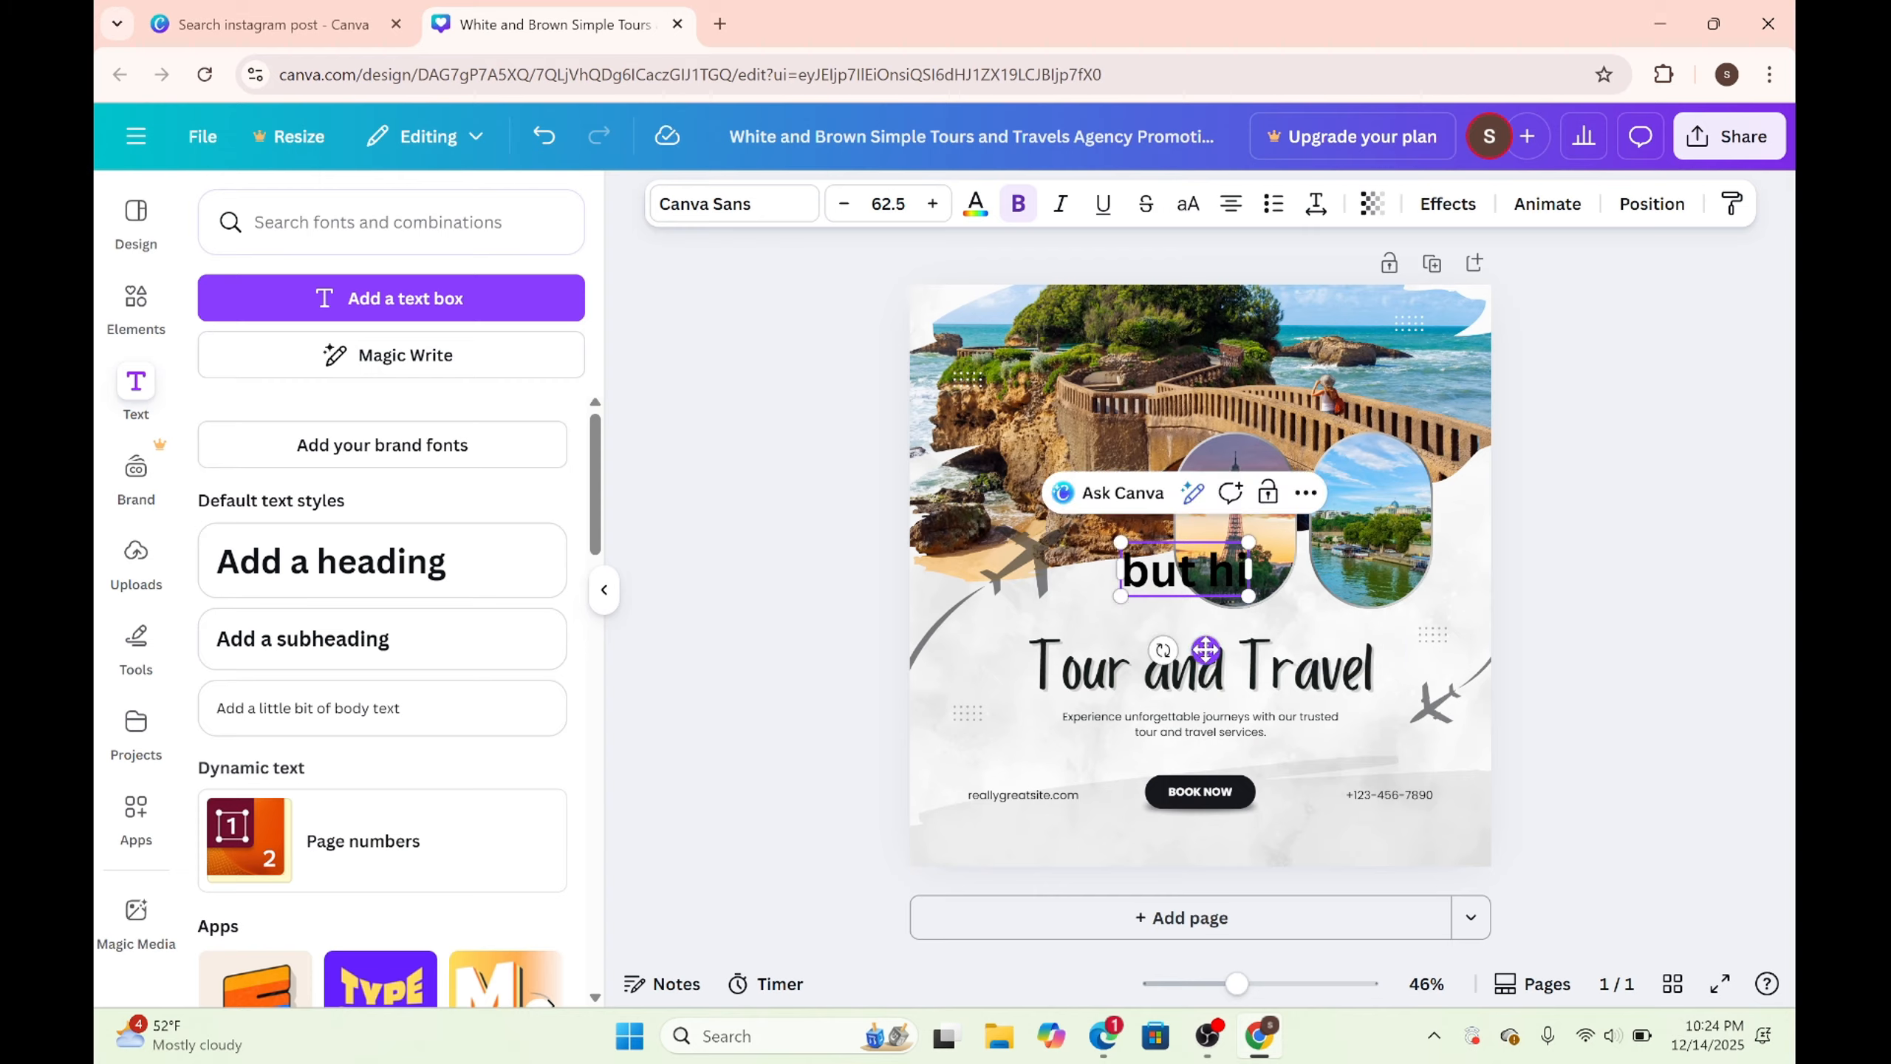
pyautogui.moveTo(1208, 652); pyautogui.dragTo(1216, 441)
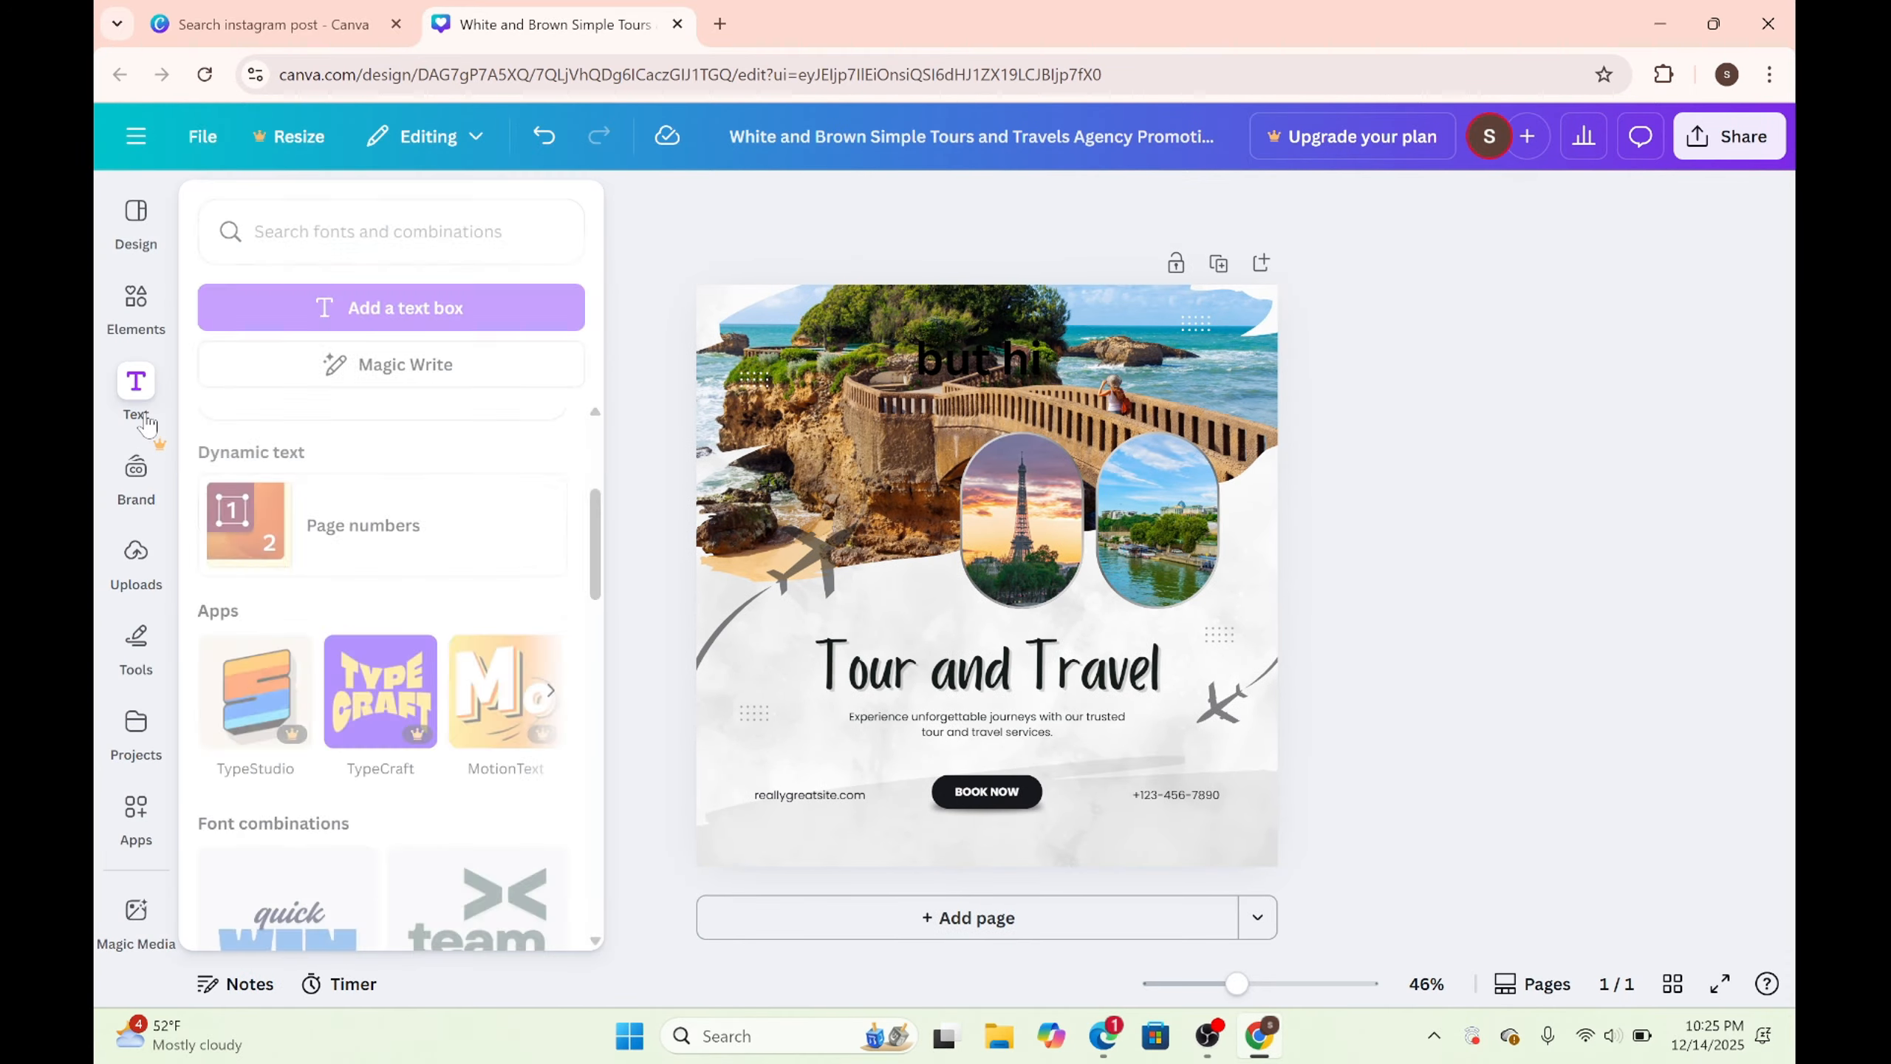
# Step: Add a square shape to the design, shrink it and place it on the cliff photo, below and left of the "but hi" heading
pyautogui.moveTo(140, 644)
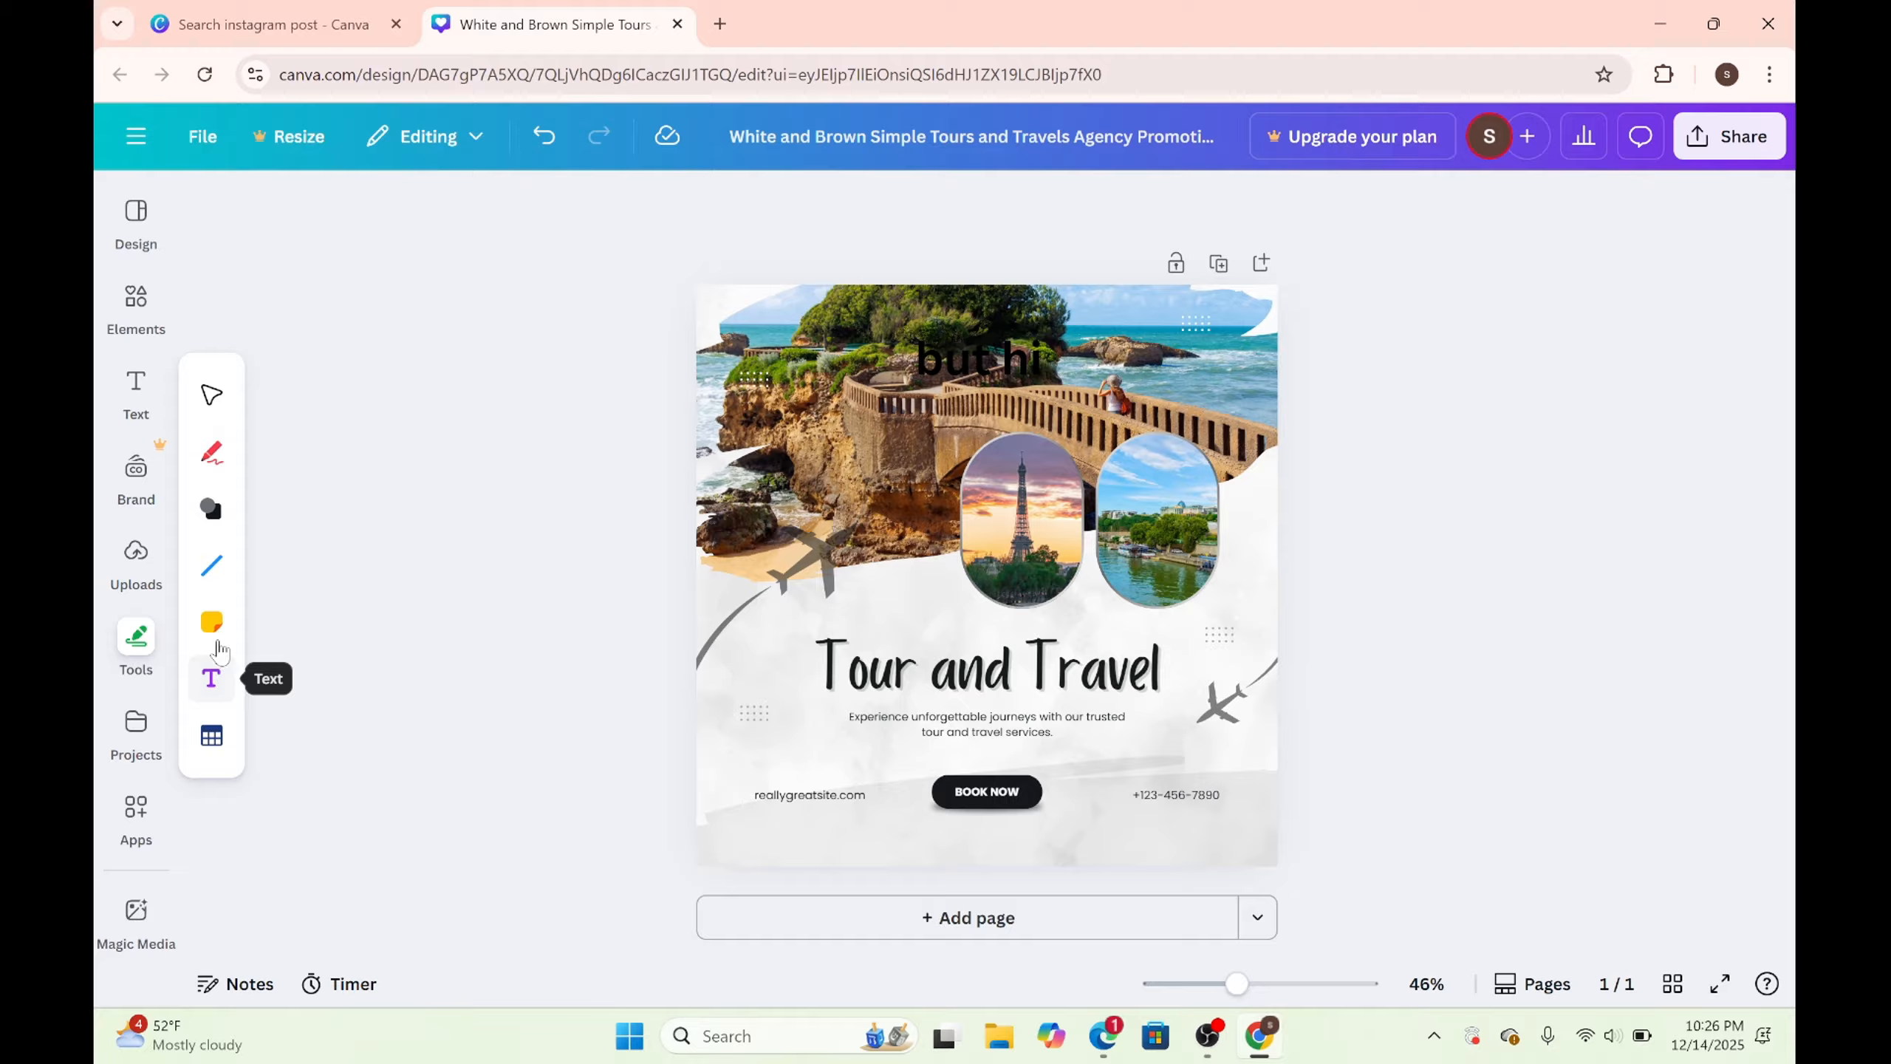
pyautogui.click(215, 528)
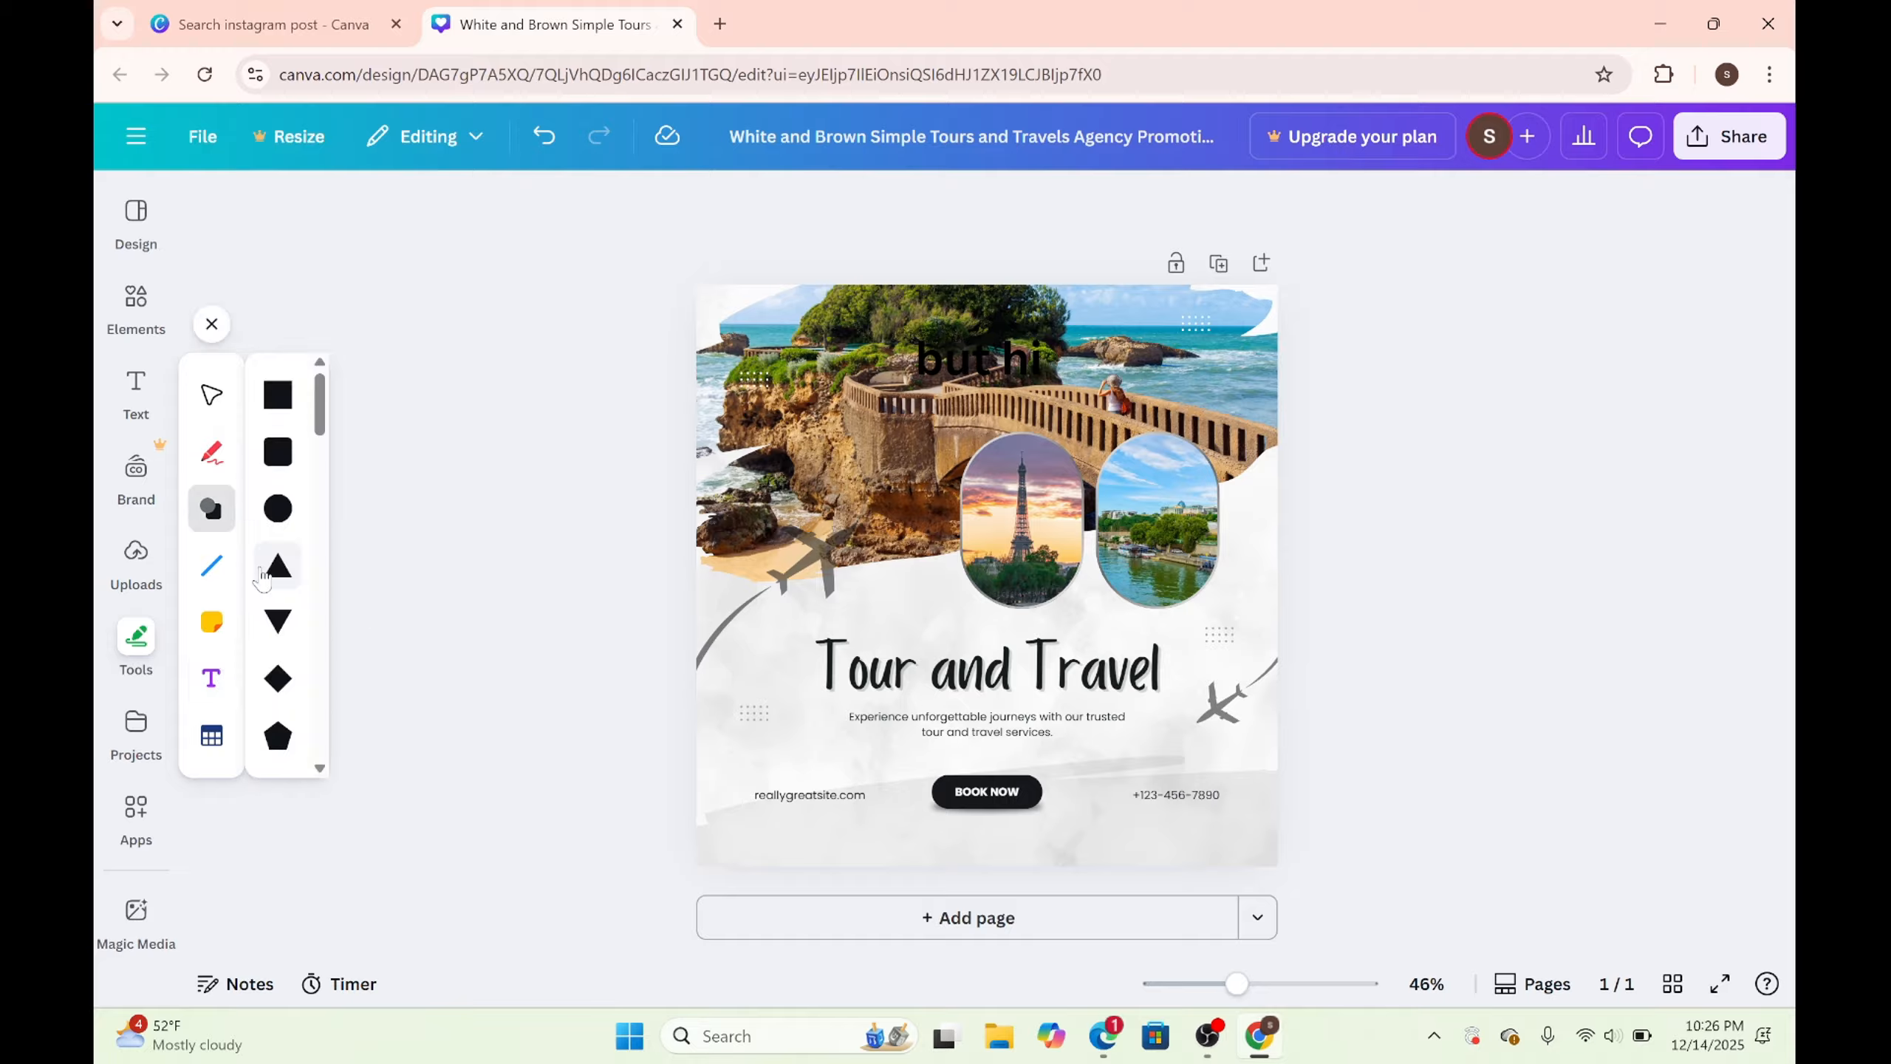
pyautogui.scroll(-5, 277, 528)
pyautogui.scroll(-3, 277, 529)
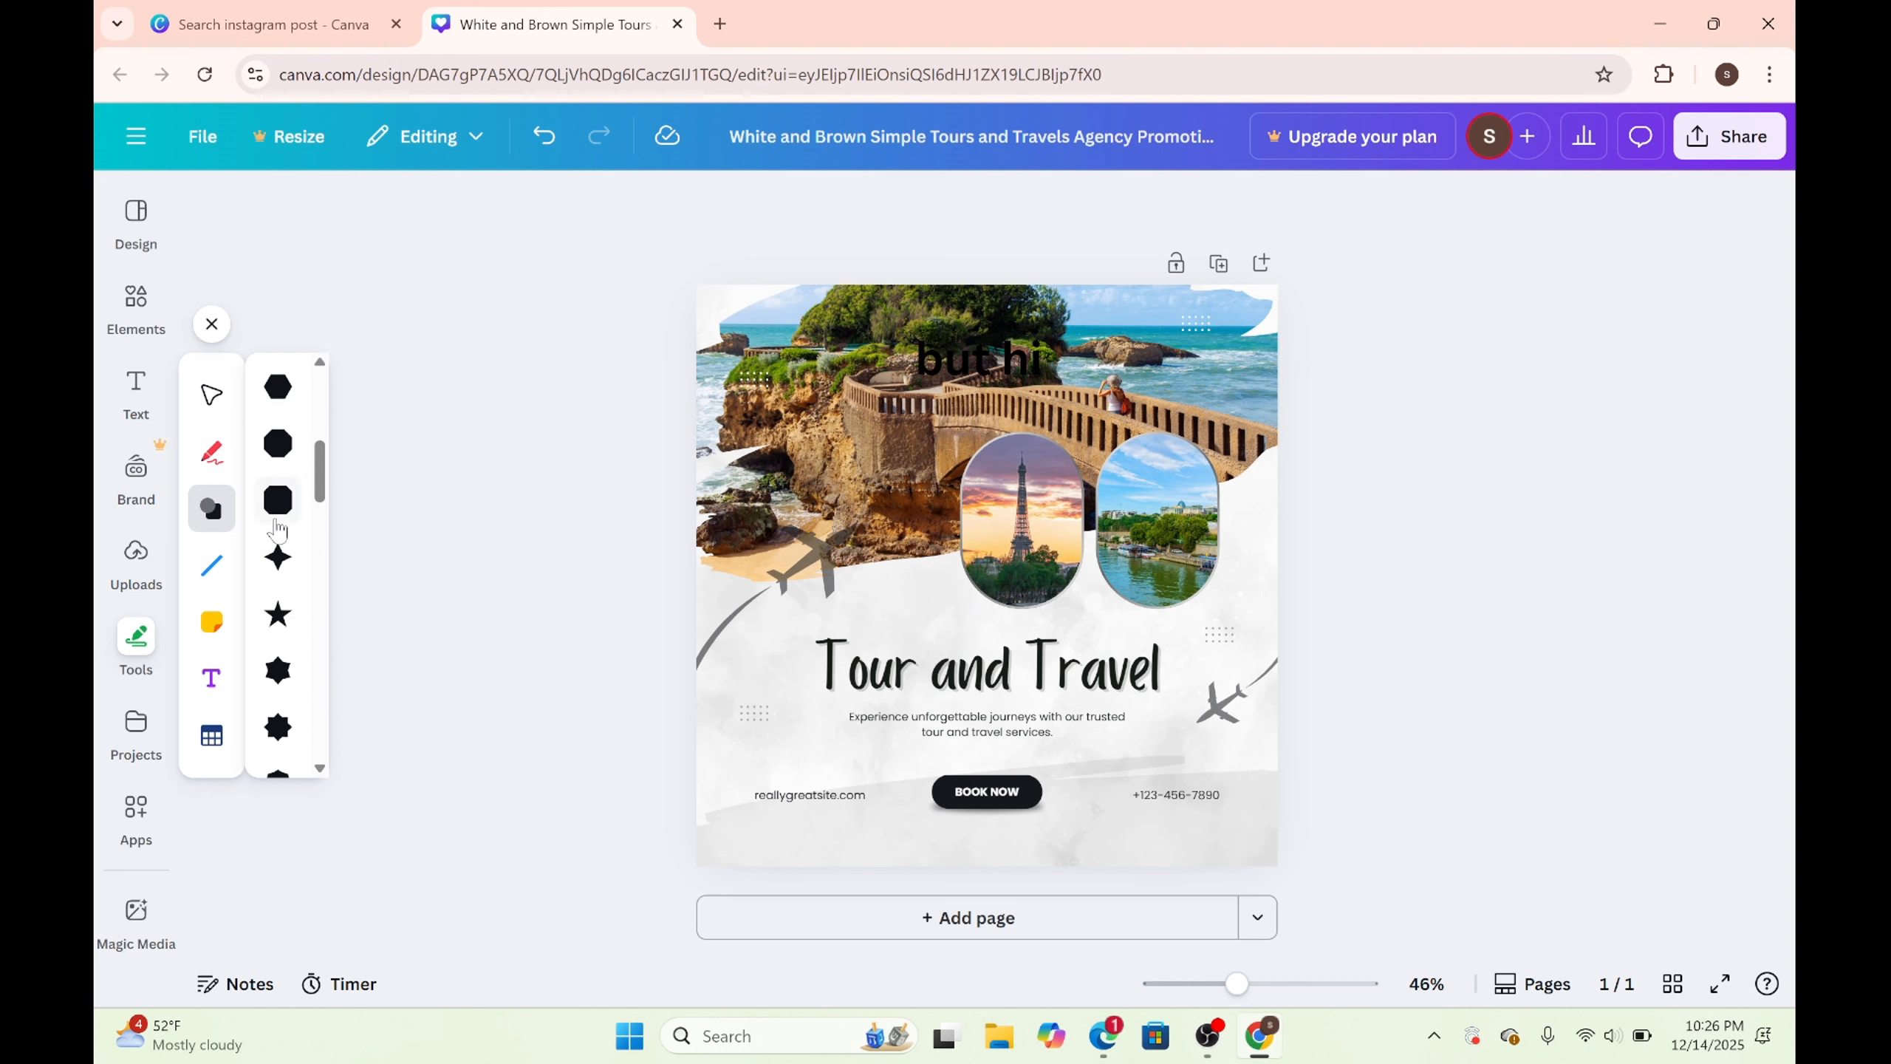
pyautogui.scroll(10, 283, 525)
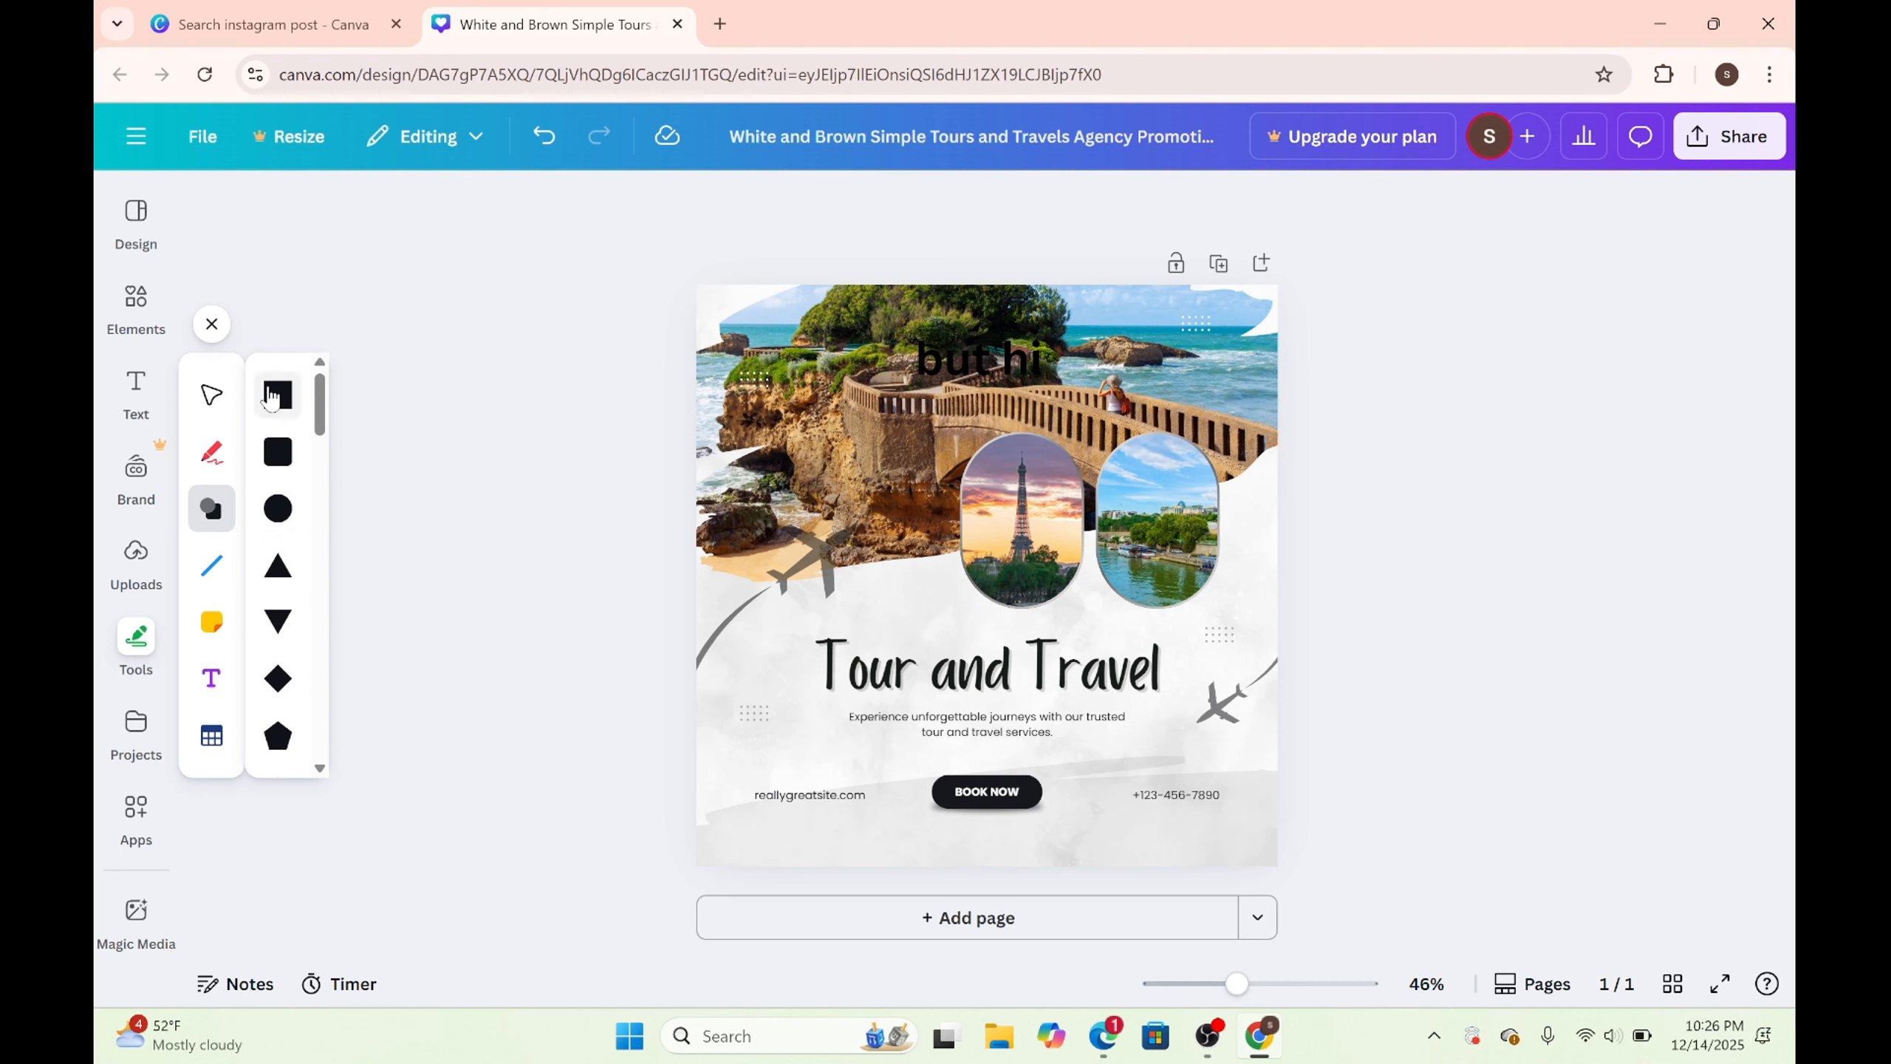
pyautogui.click(279, 409)
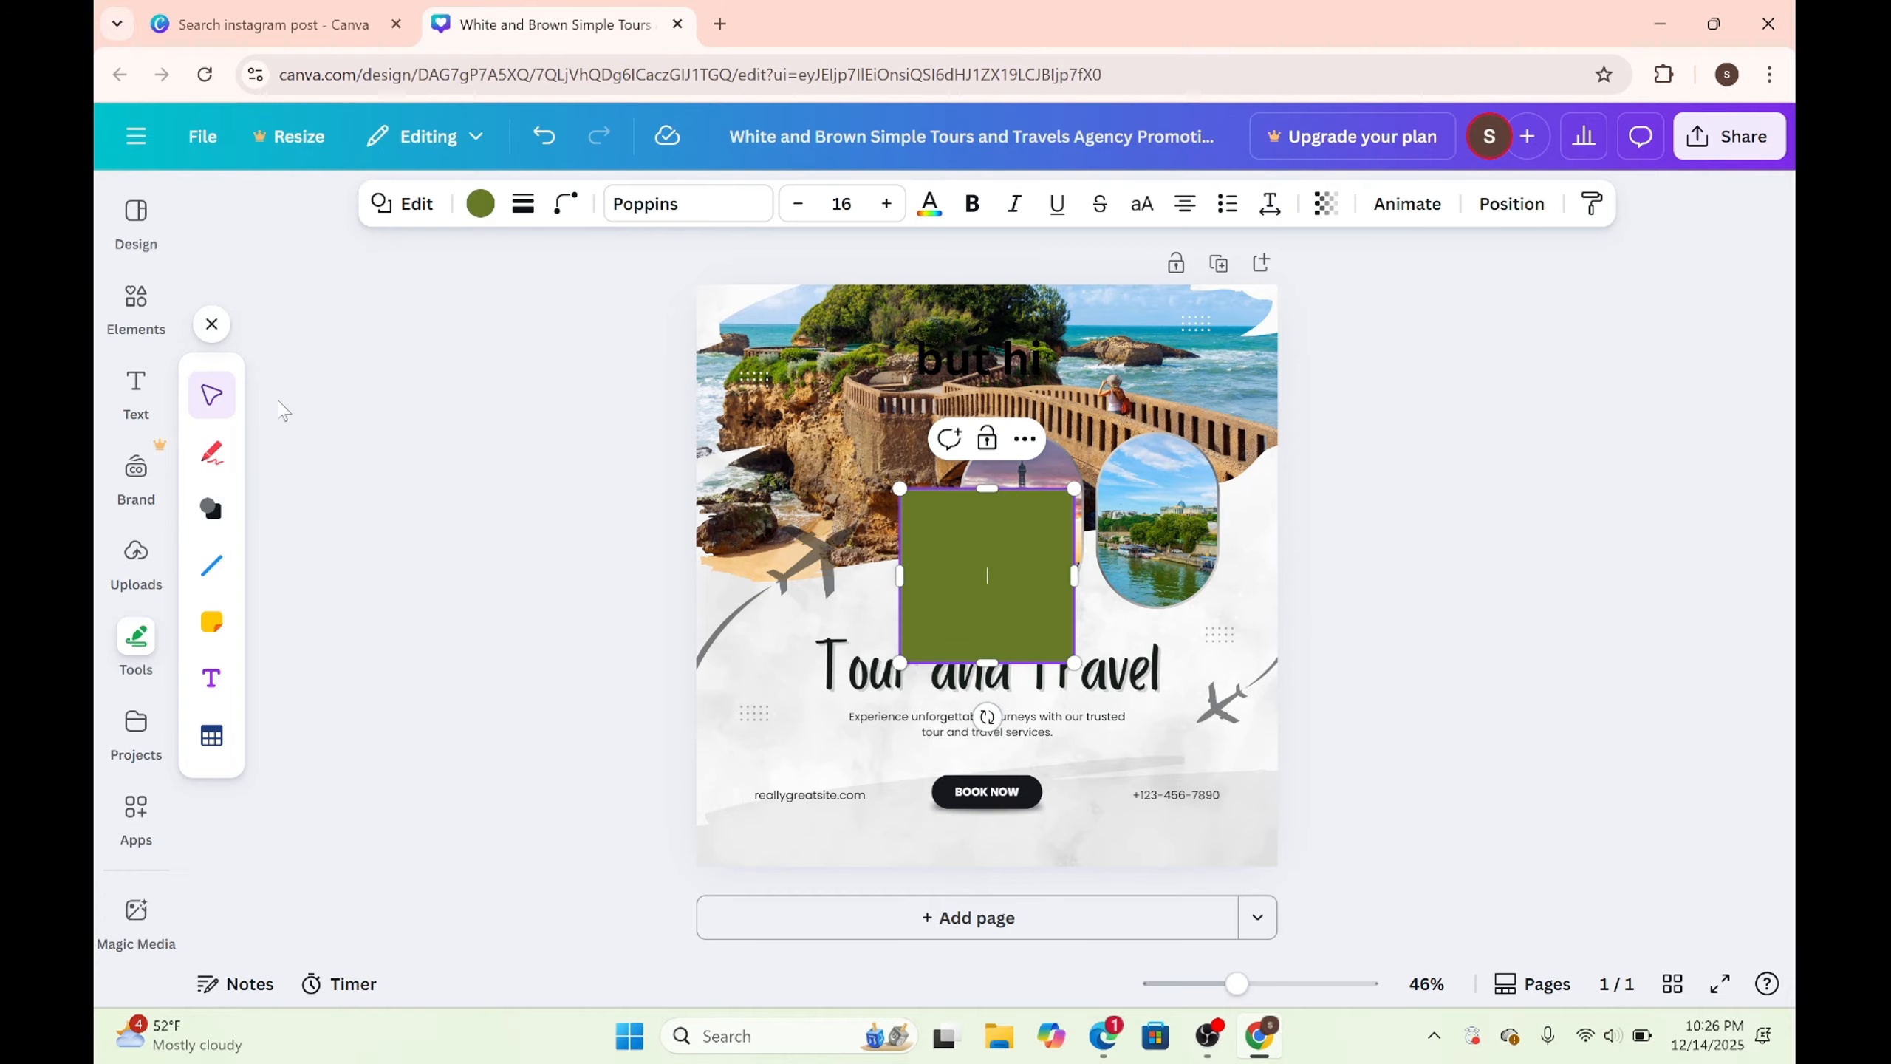
pyautogui.moveTo(1075, 661); pyautogui.dragTo(860, 440)
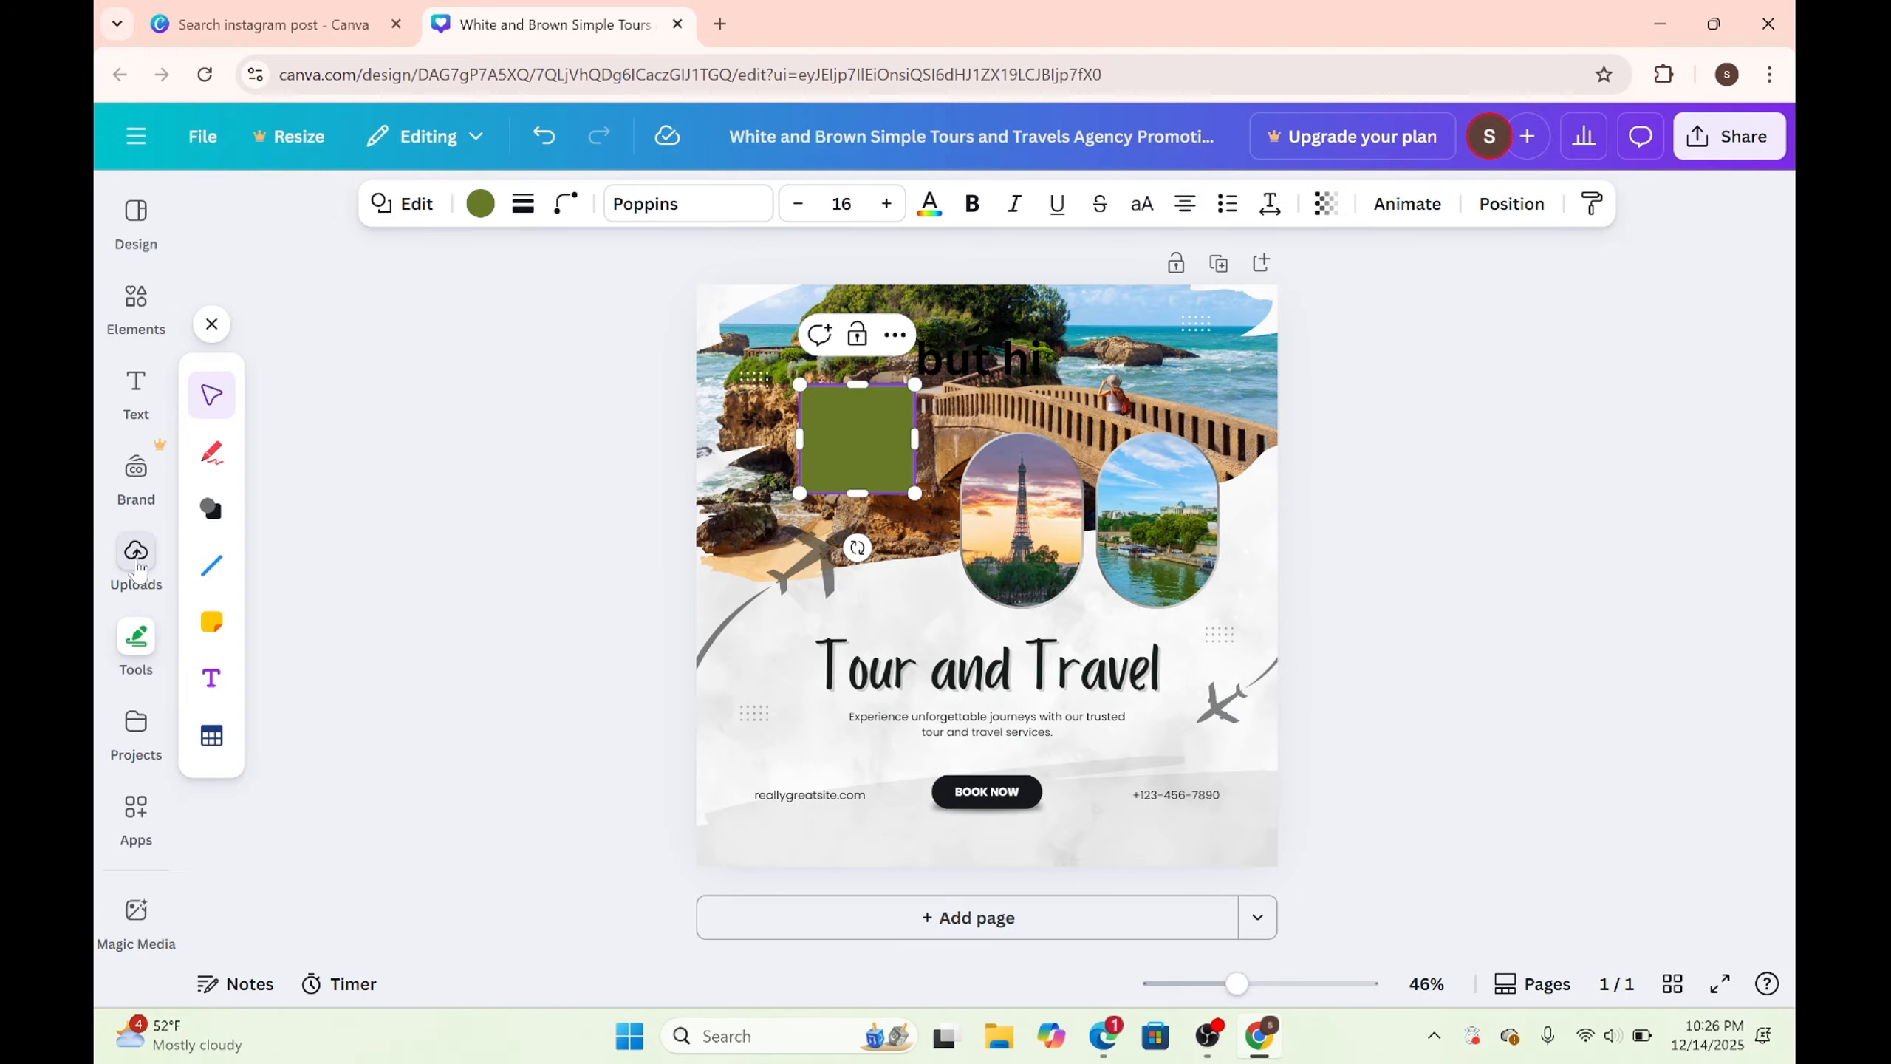
# Step: Look over the options for uploading files and connecting apps such as Google Drive, Dropbox and Instagram
pyautogui.click(129, 565)
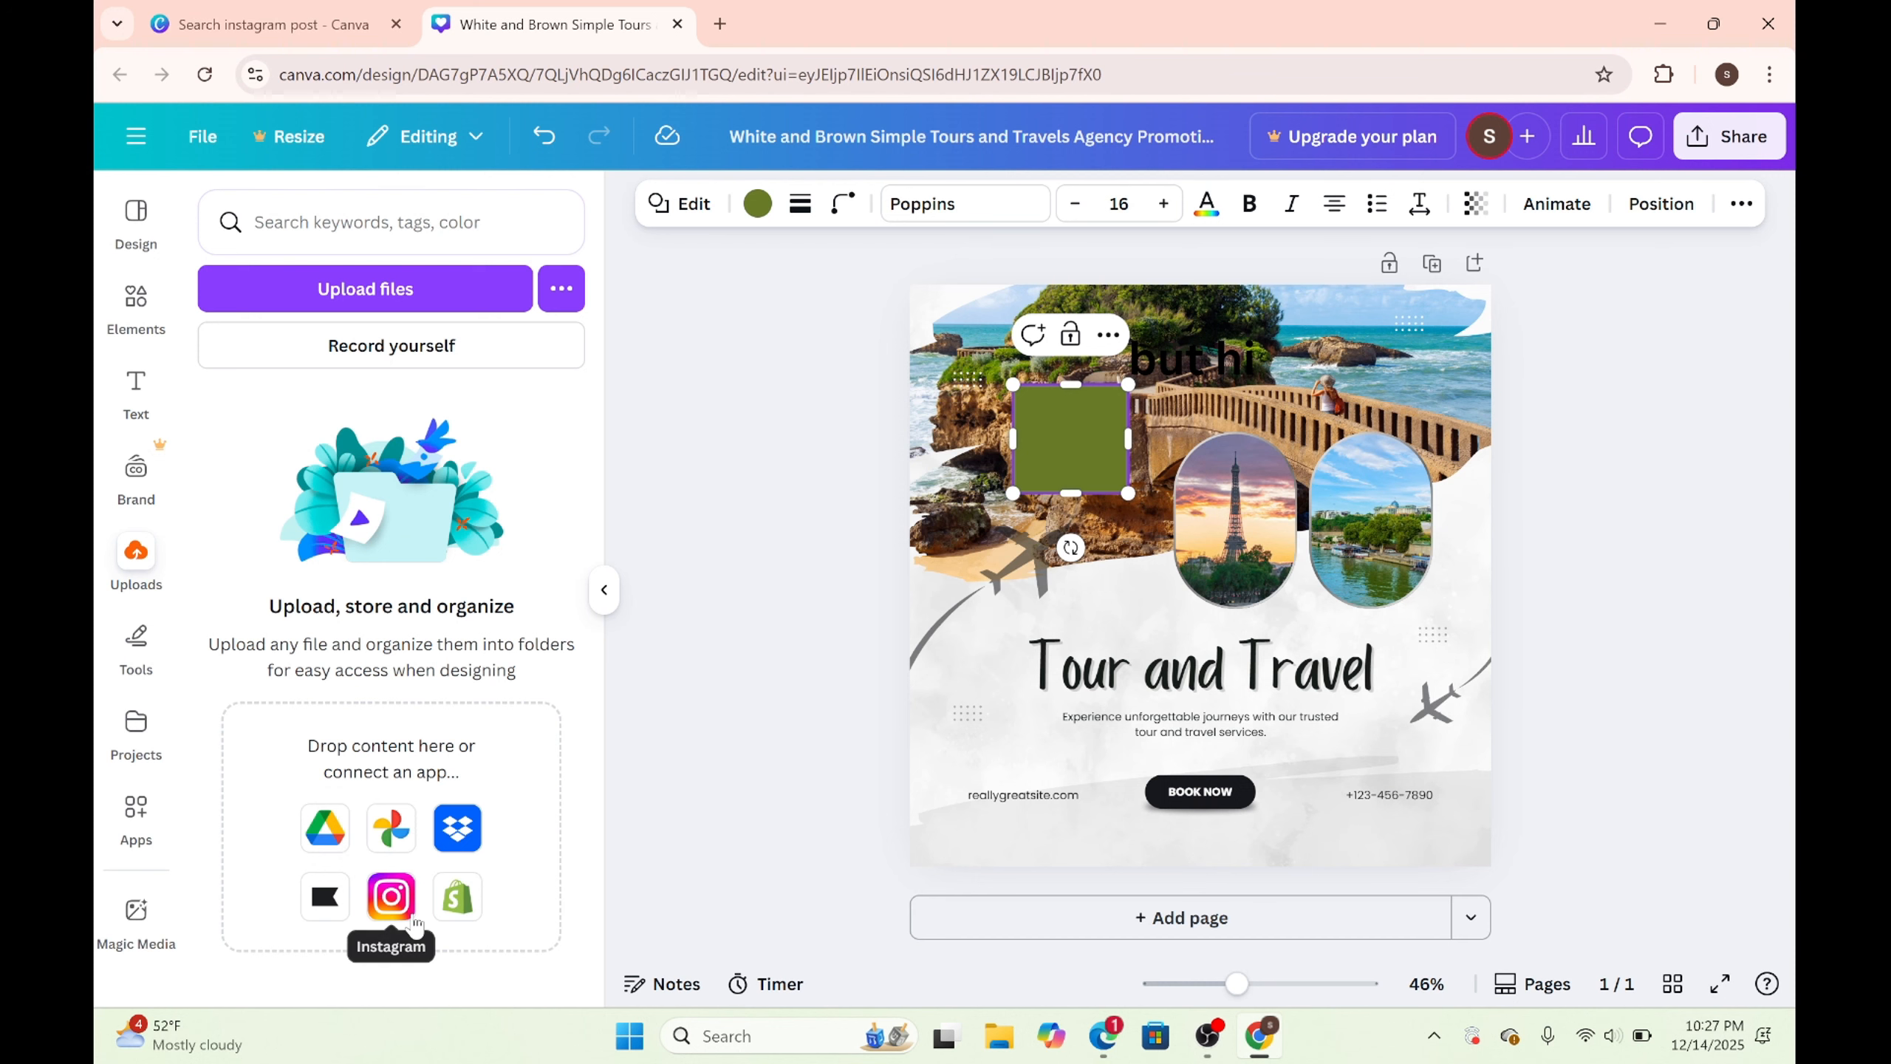
pyautogui.click(603, 589)
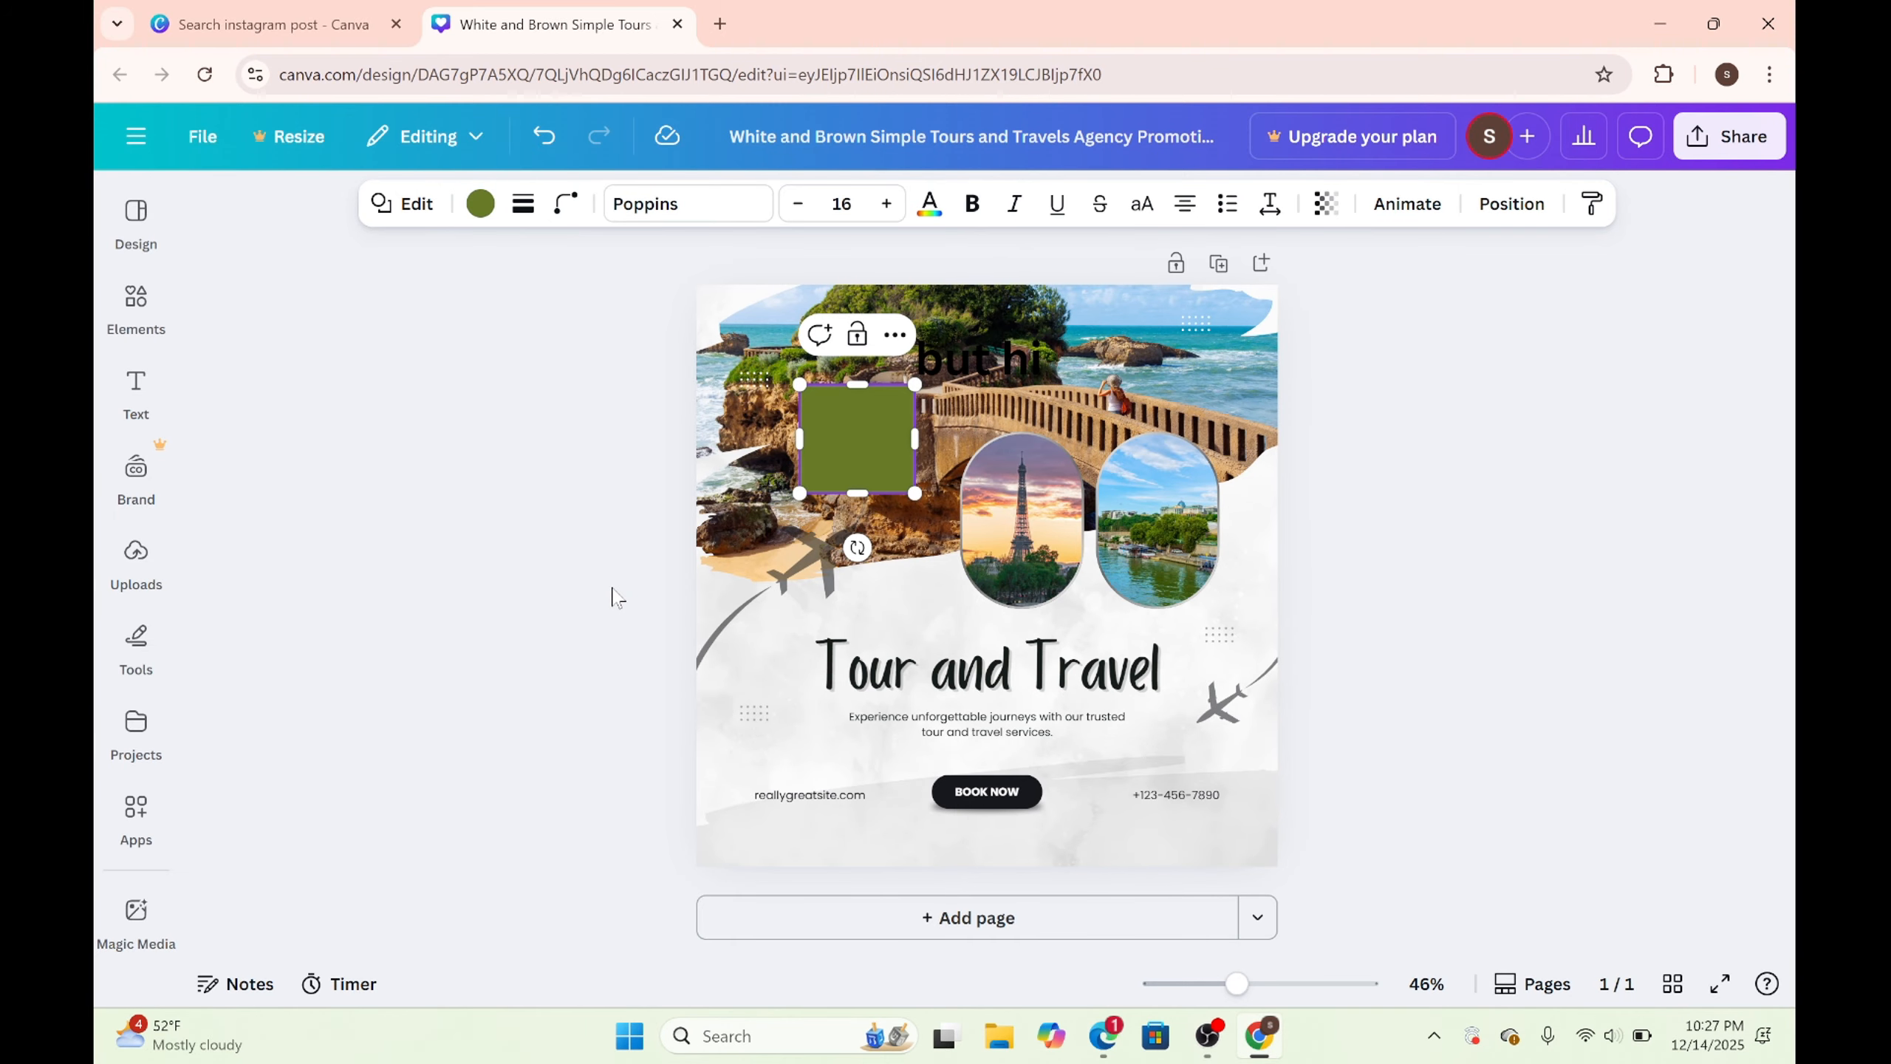
# Step: Try dark solid color fills on the brush-stroke frame holding the coastal photo, and undo them
pyautogui.doubleClick(1081, 311)
pyautogui.press('Escape')
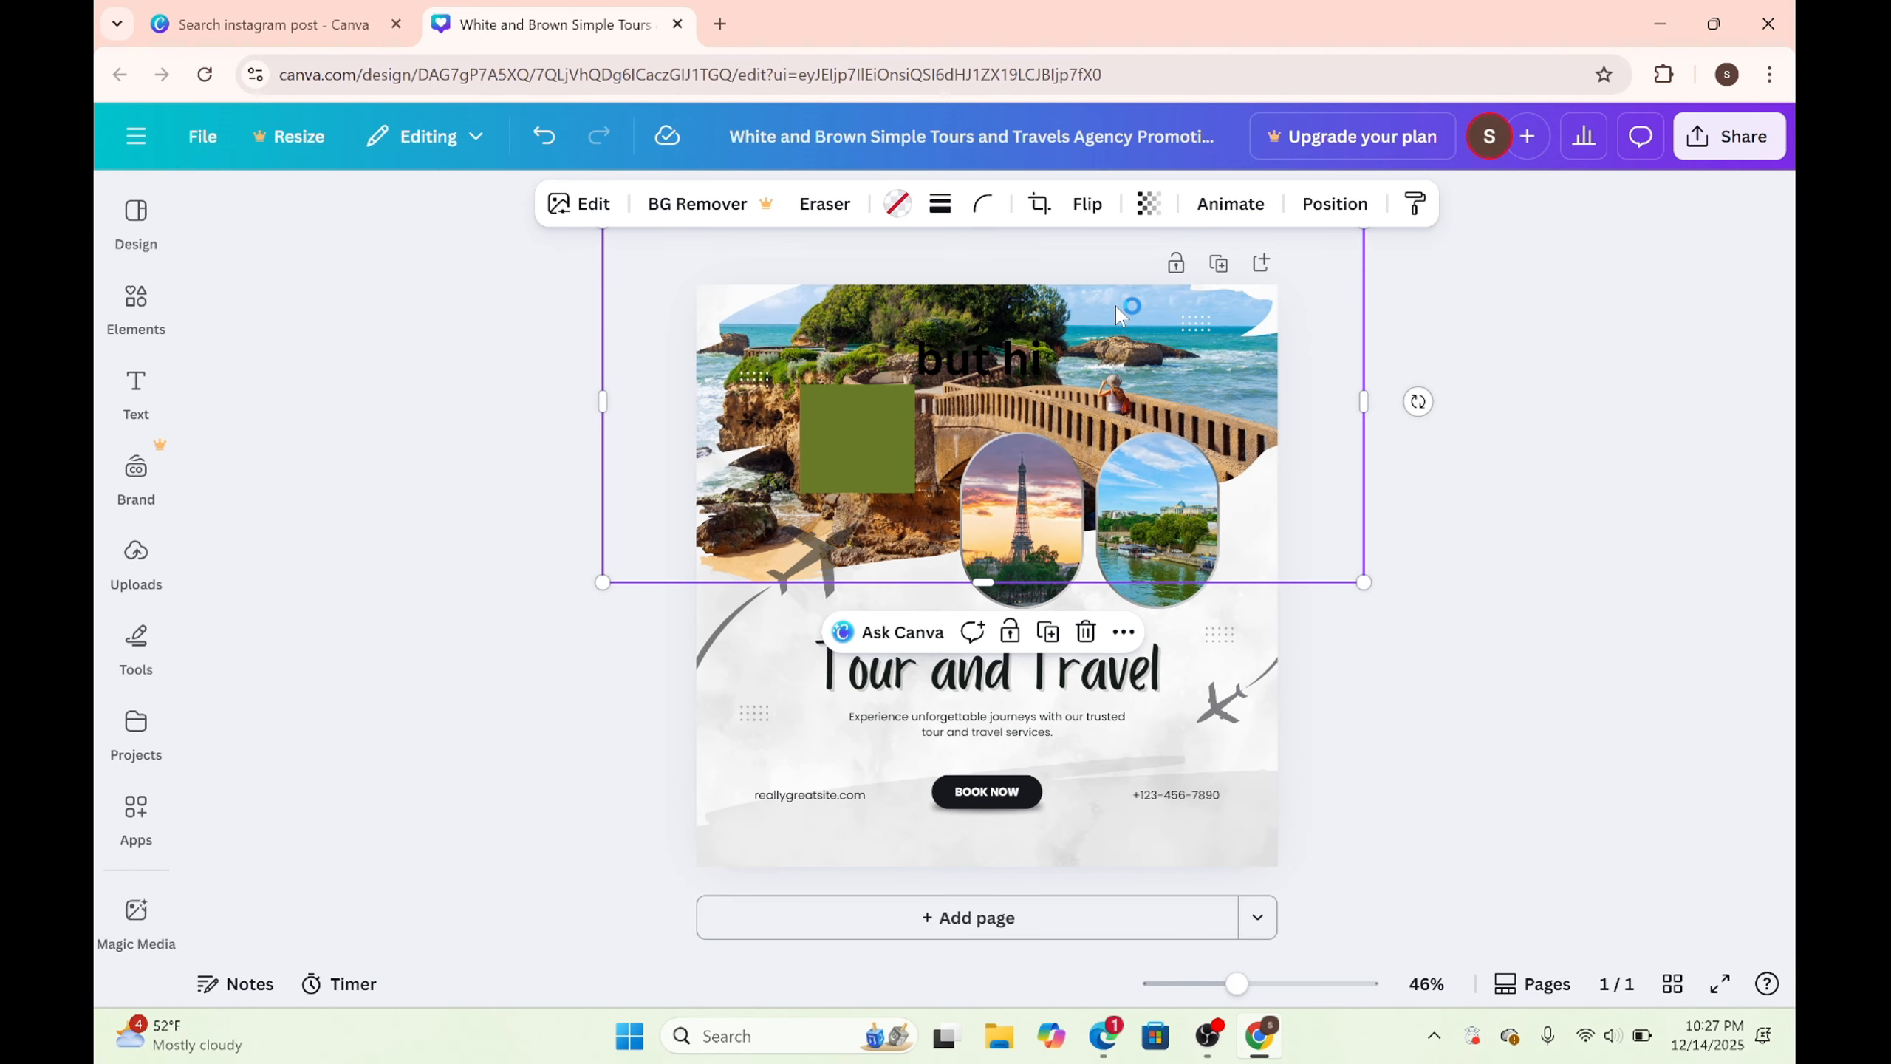
pyautogui.click(899, 216)
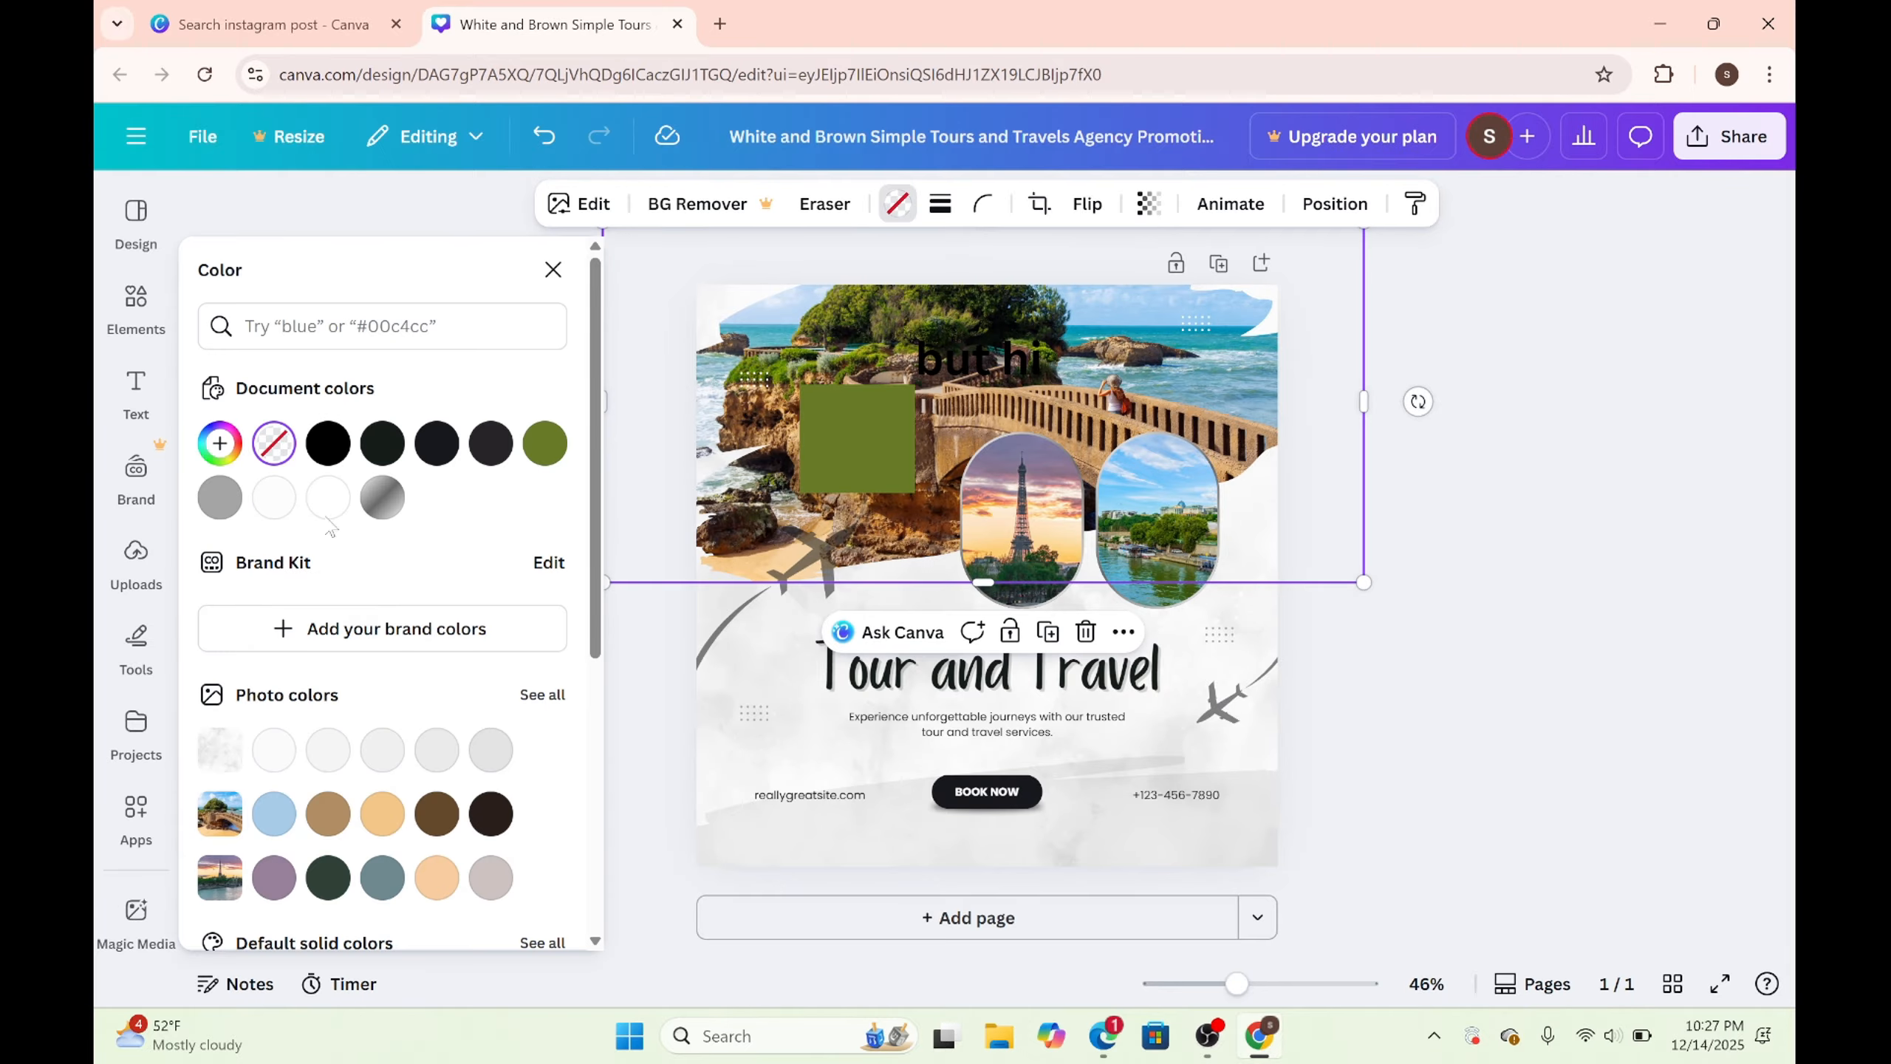
pyautogui.scroll(-1, 313, 558)
pyautogui.click(328, 425)
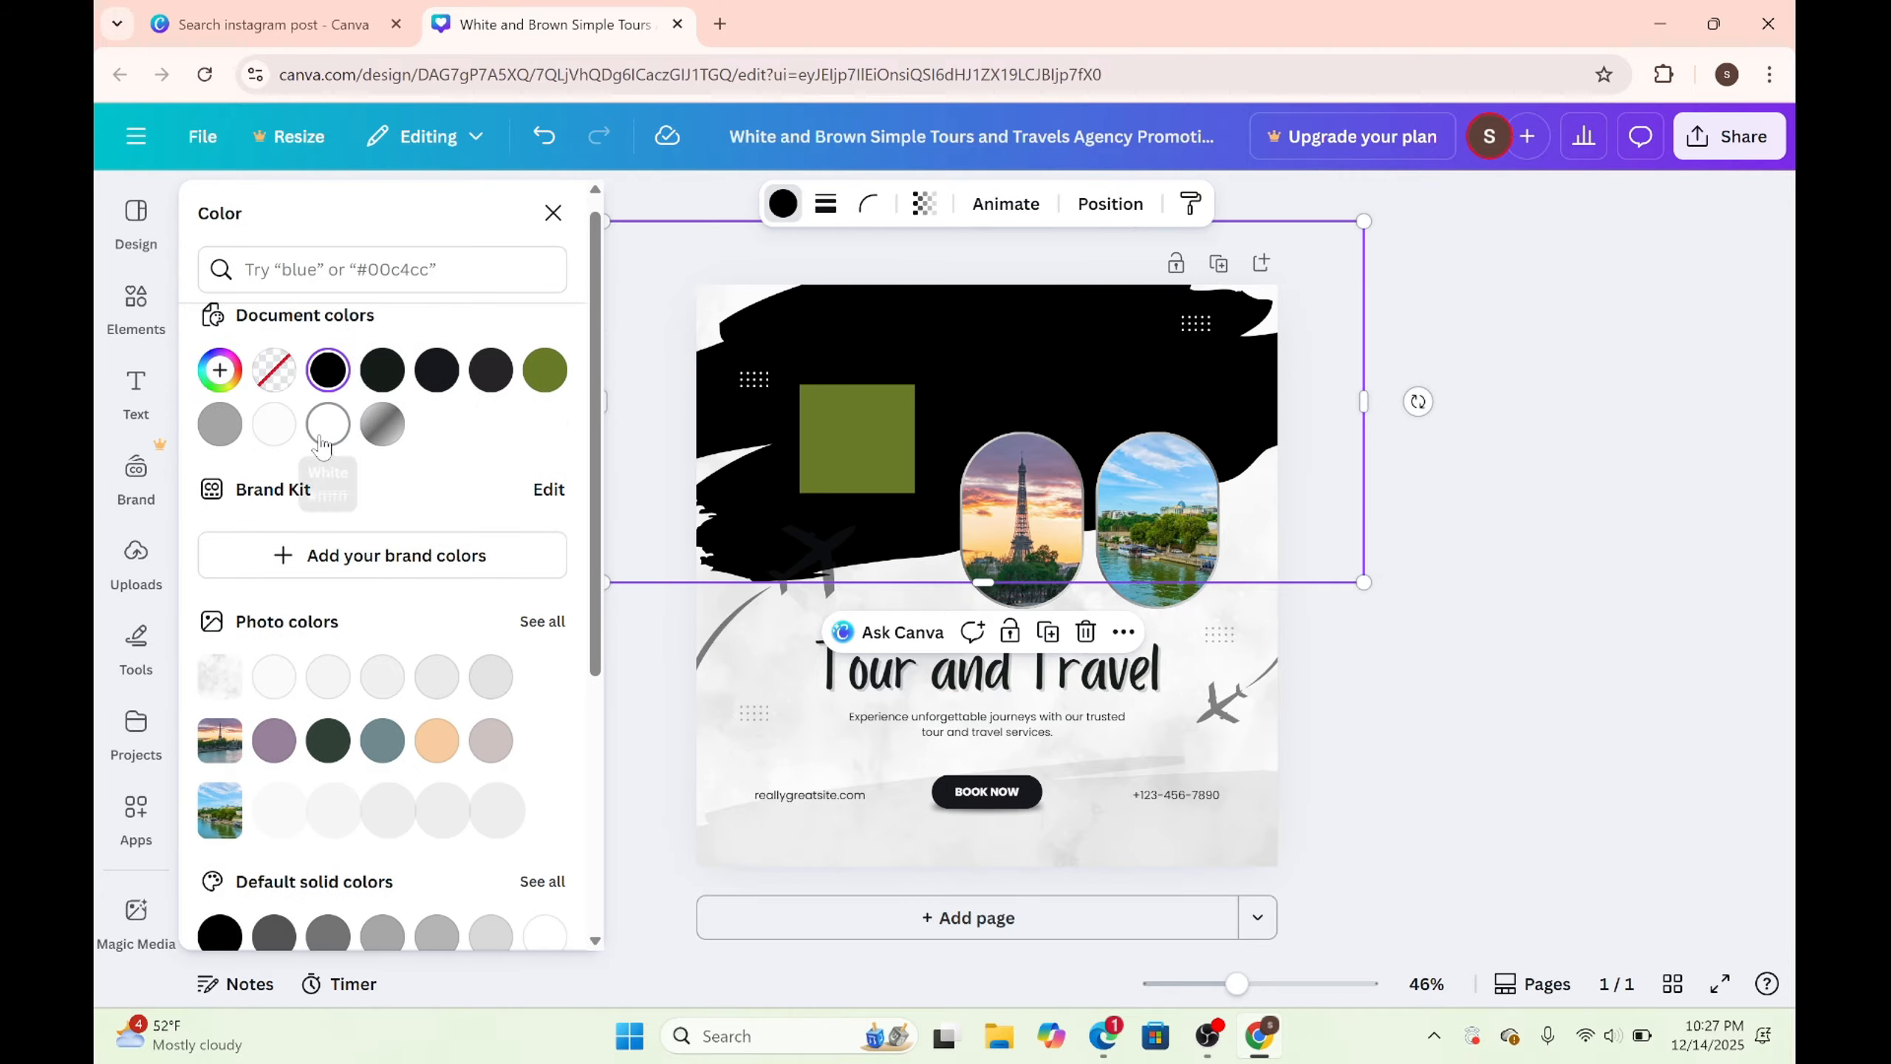
pyautogui.hotkey('ctrl', 'z')
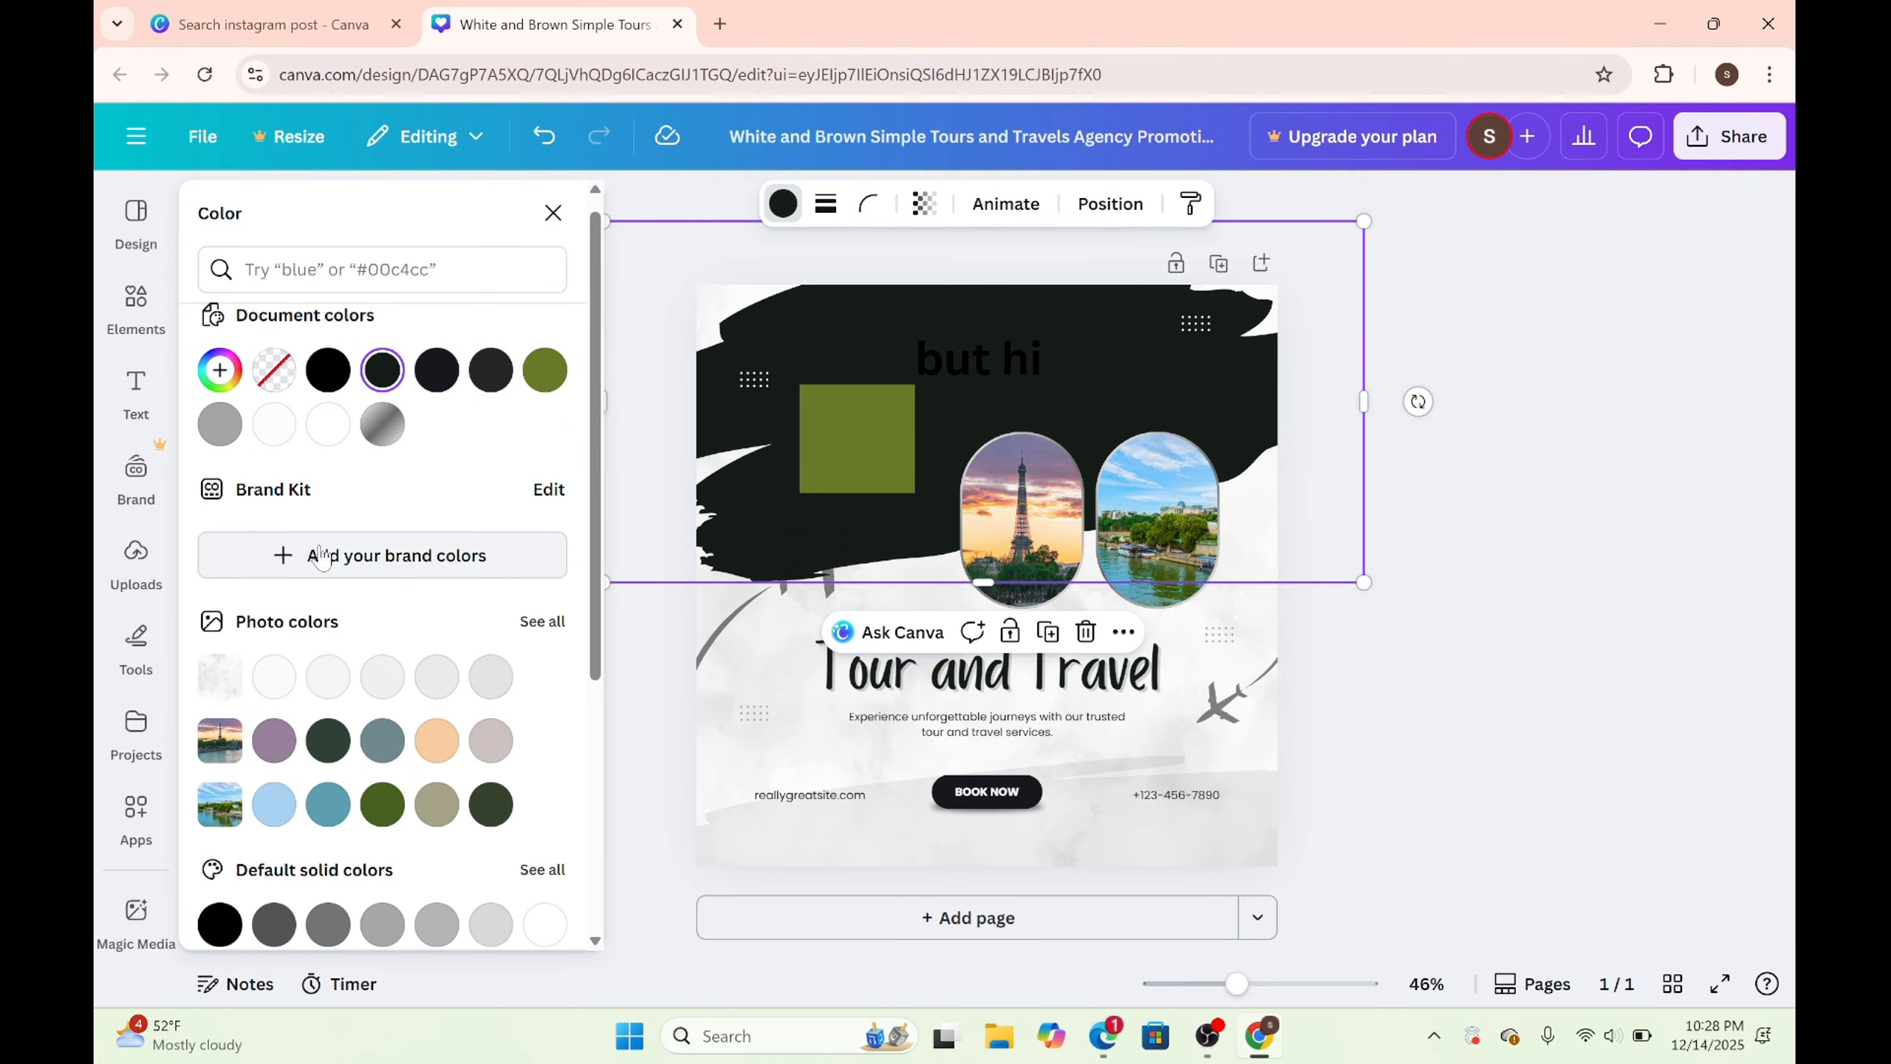
pyautogui.click(338, 572)
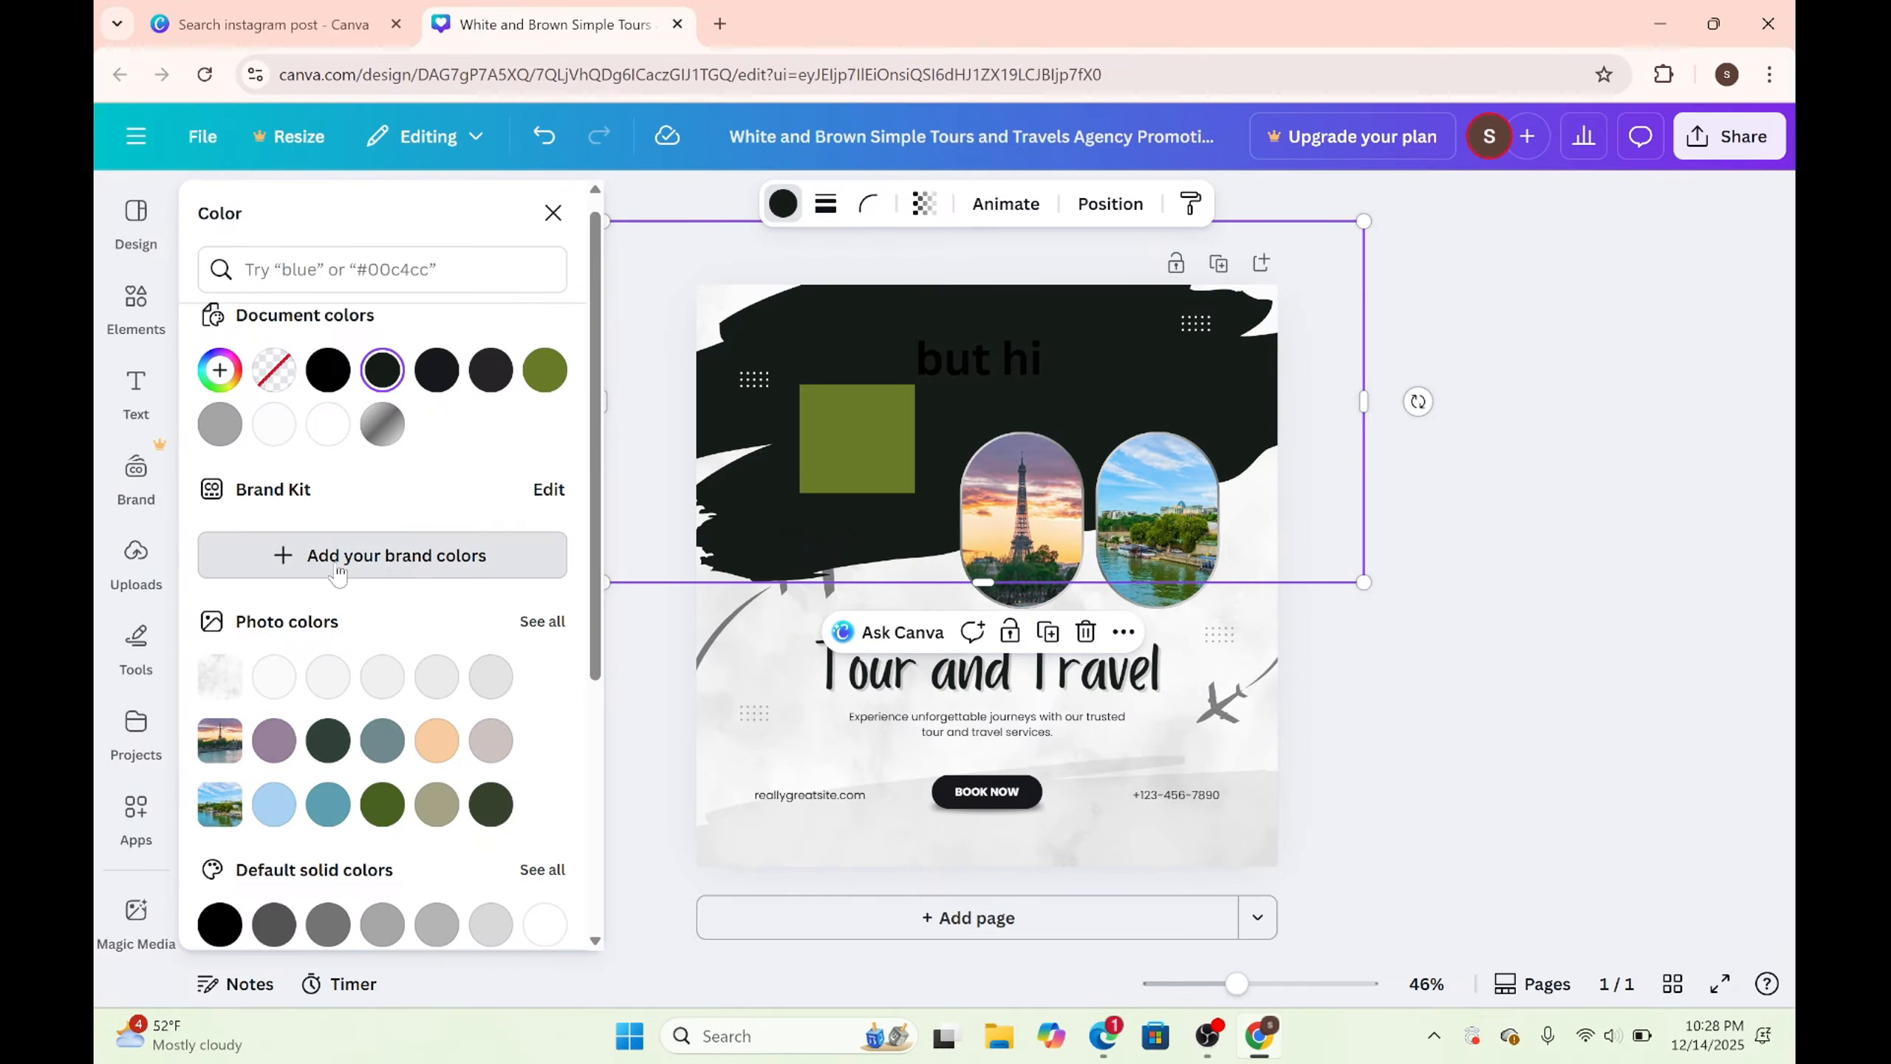
pyautogui.hotkey('ctrl', 'z')
# Step: Fill the brush-stroke frame behind the heading with the default black-to-gold gradient
pyautogui.scroll(-3, 372, 693)
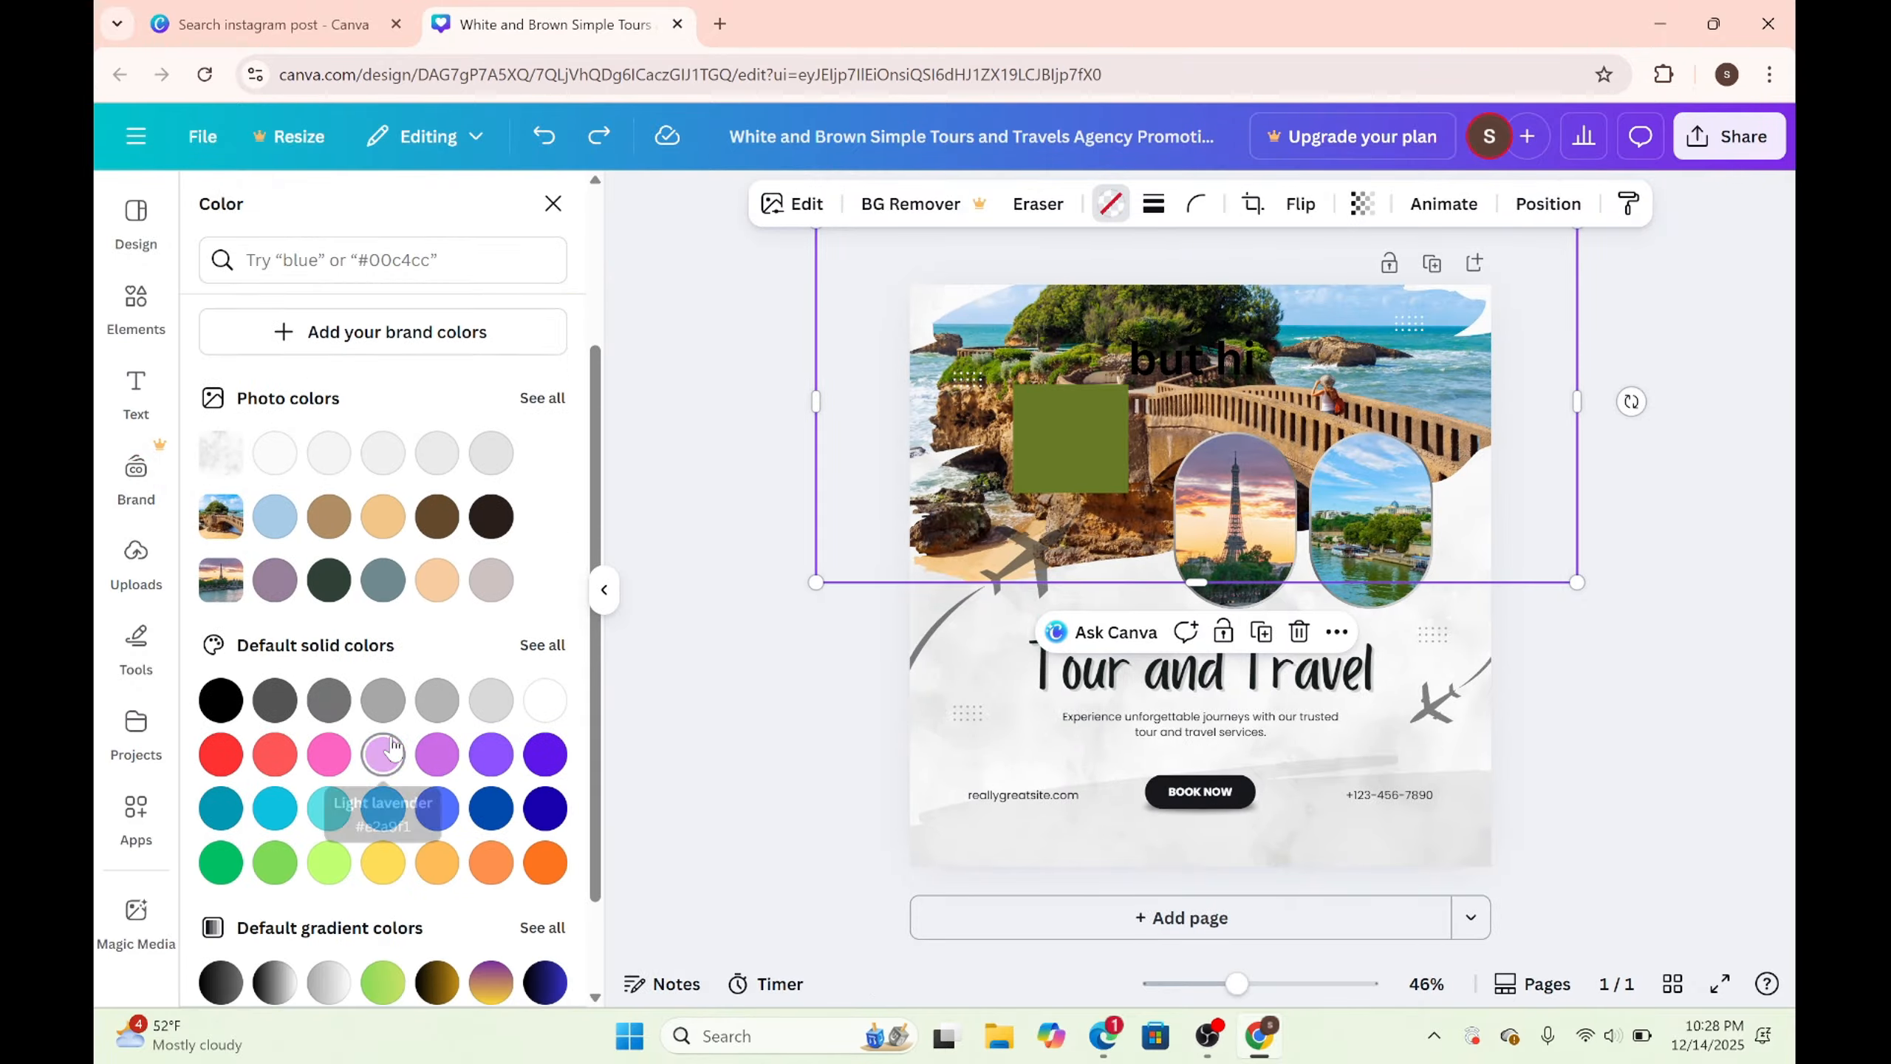
pyautogui.click(315, 710)
pyautogui.scroll(-2, 327, 715)
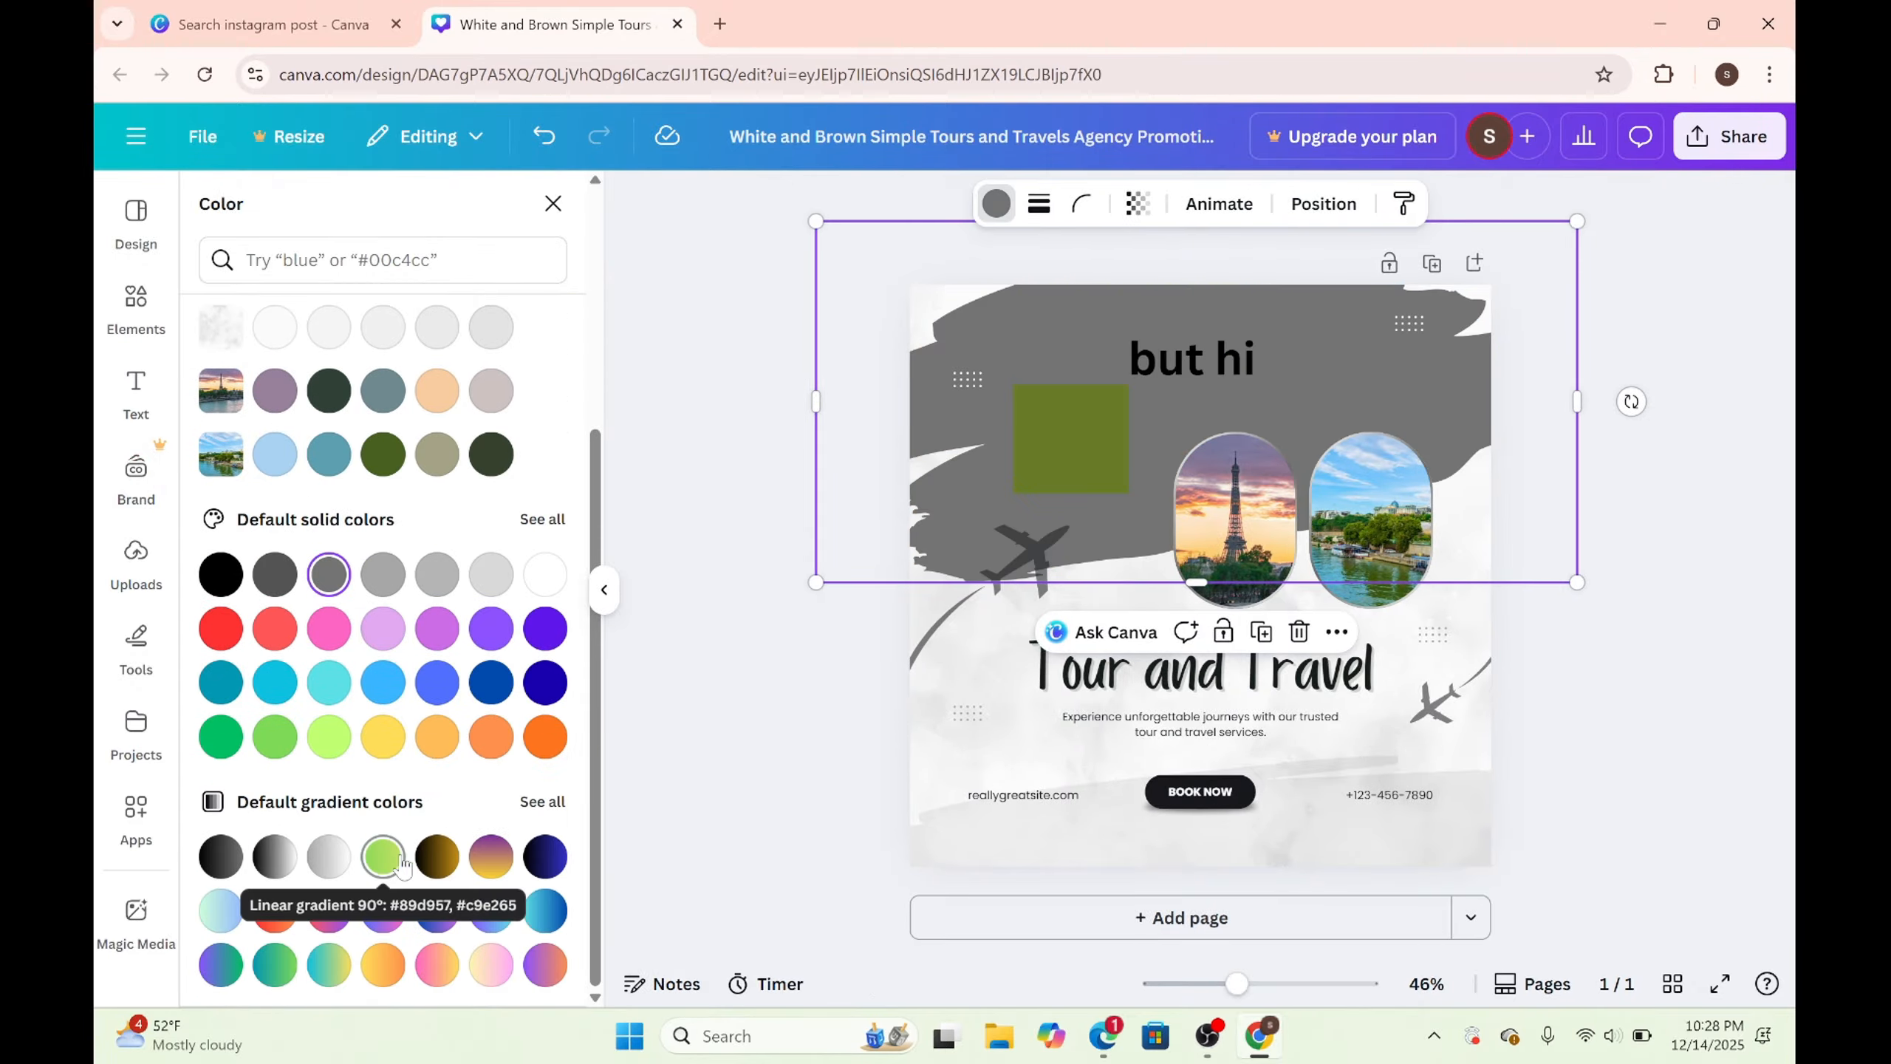
pyautogui.click(437, 859)
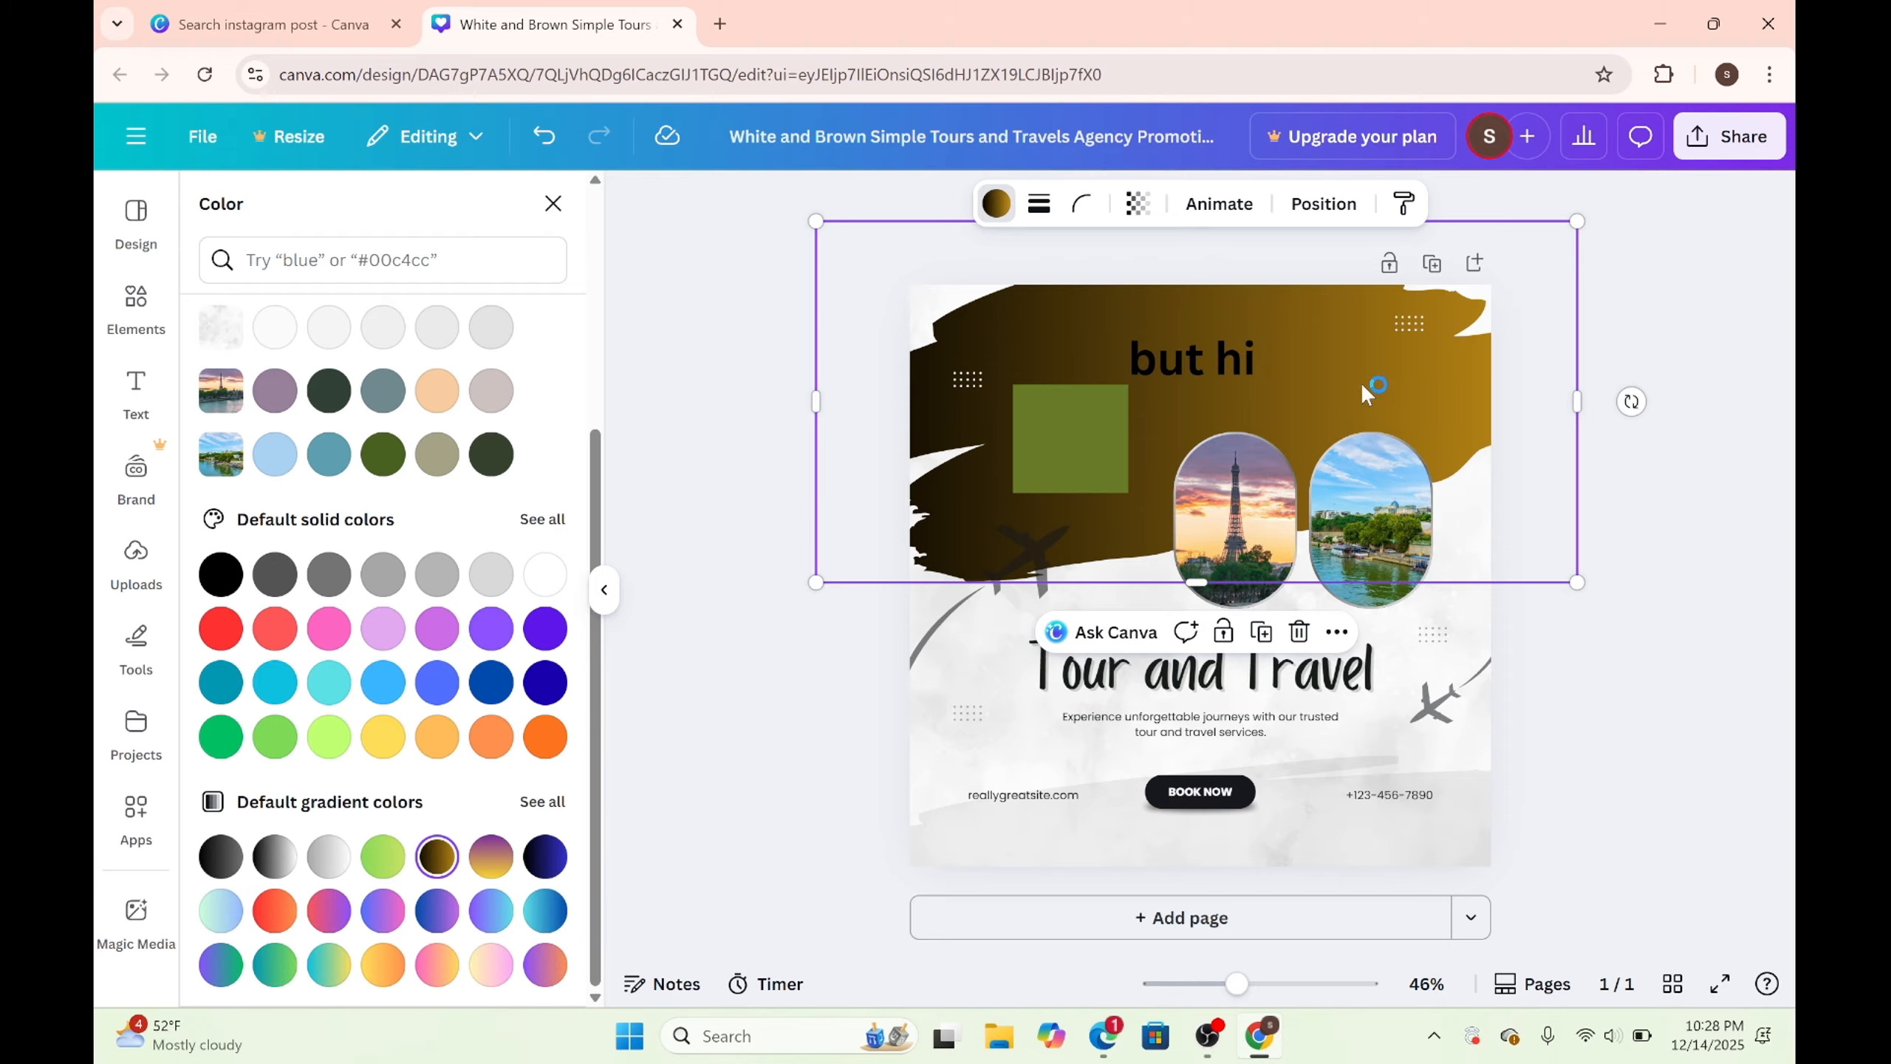
# Step: Apply the Blur animation to the gradient brush-stroke frame and set it to appear on click
pyautogui.click(1227, 212)
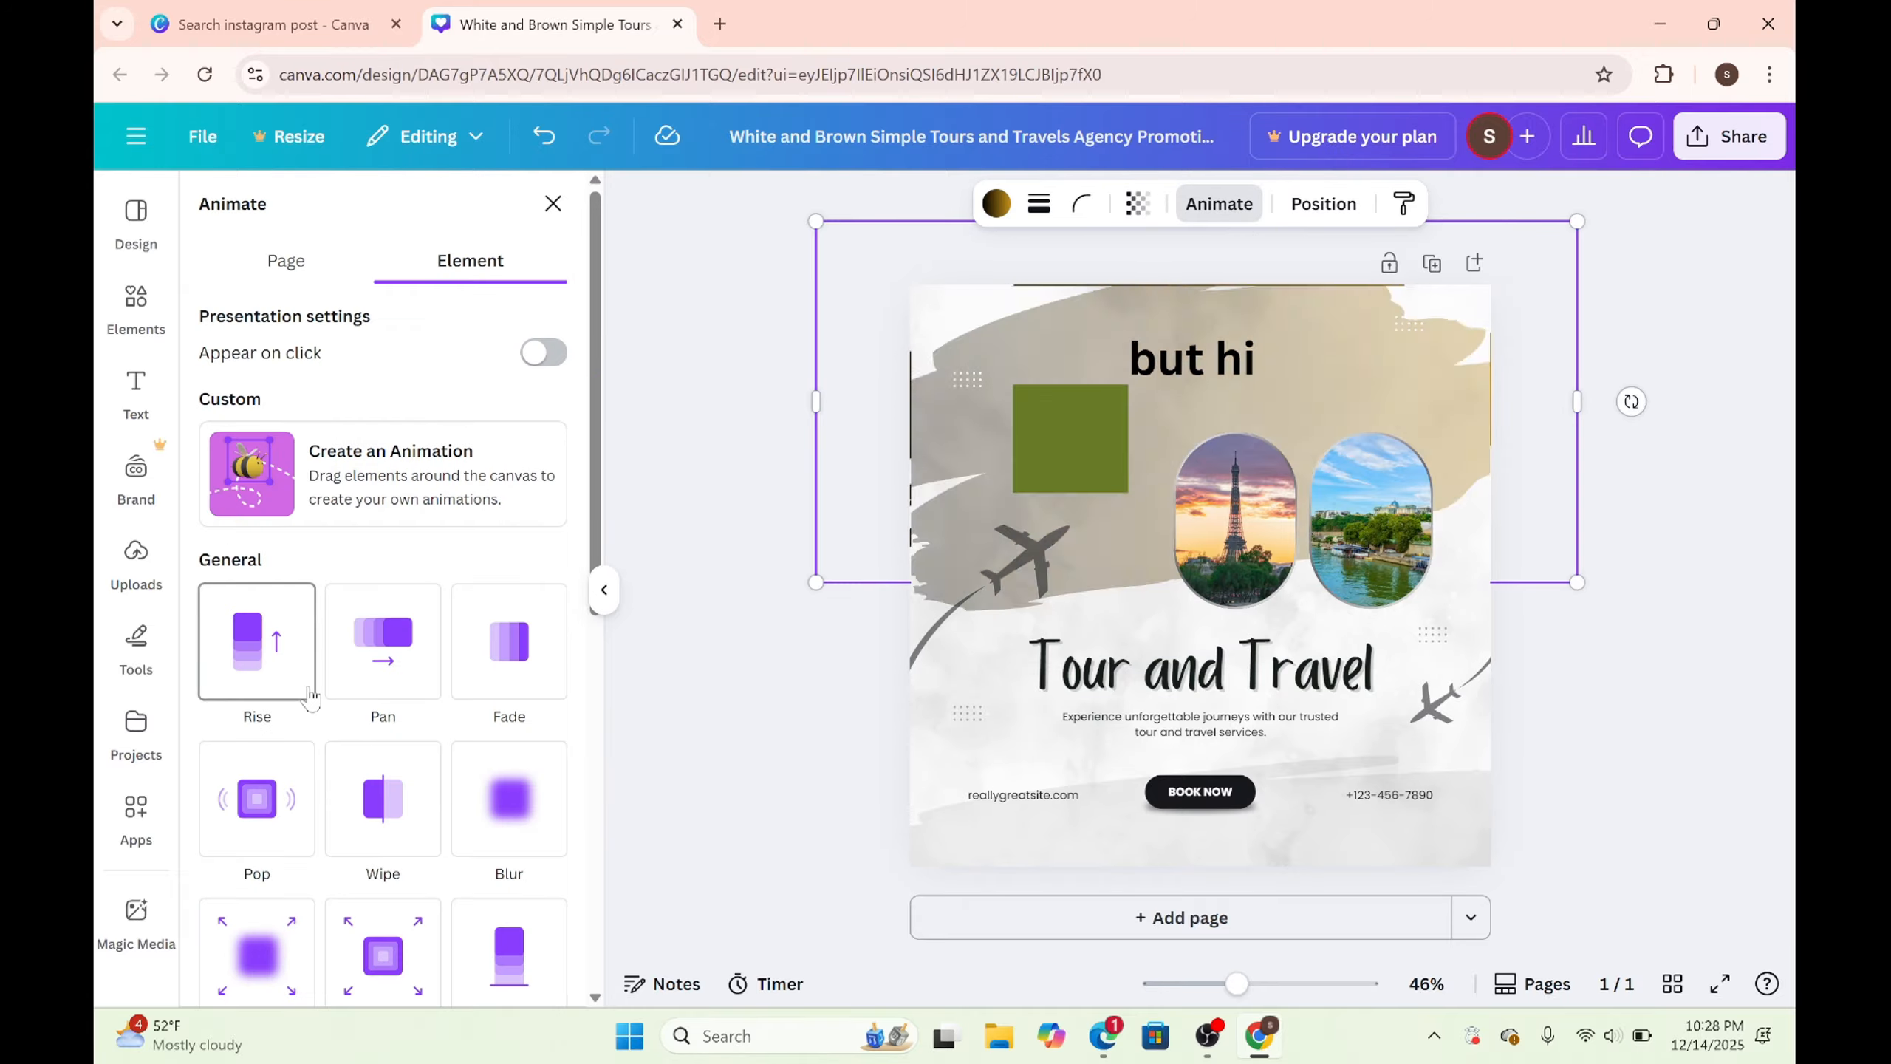
pyautogui.scroll(-1, 308, 693)
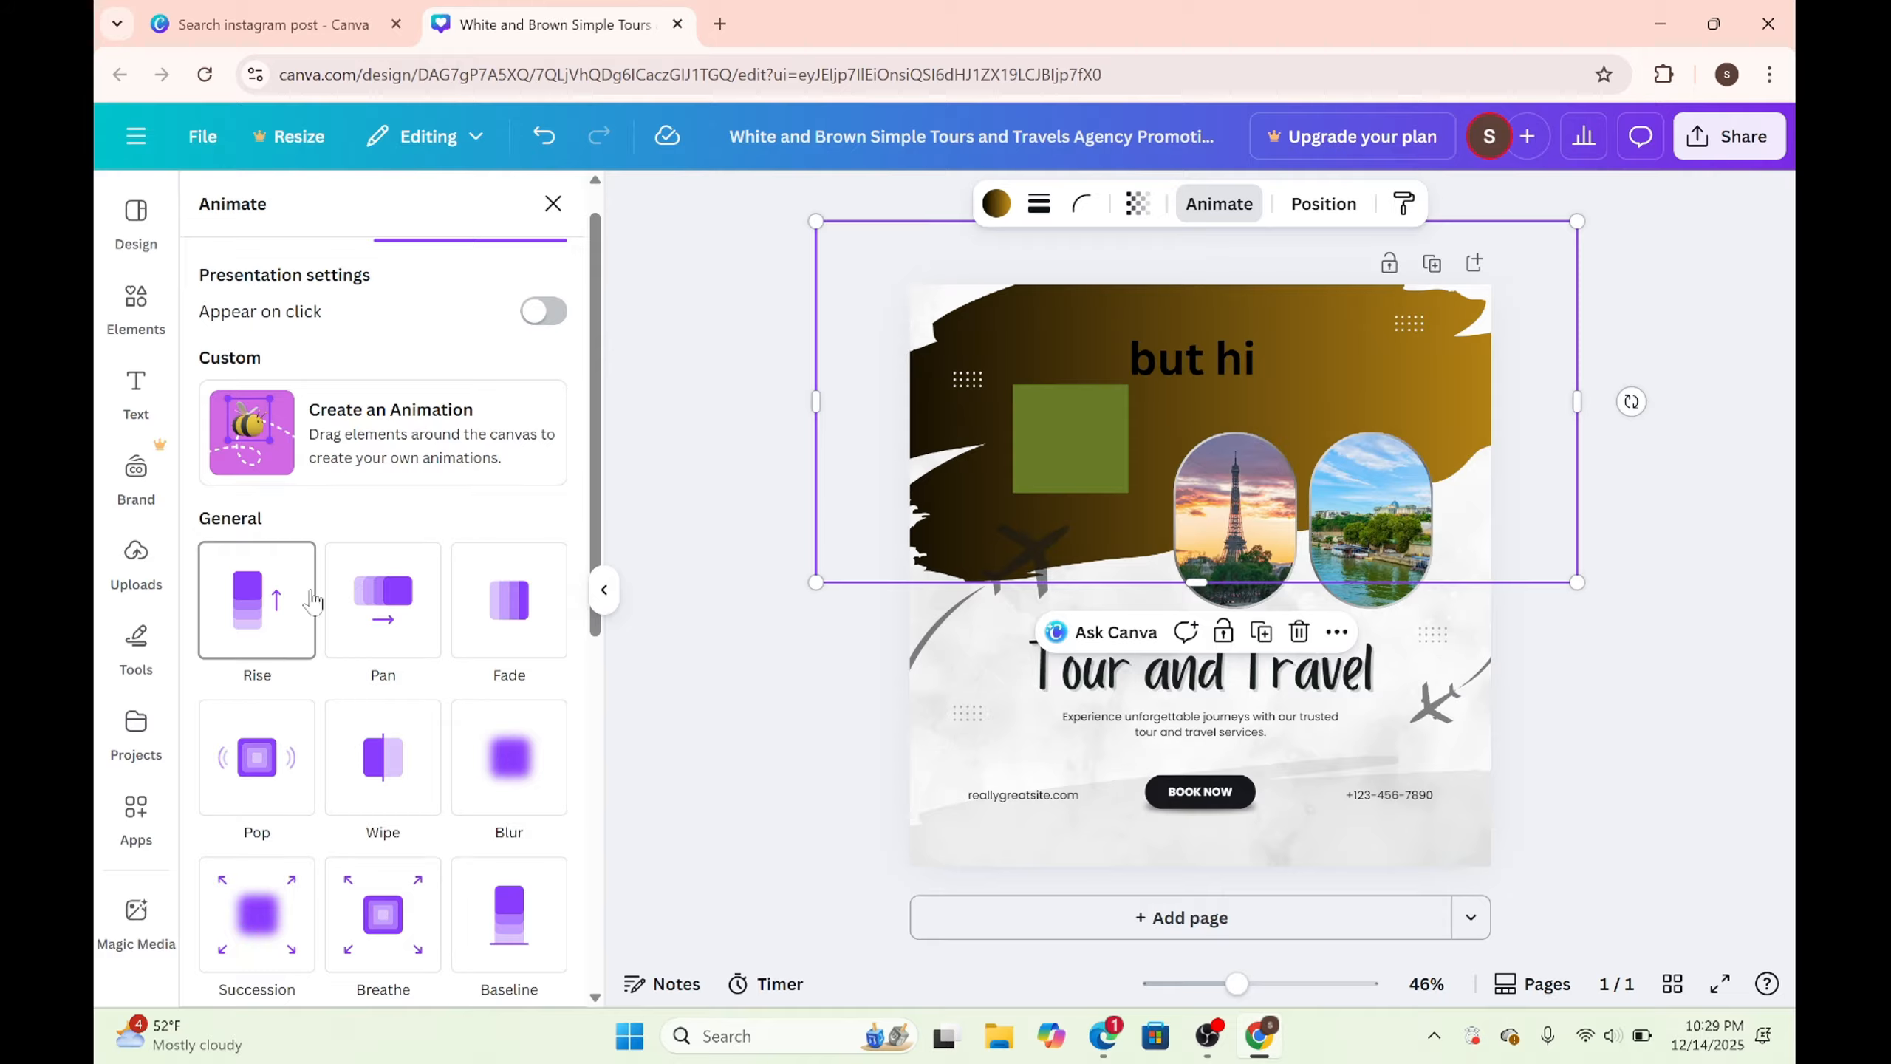
pyautogui.click(489, 732)
pyautogui.scroll(1, 536, 461)
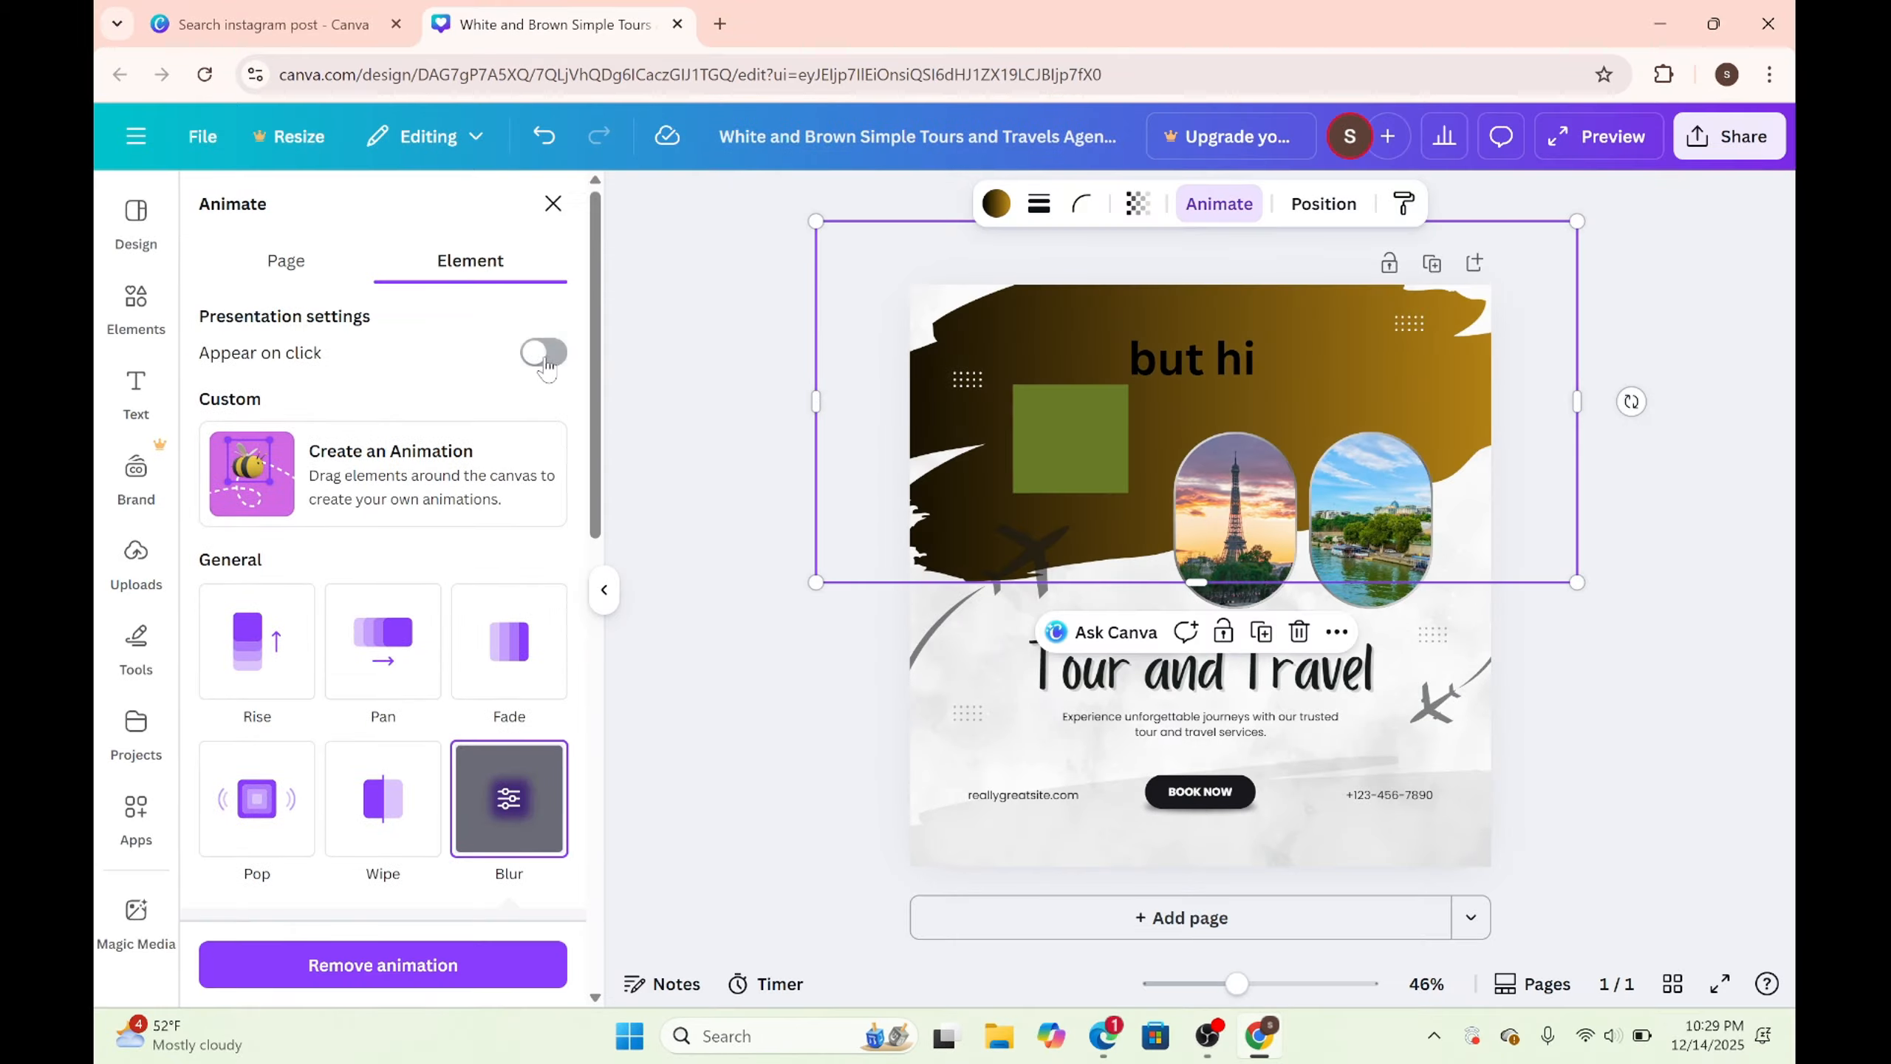
pyautogui.click(544, 354)
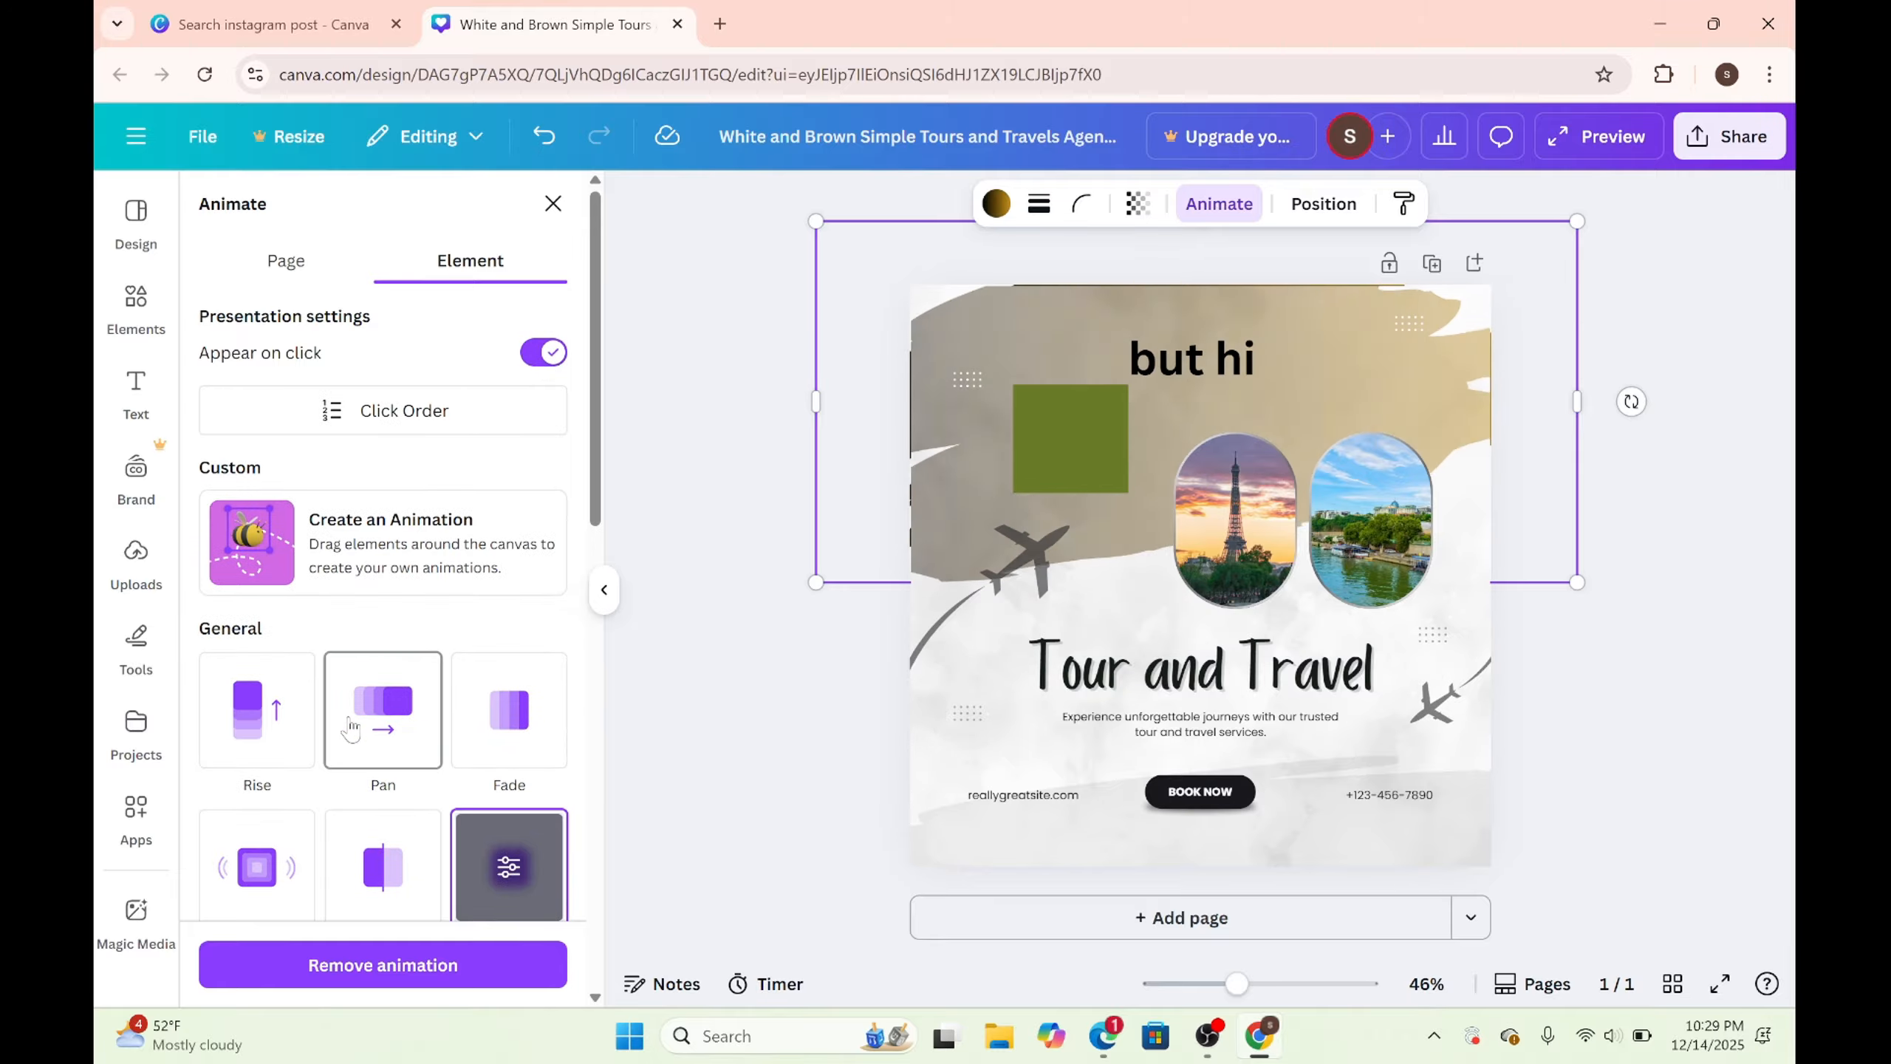
pyautogui.scroll(-1, 473, 436)
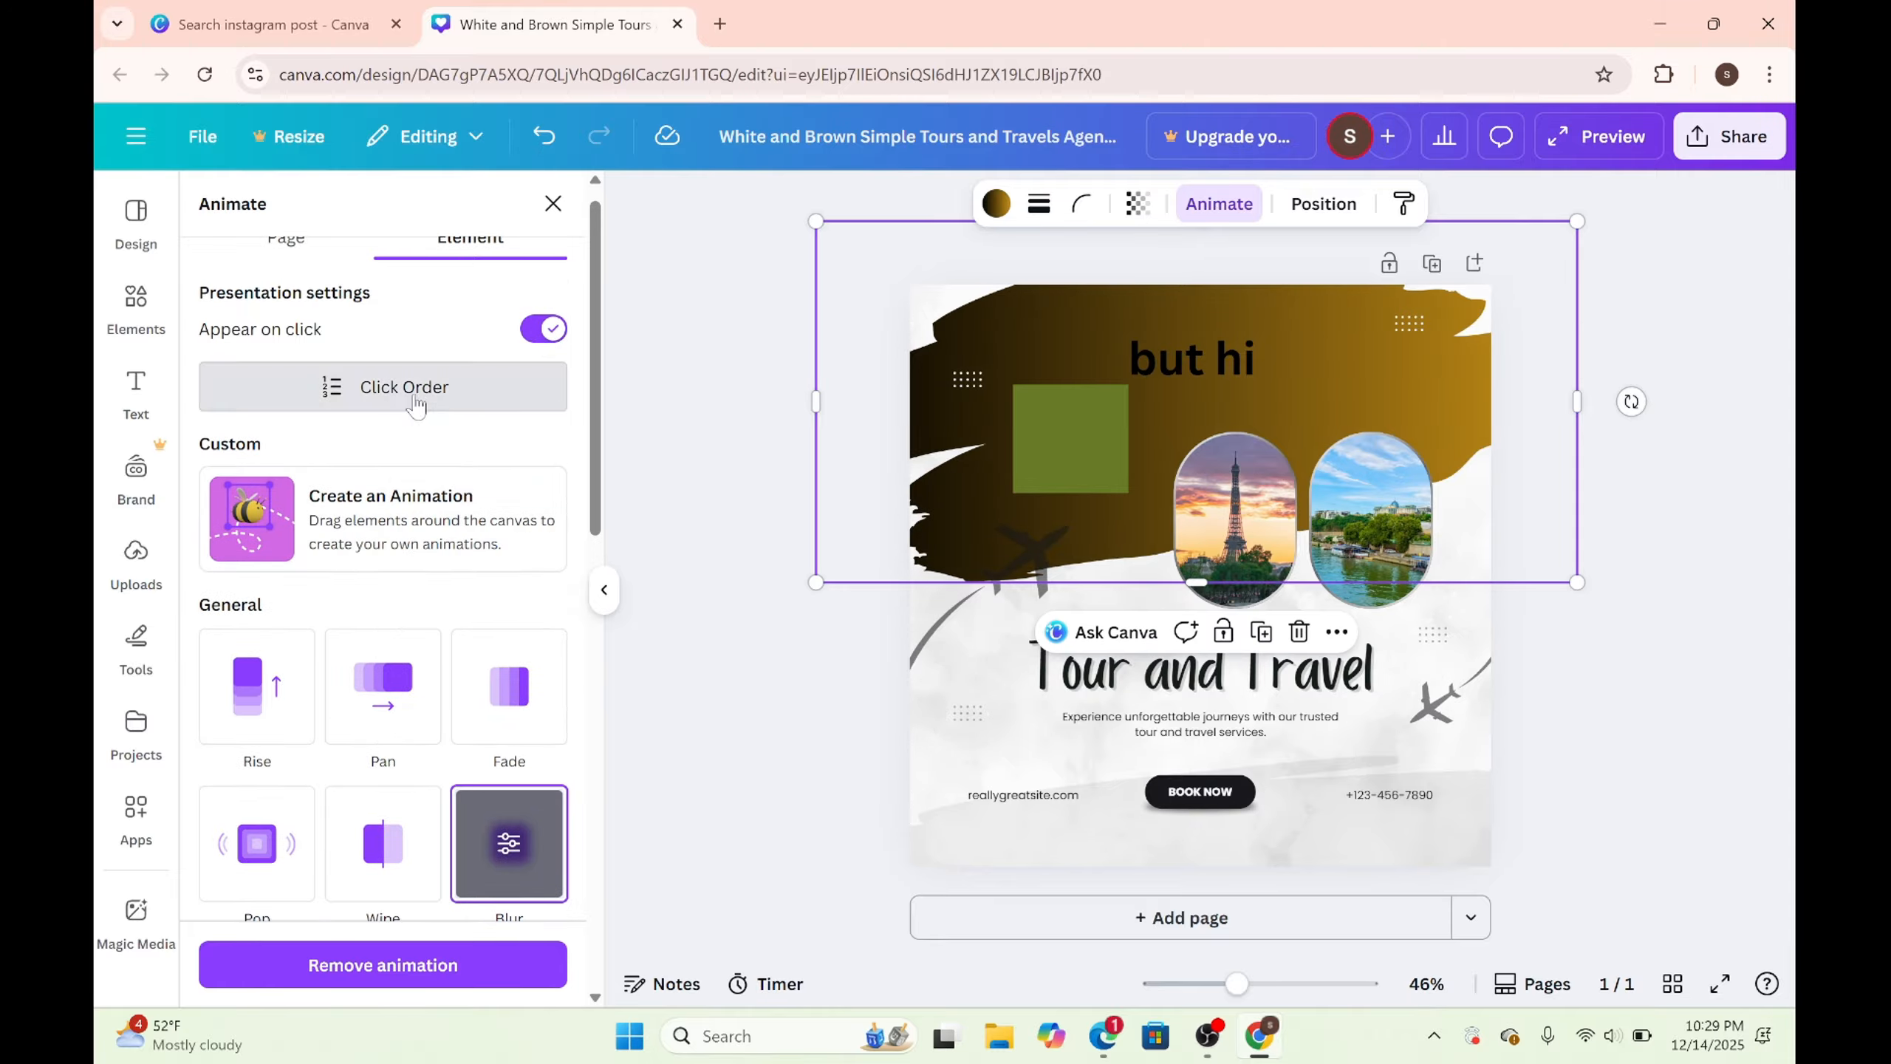
pyautogui.scroll(-3, 466, 644)
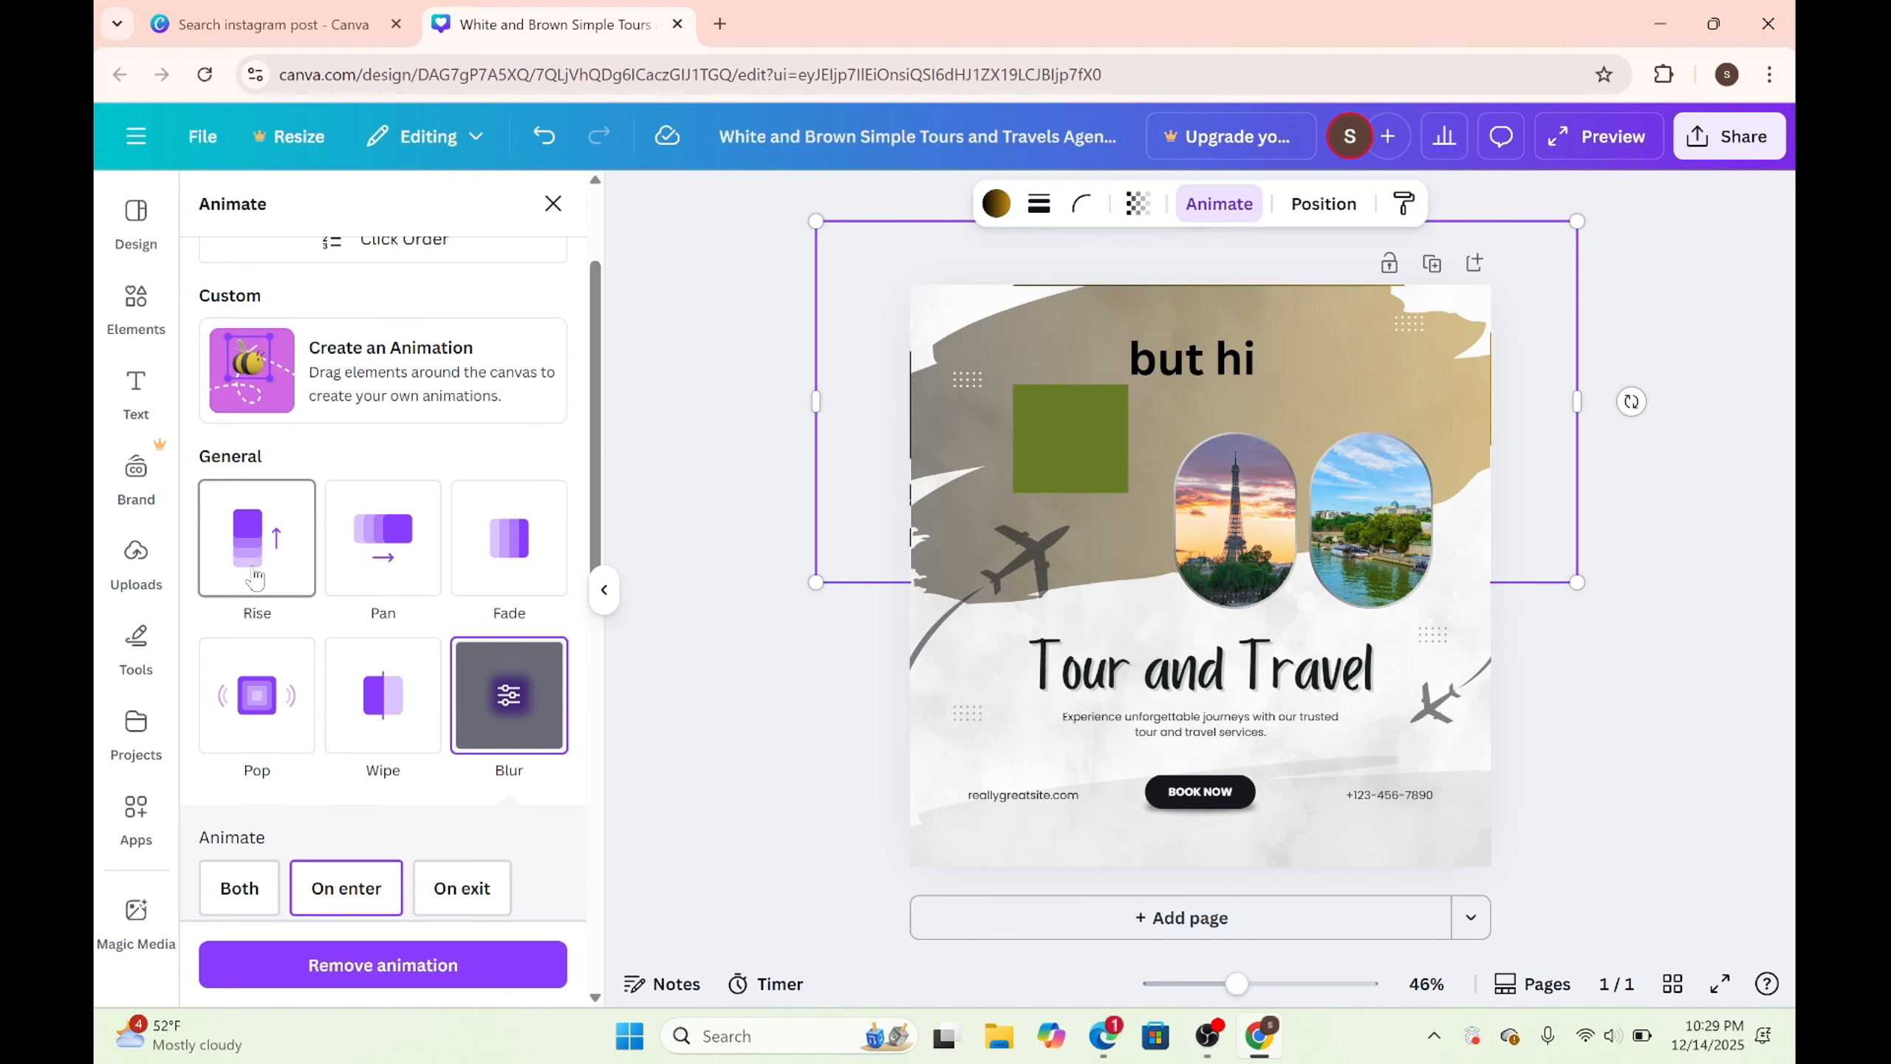
pyautogui.scroll(-1, 320, 551)
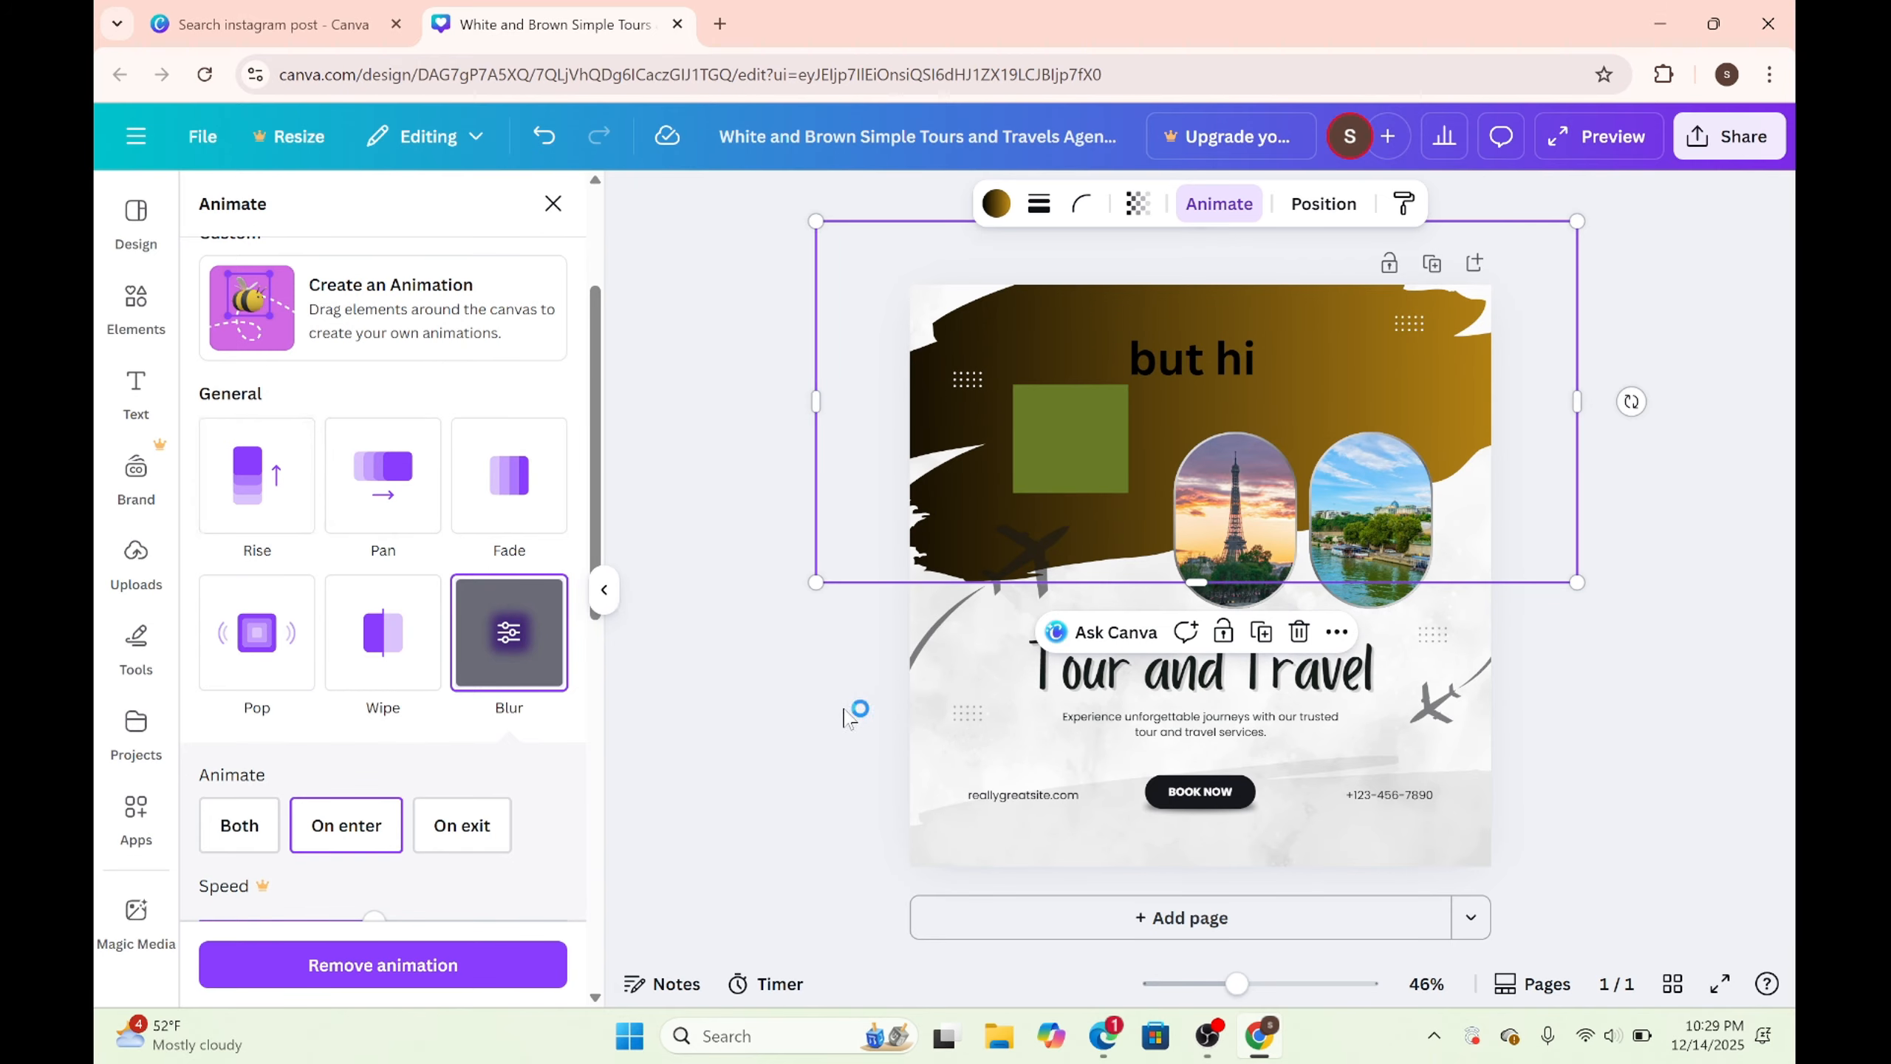
pyautogui.click(1109, 612)
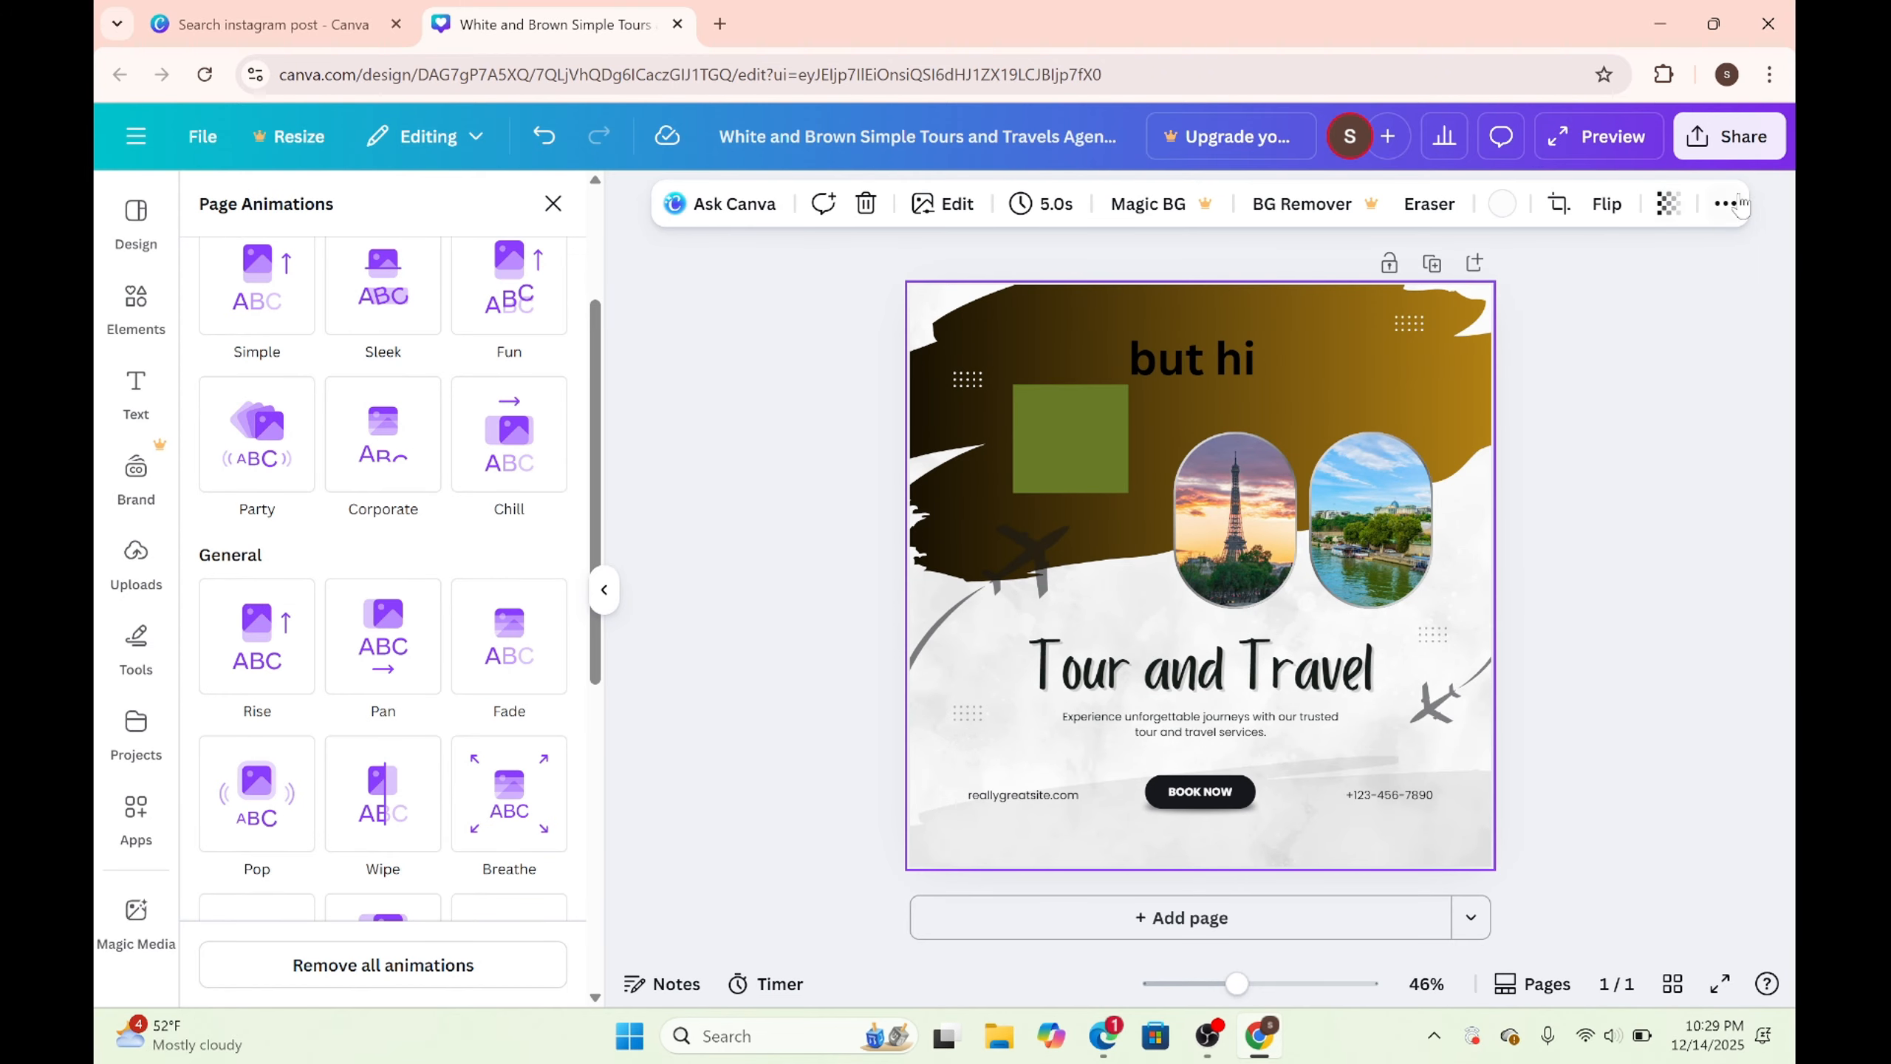
# Step: Download the design as an MP4 video at the original 1,080 × 1,080 px size
pyautogui.click(1737, 149)
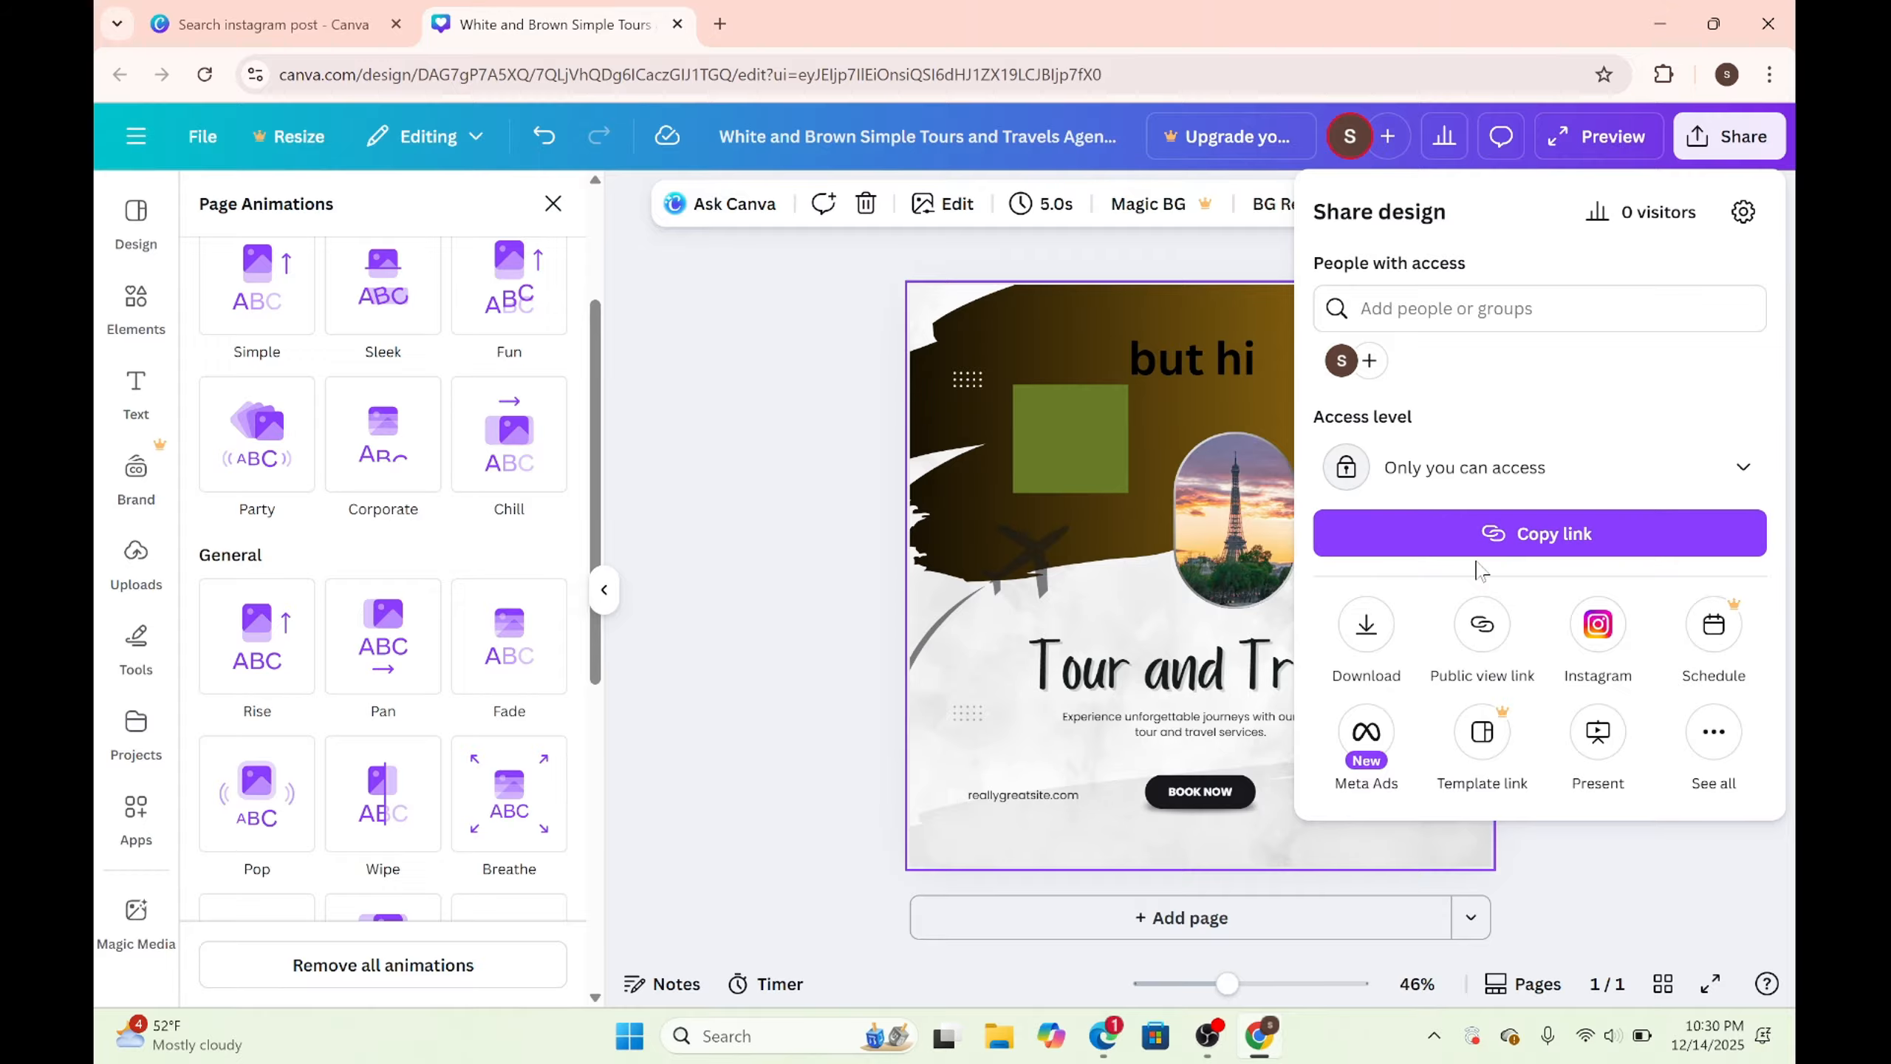
pyautogui.click(1364, 631)
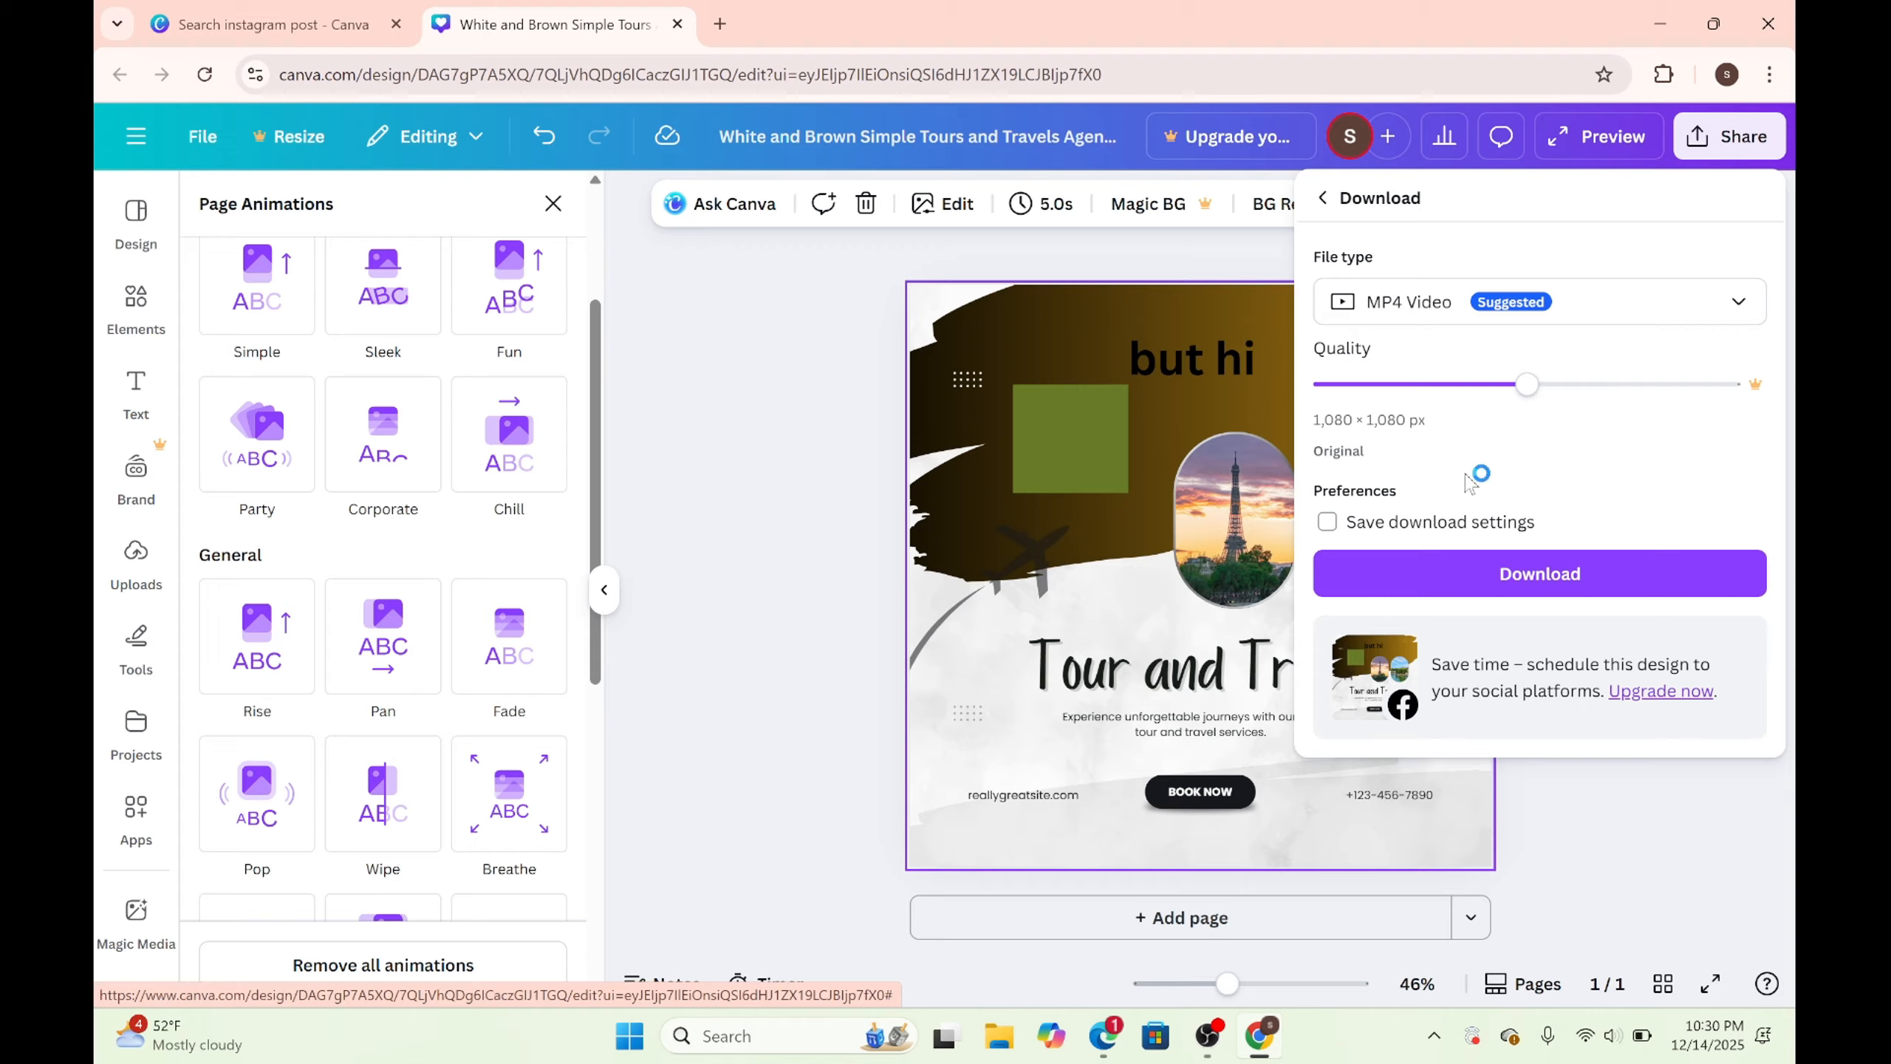
pyautogui.click(1479, 572)
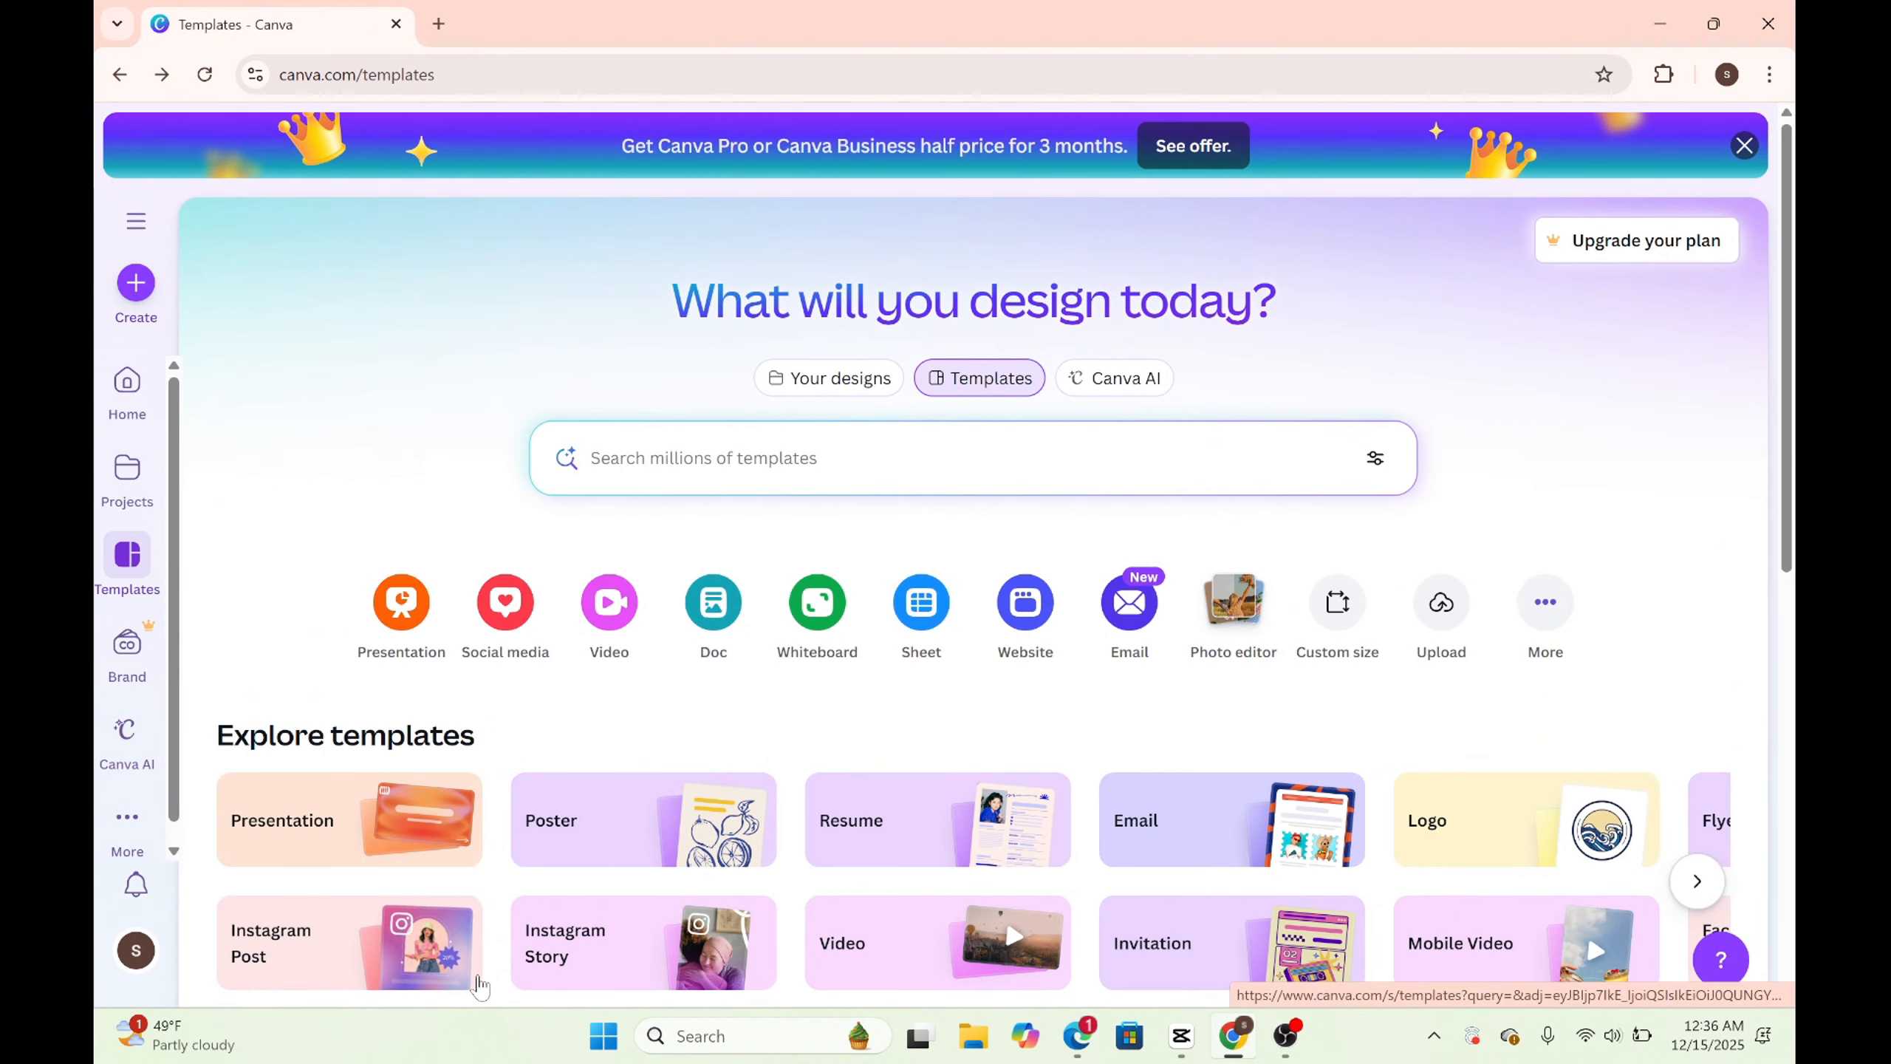
# Step: Switch the account's interface theme to Dark
pyautogui.click(134, 951)
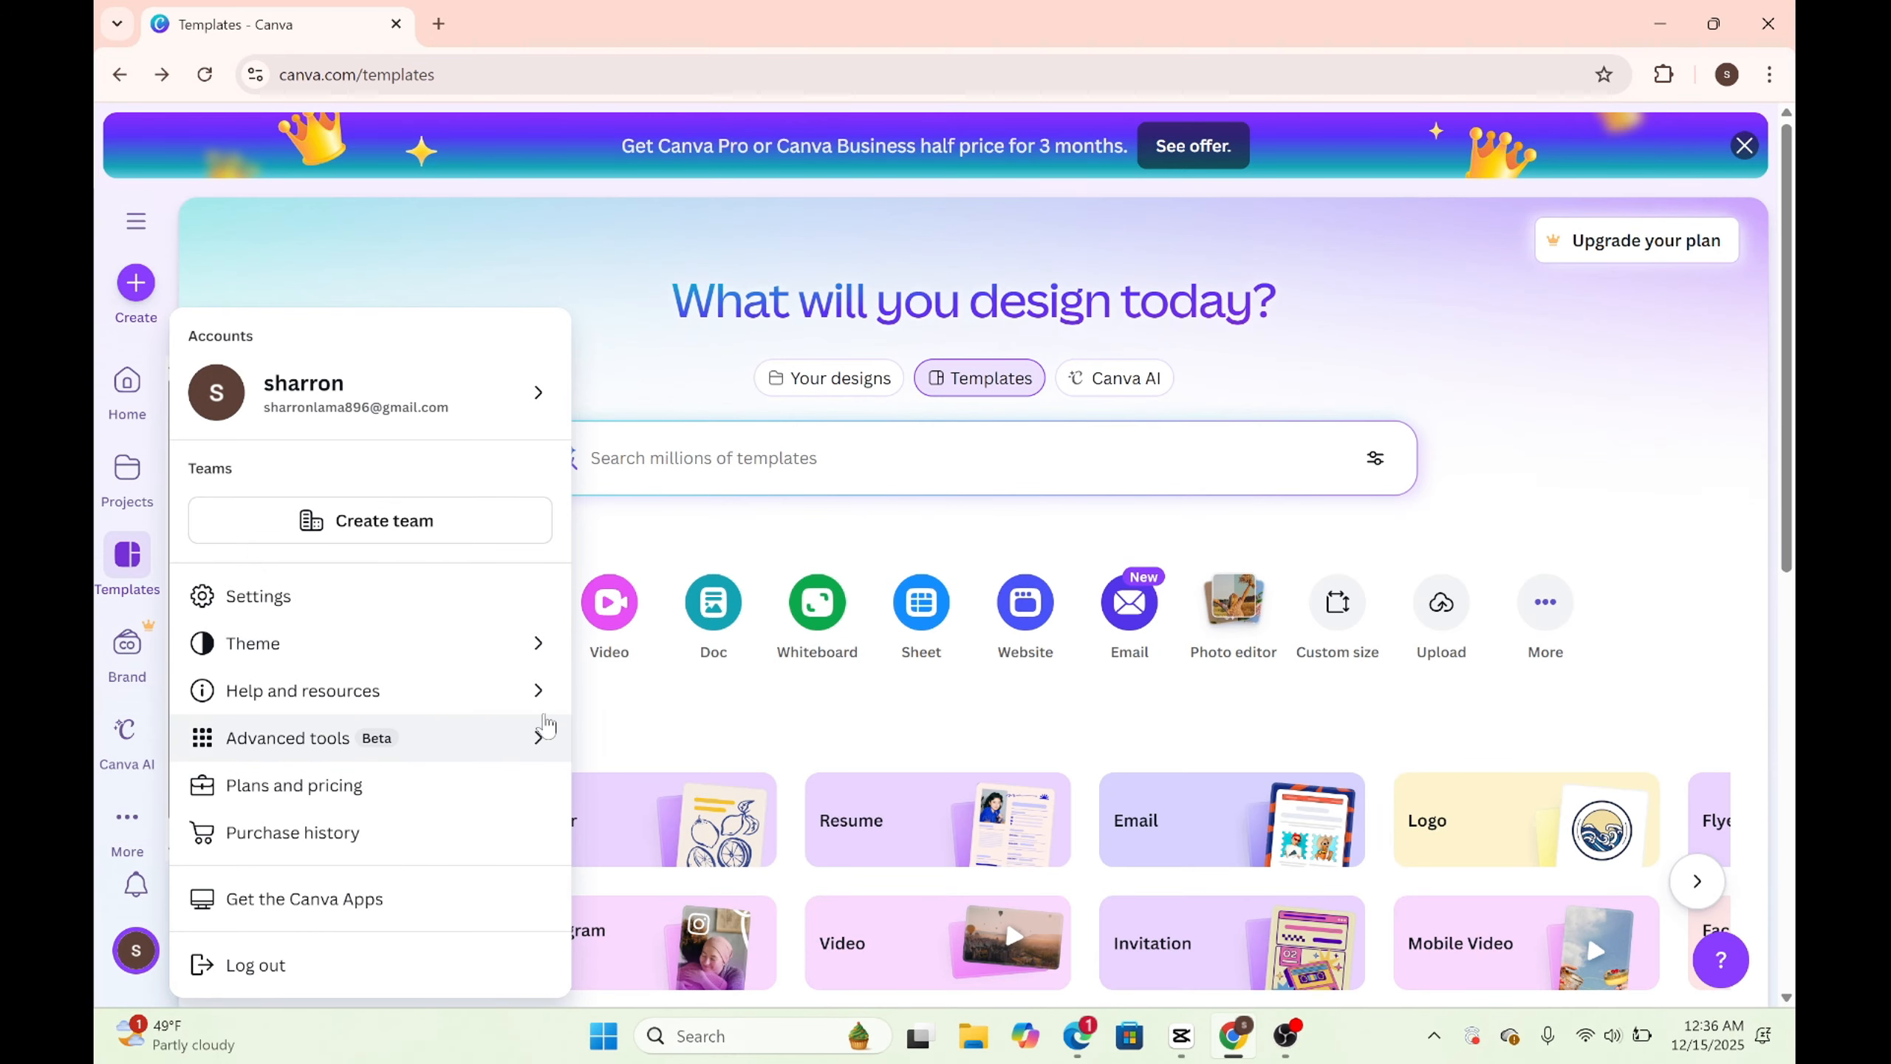
pyautogui.moveTo(469, 659)
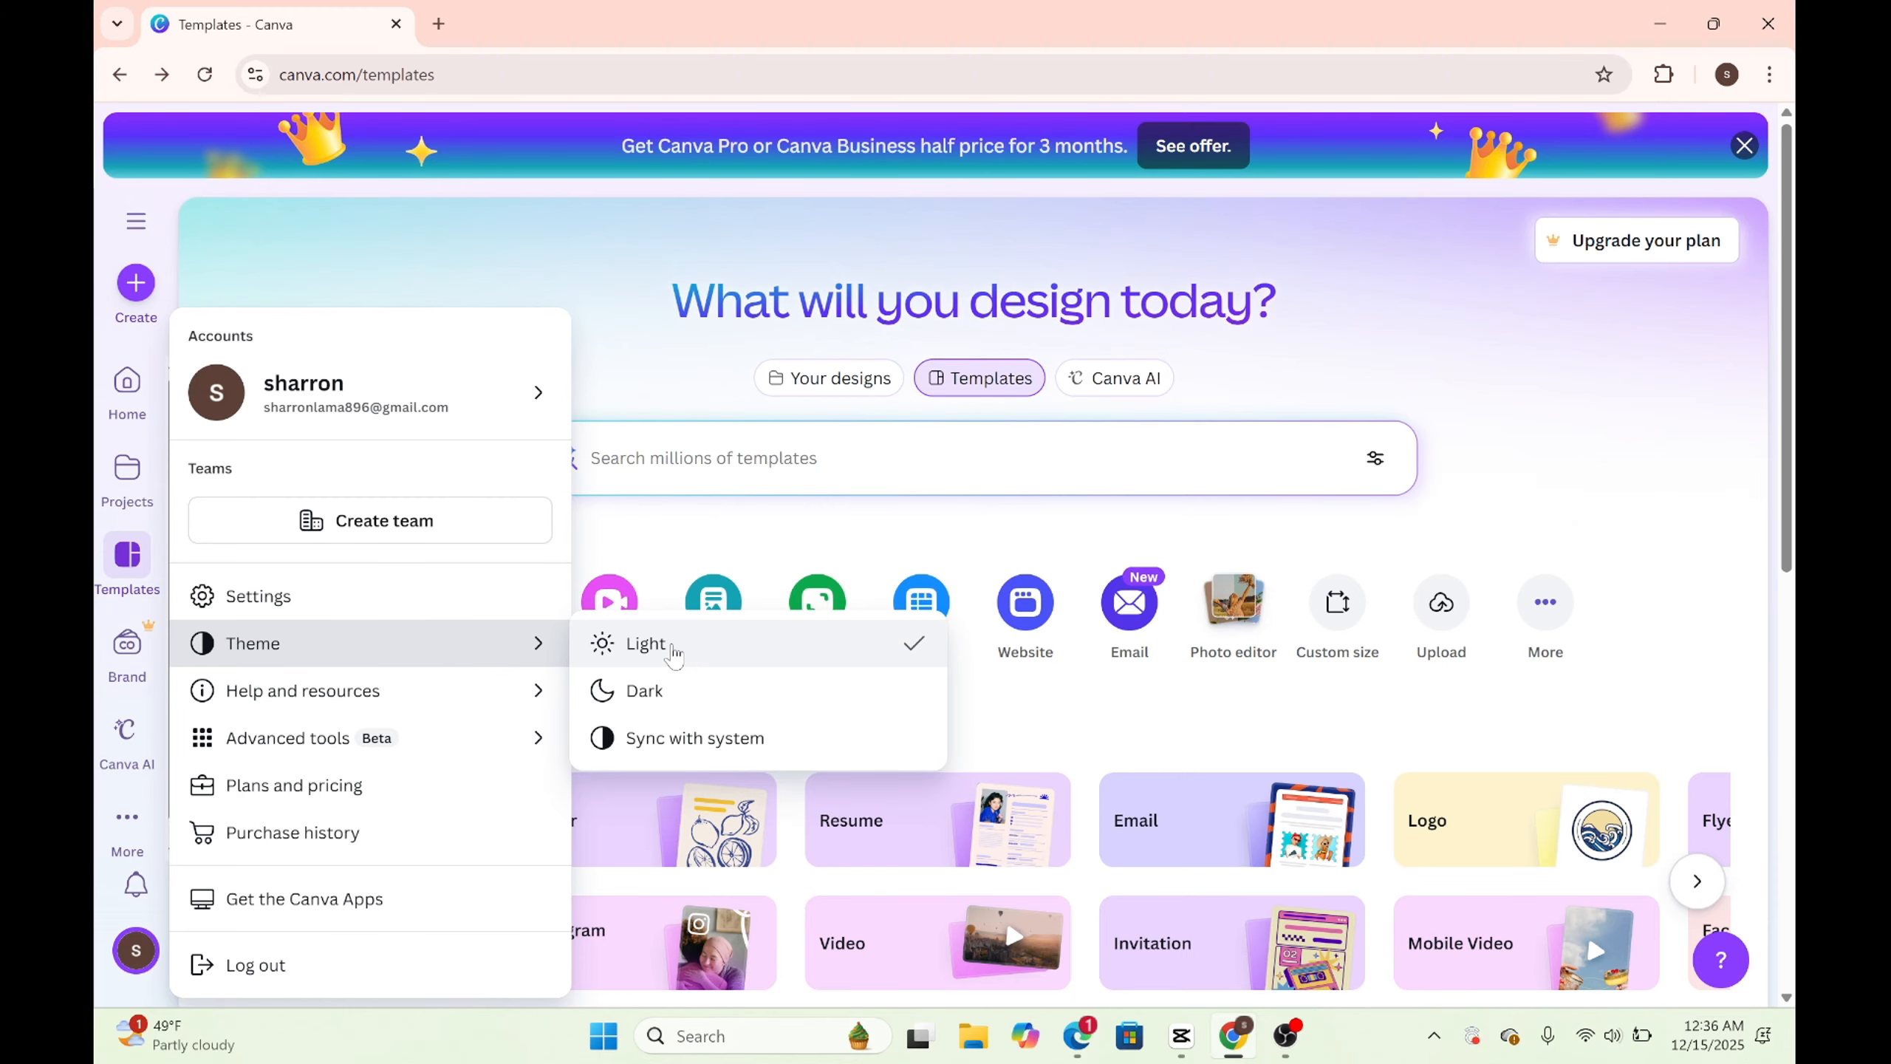
pyautogui.click(707, 687)
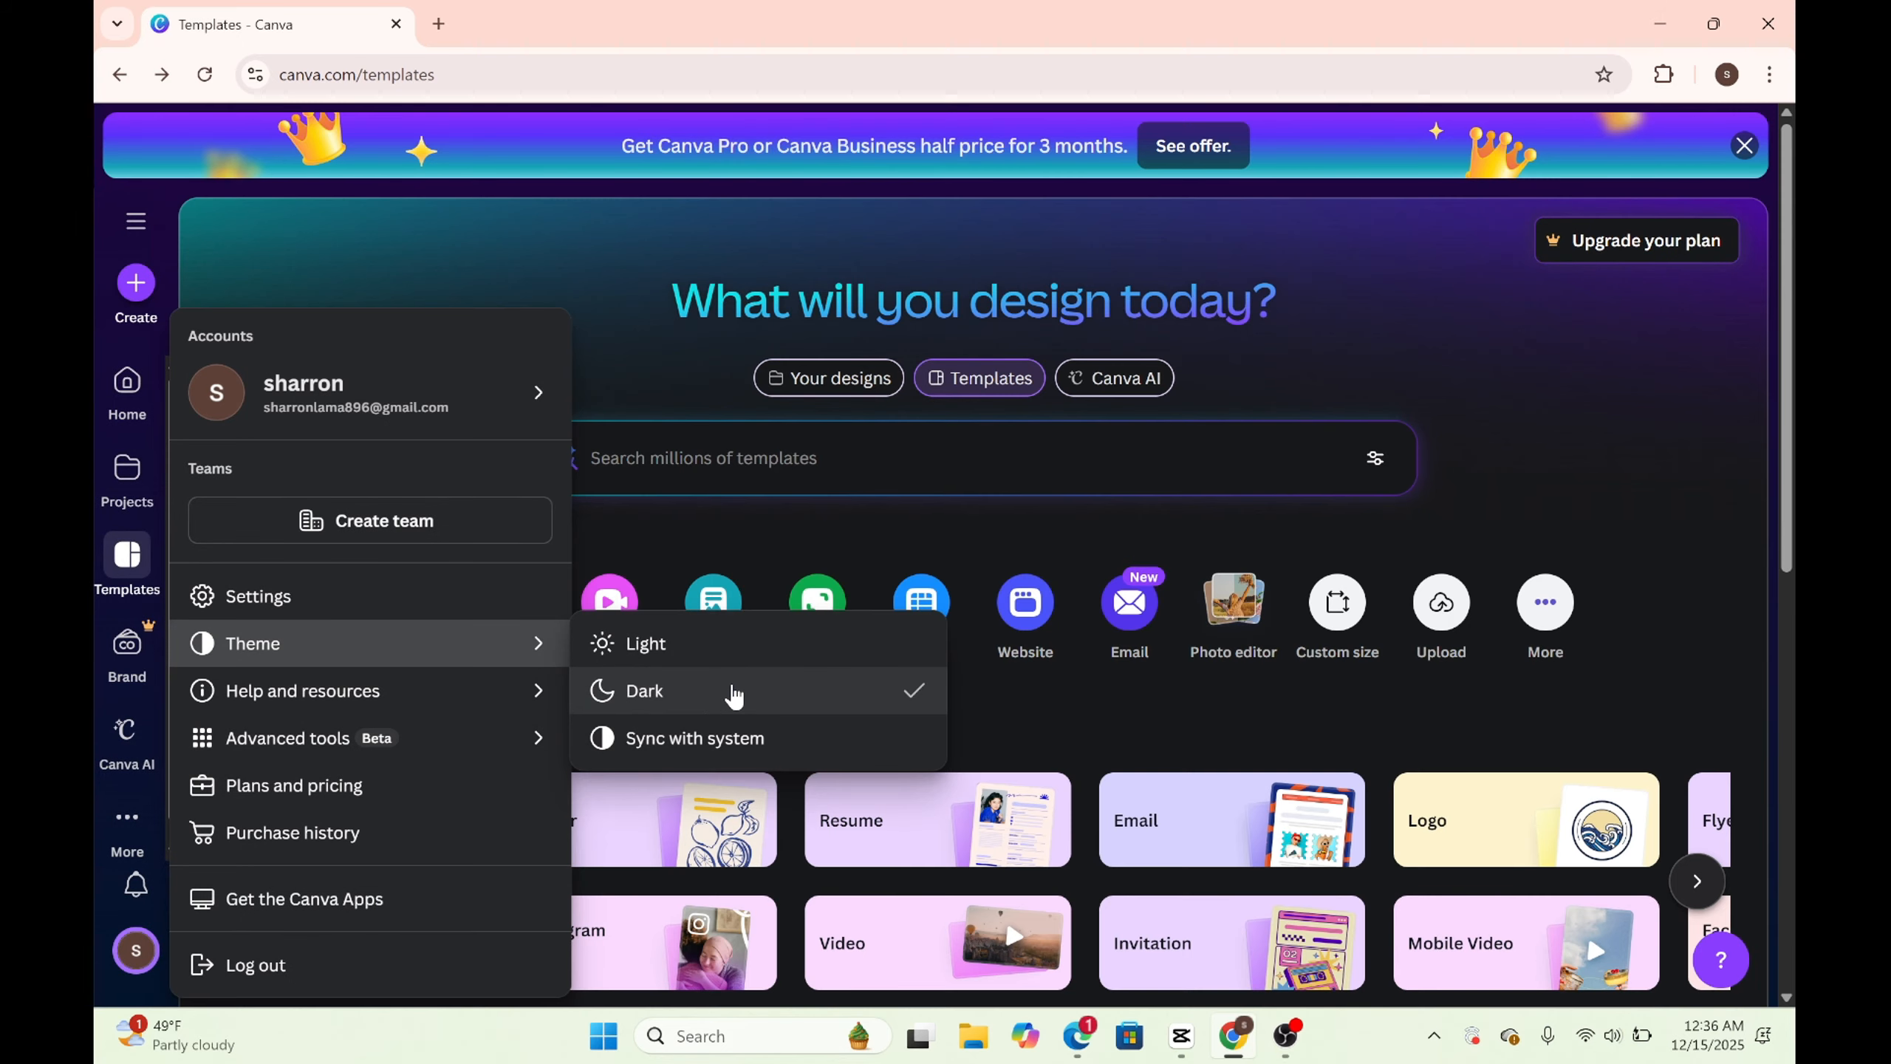
# Step: Replace the profile photo in the account settings with the TikTok logo image "download" from the Downloads folder
pyautogui.click(389, 610)
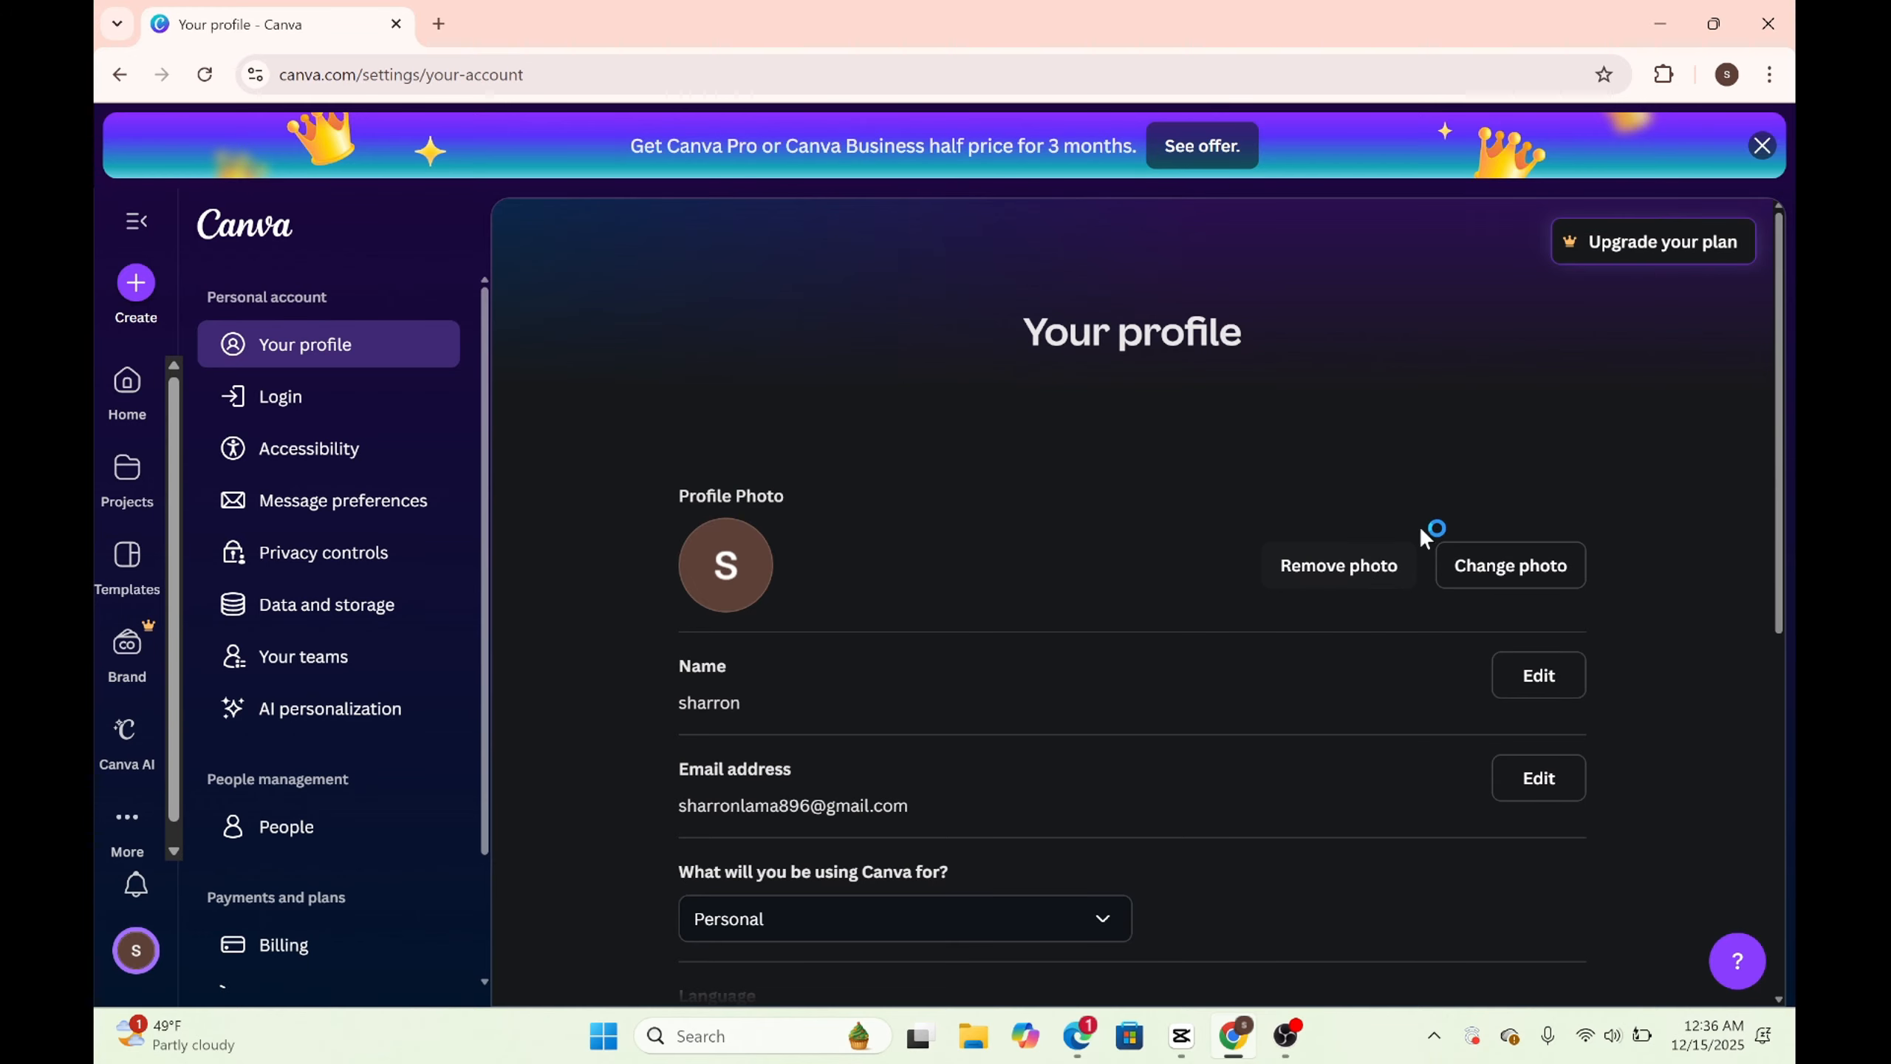
pyautogui.click(1369, 573)
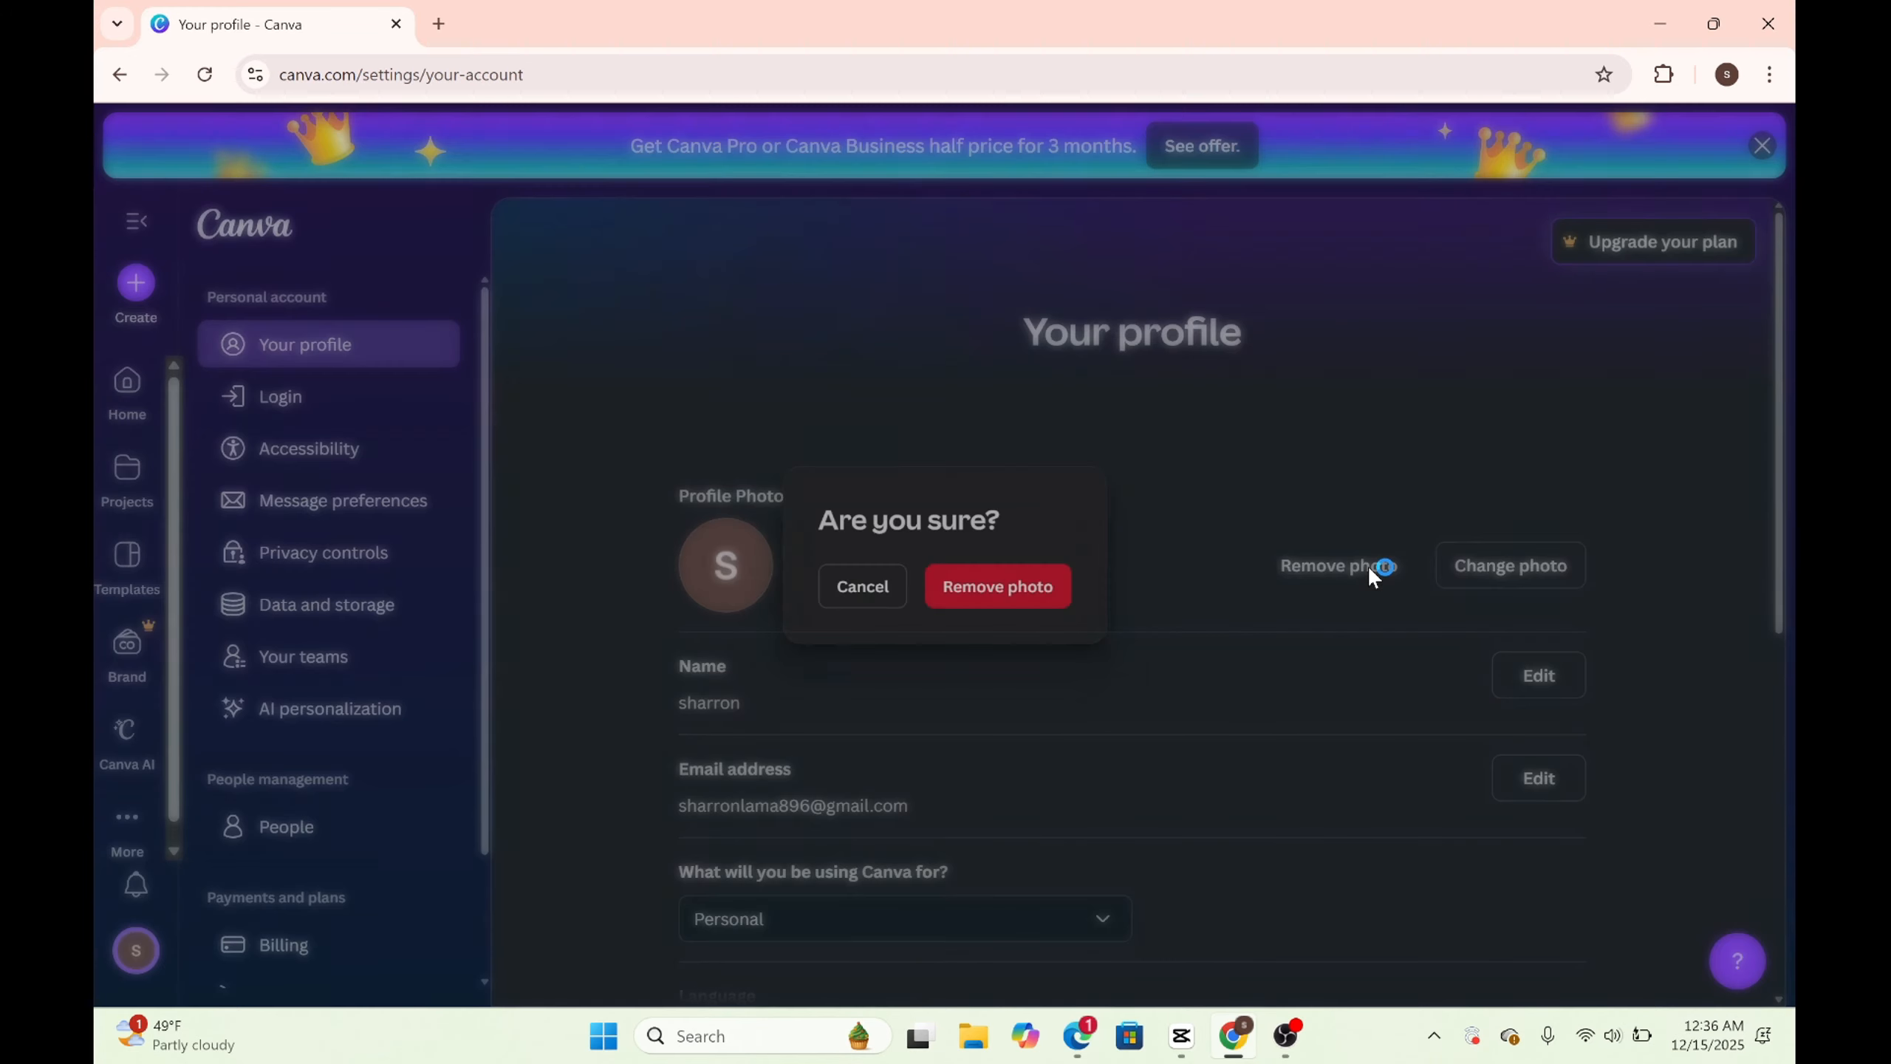
pyautogui.click(1025, 600)
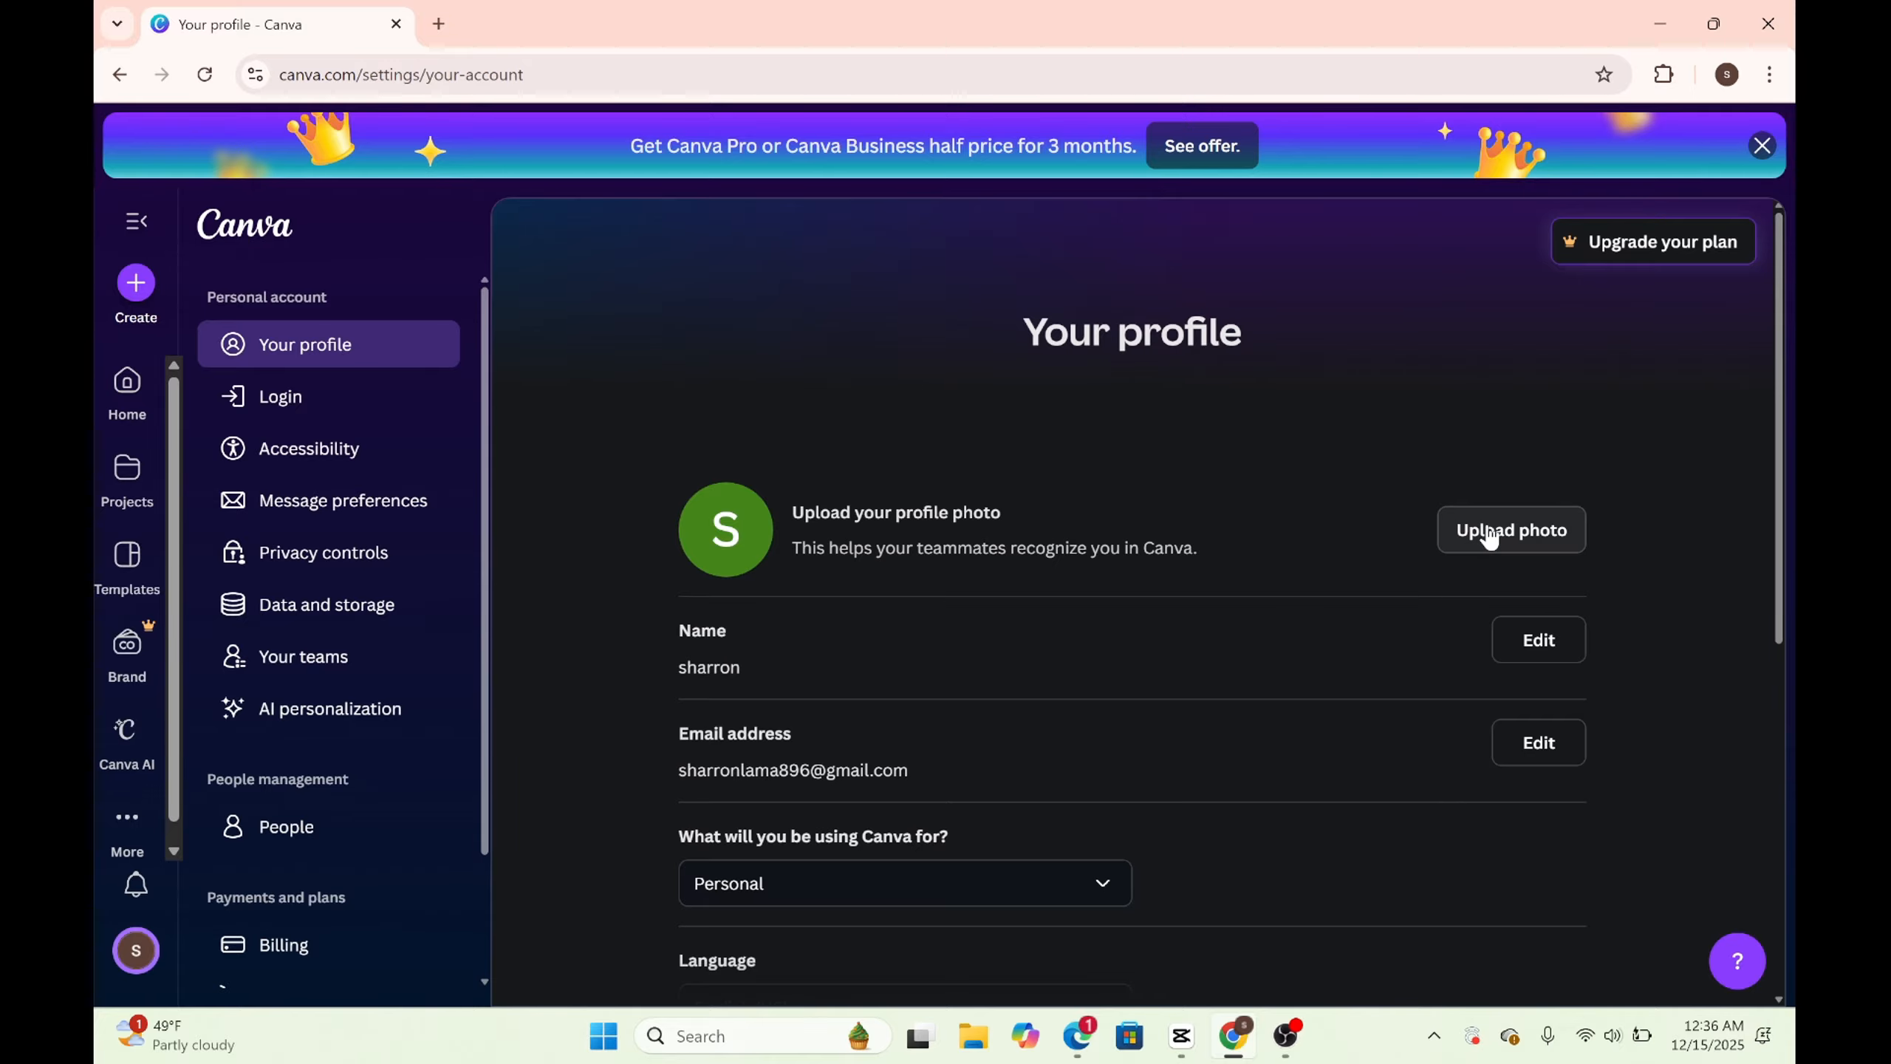
pyautogui.click(1490, 531)
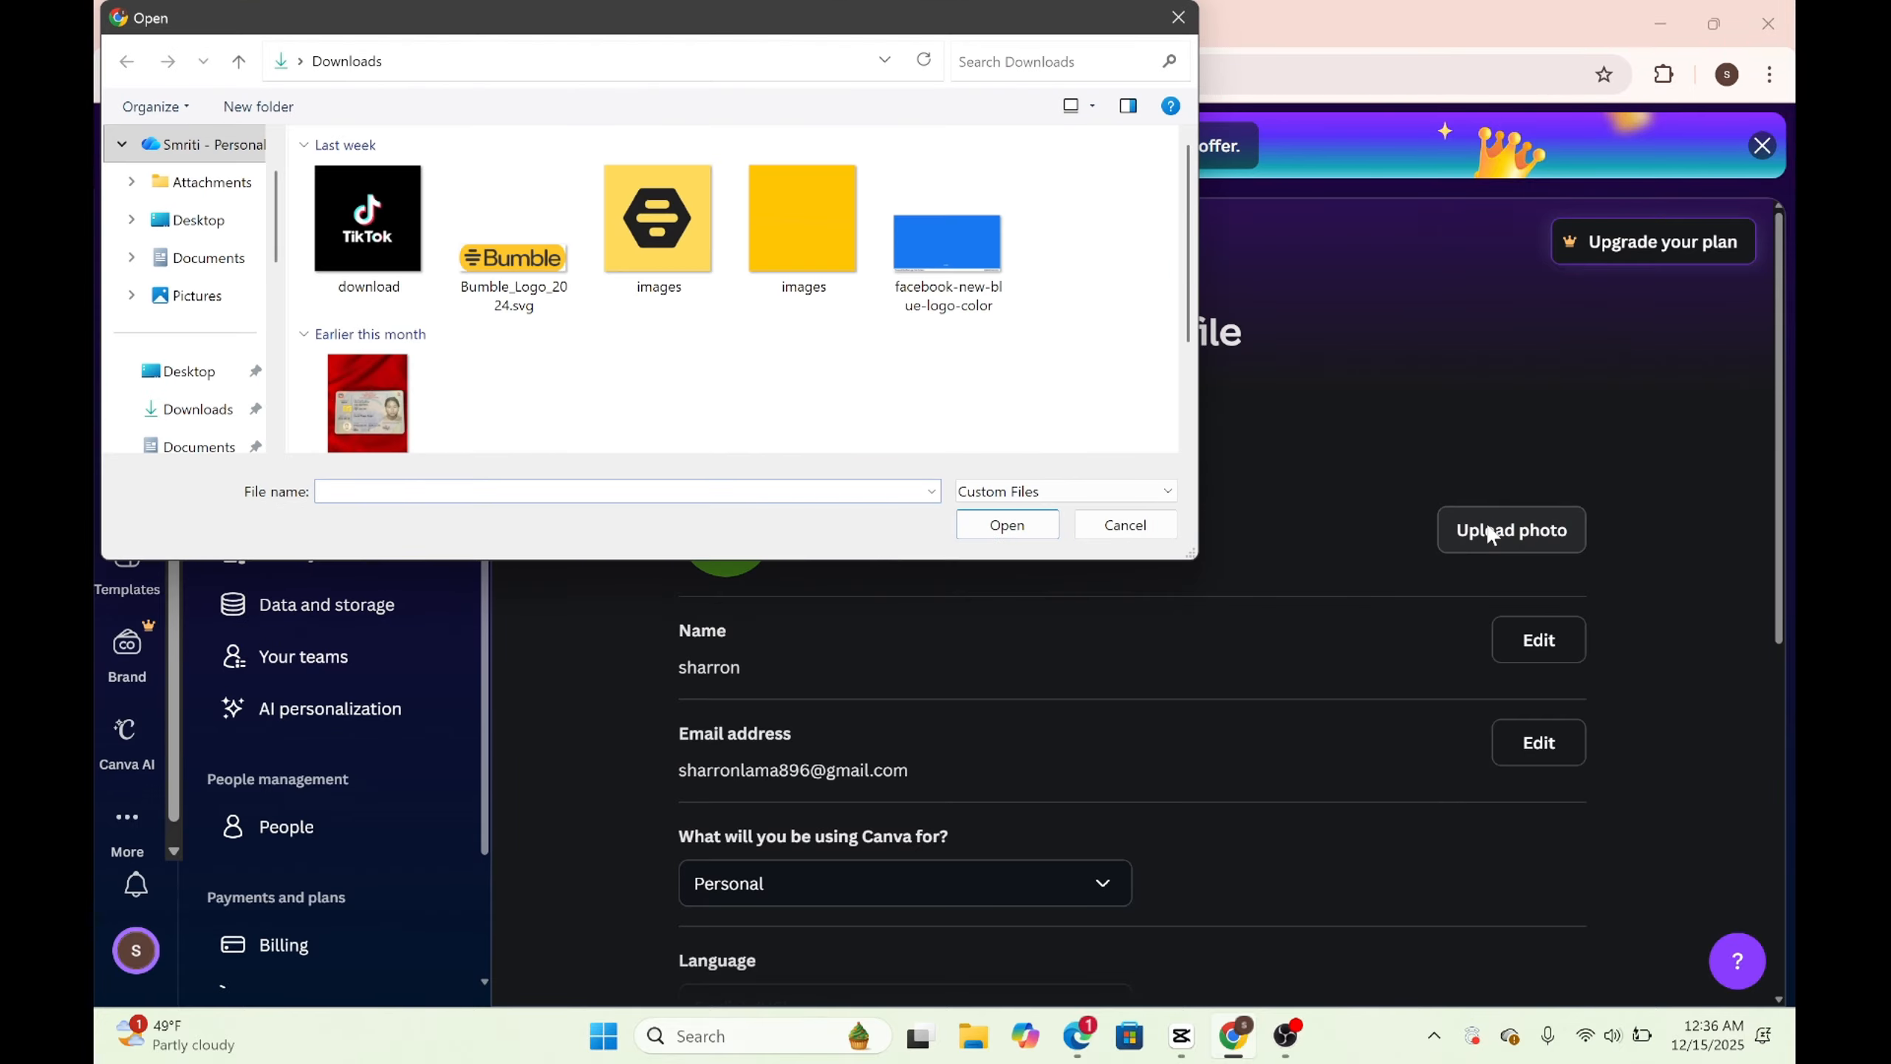
pyautogui.doubleClick(392, 211)
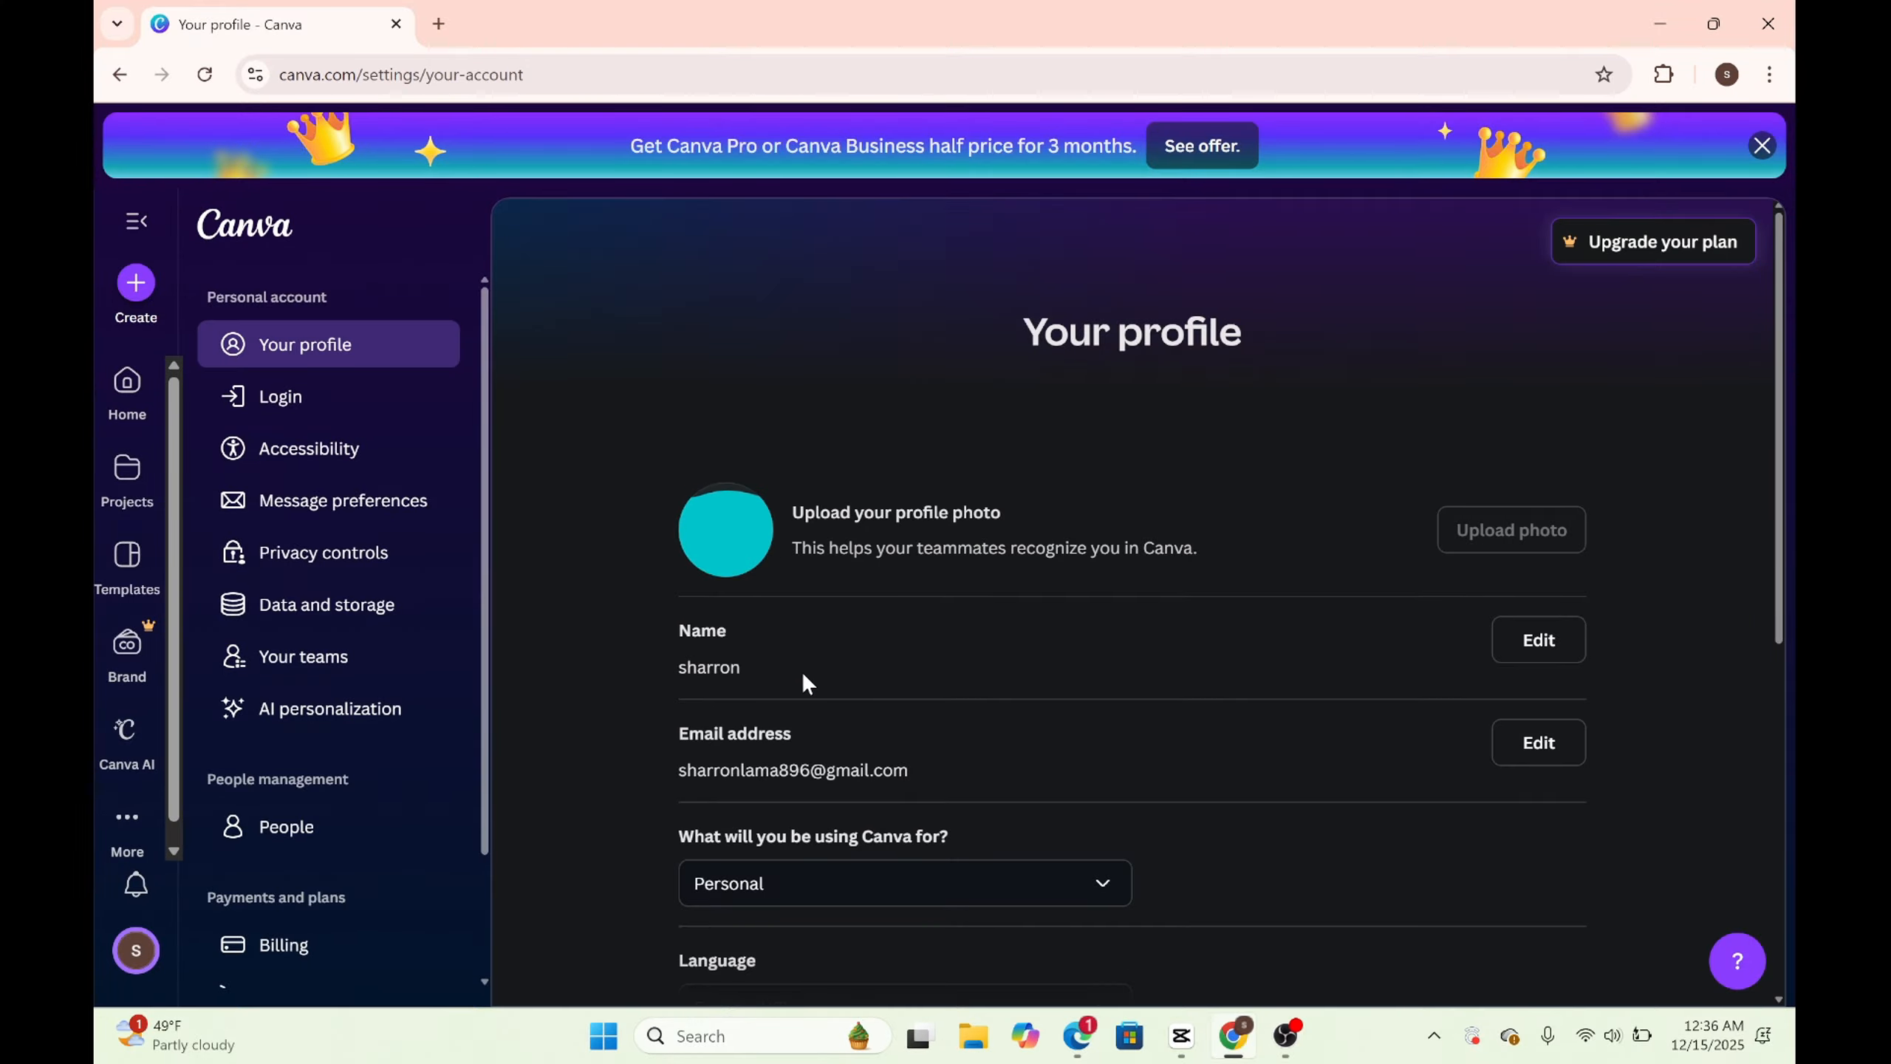
# Step: Add the last name to the profile's name and save the change
pyautogui.click(1549, 656)
pyautogui.write('lama')
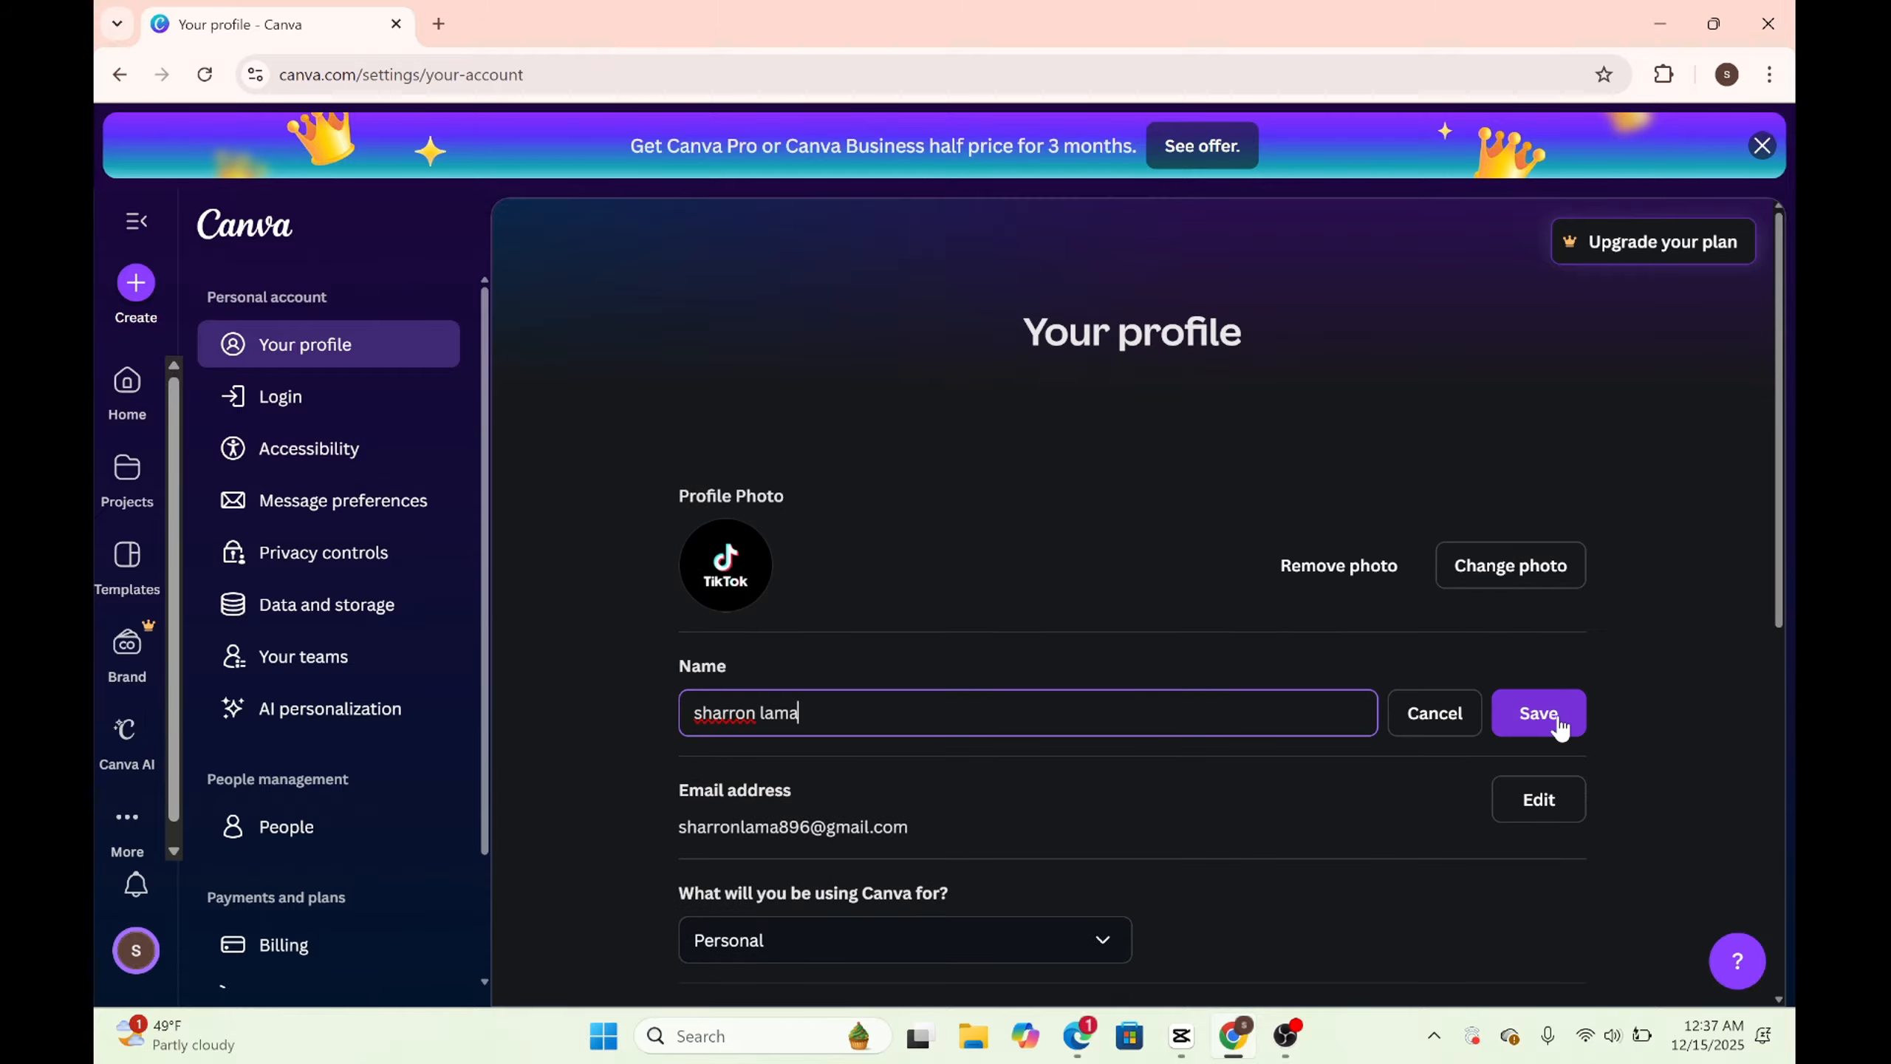
pyautogui.click(1558, 722)
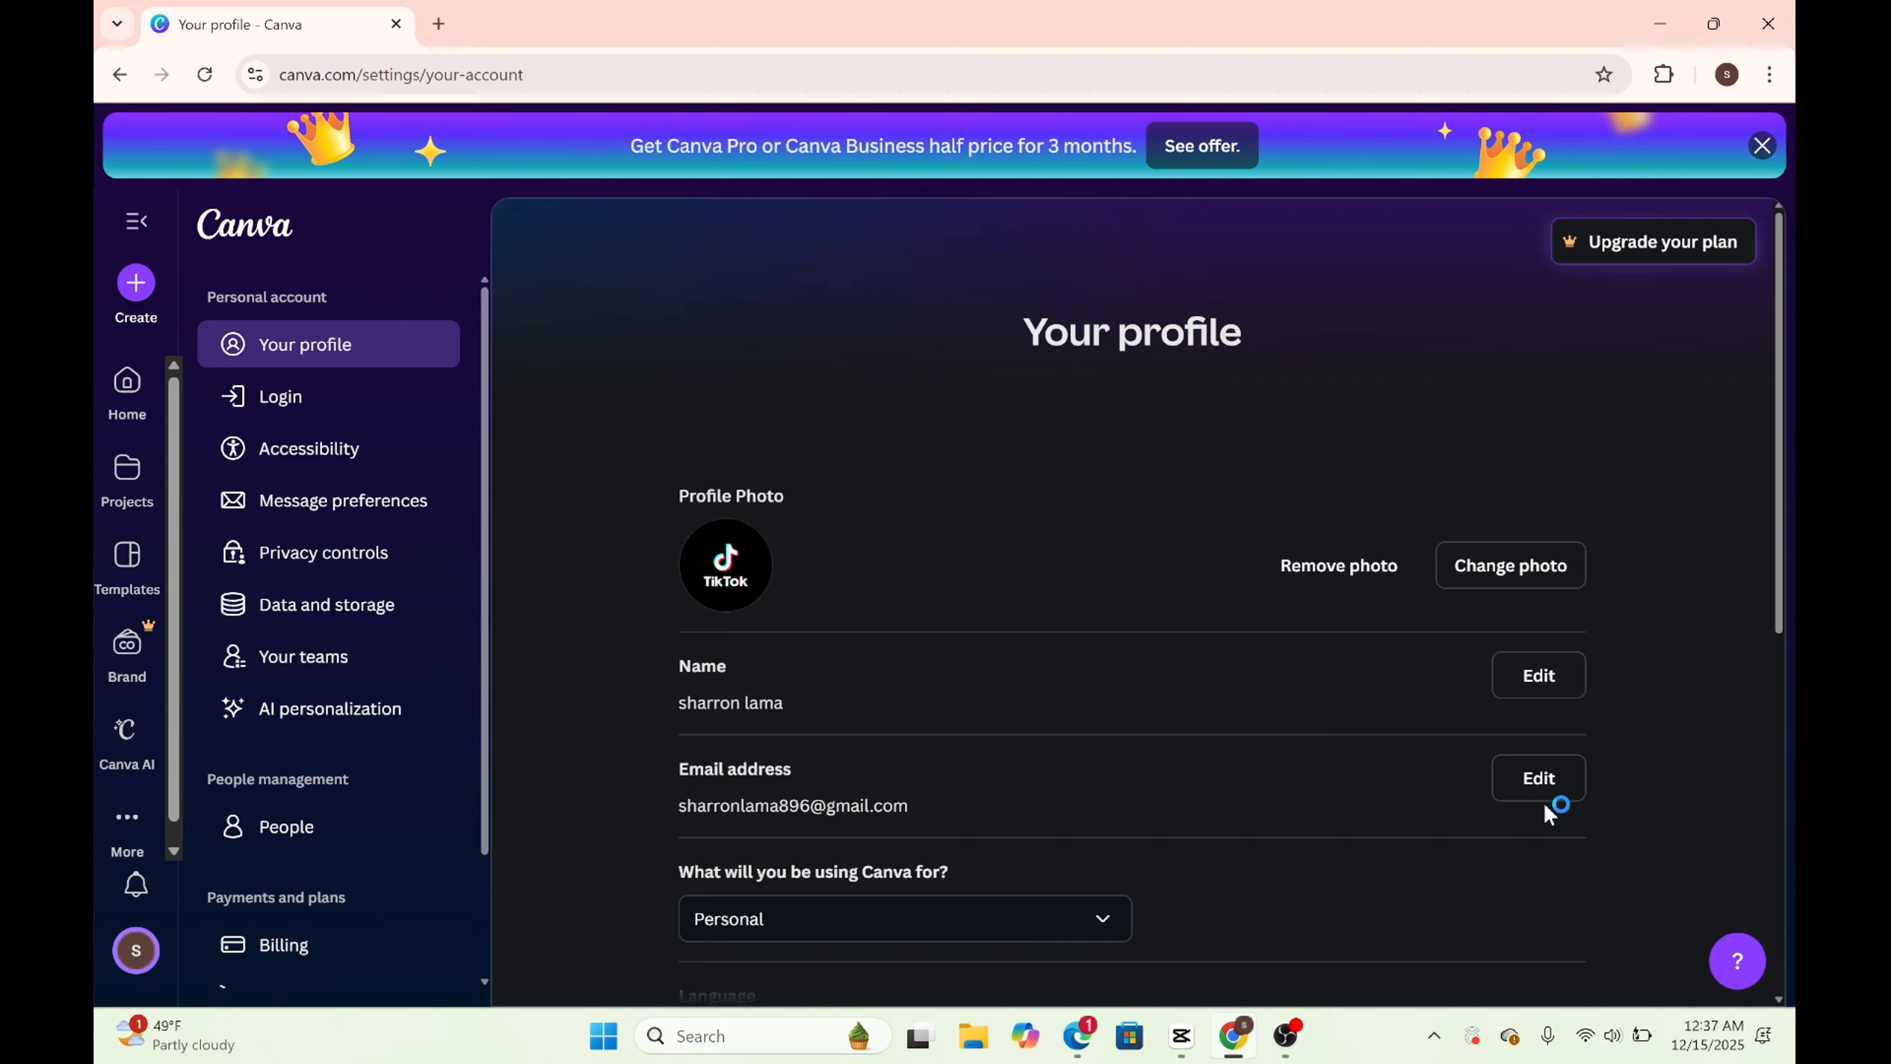
# Step: Look through the interface languages offered in the profile settings, then close the list without choosing another language
pyautogui.scroll(-3, 1552, 803)
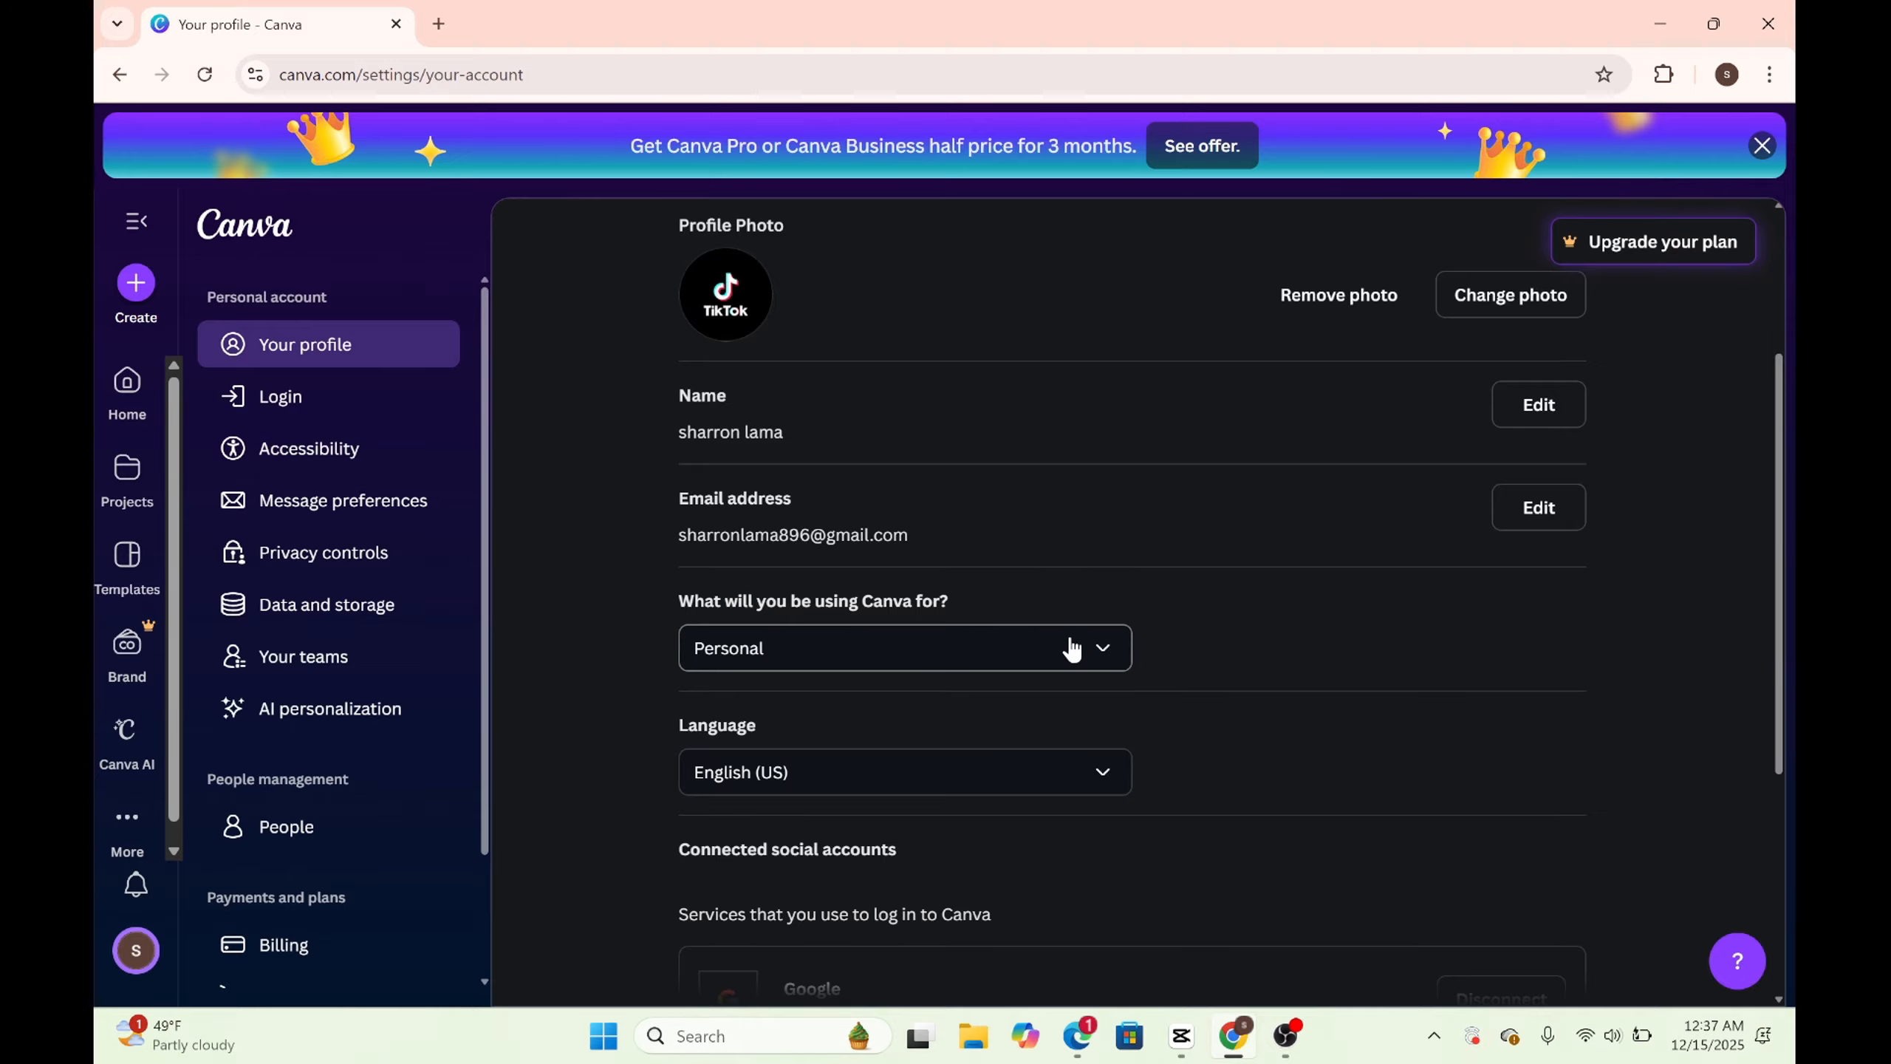
pyautogui.scroll(-1, 1069, 650)
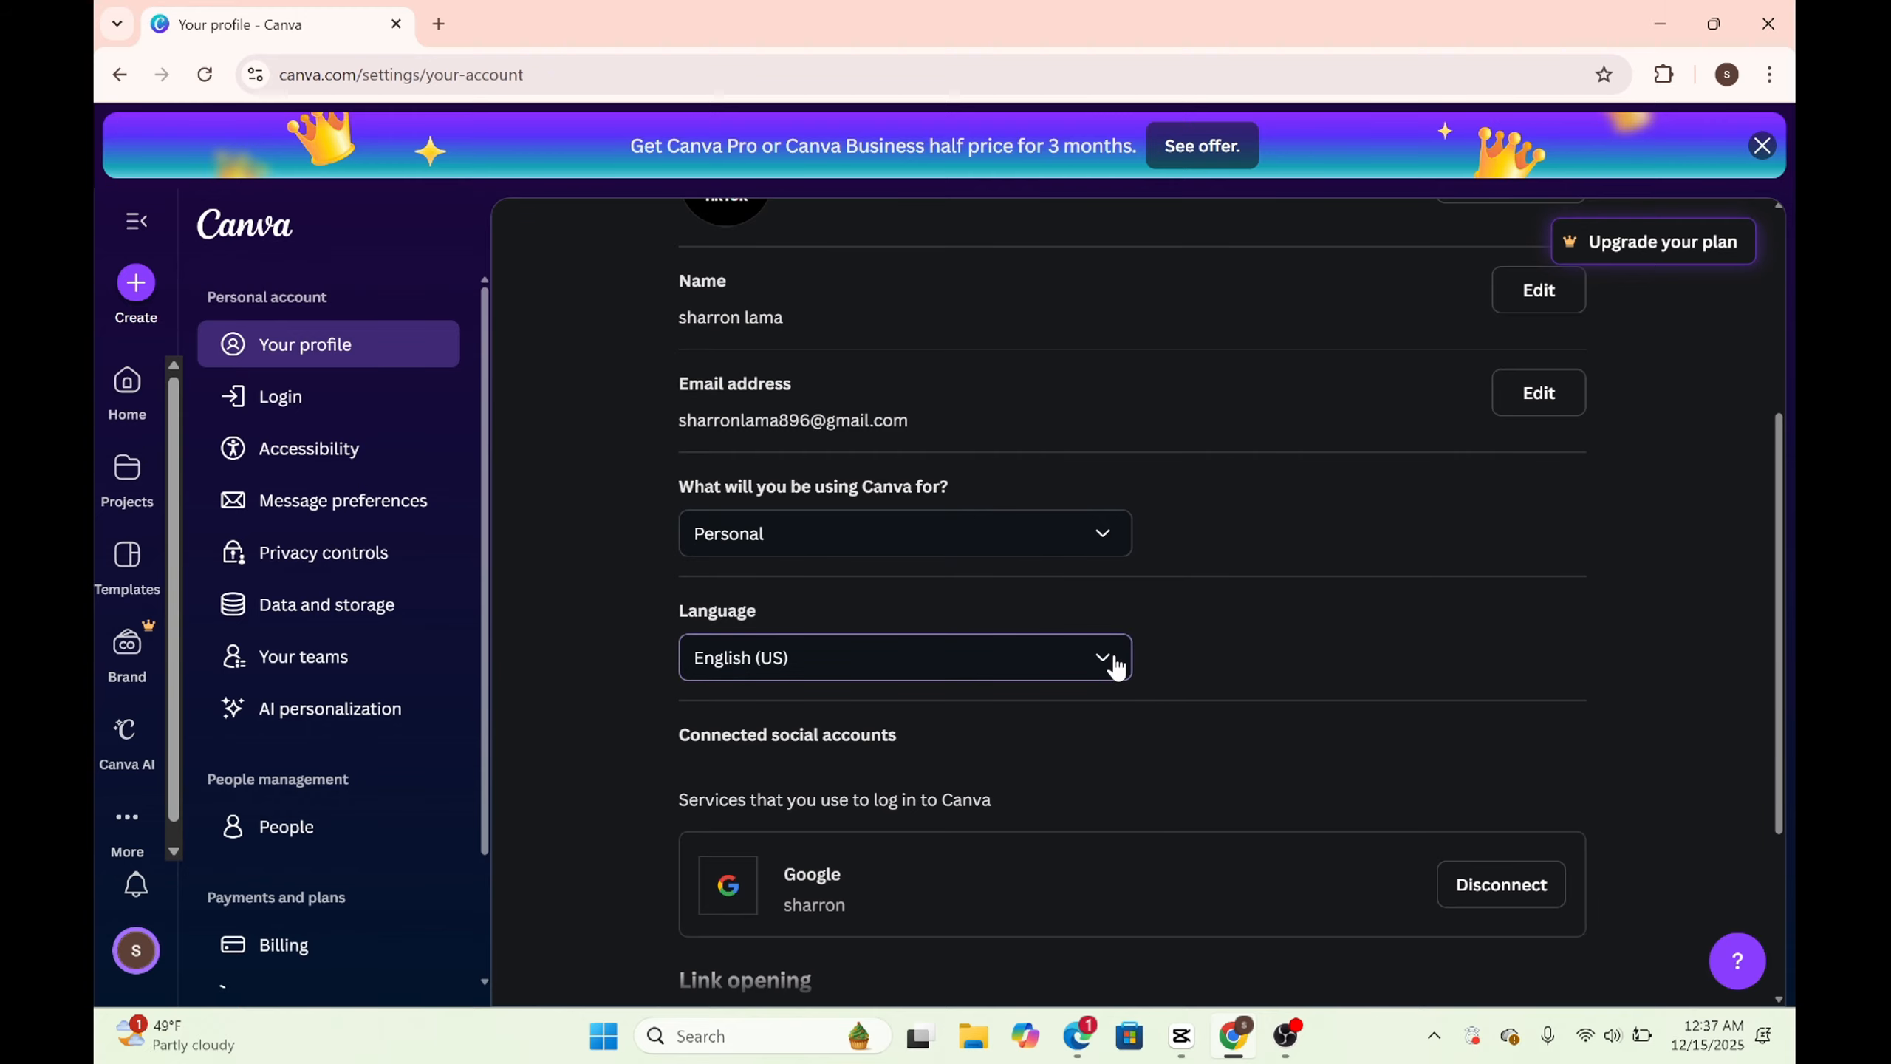
pyautogui.click(1097, 666)
pyautogui.scroll(-20, 1013, 587)
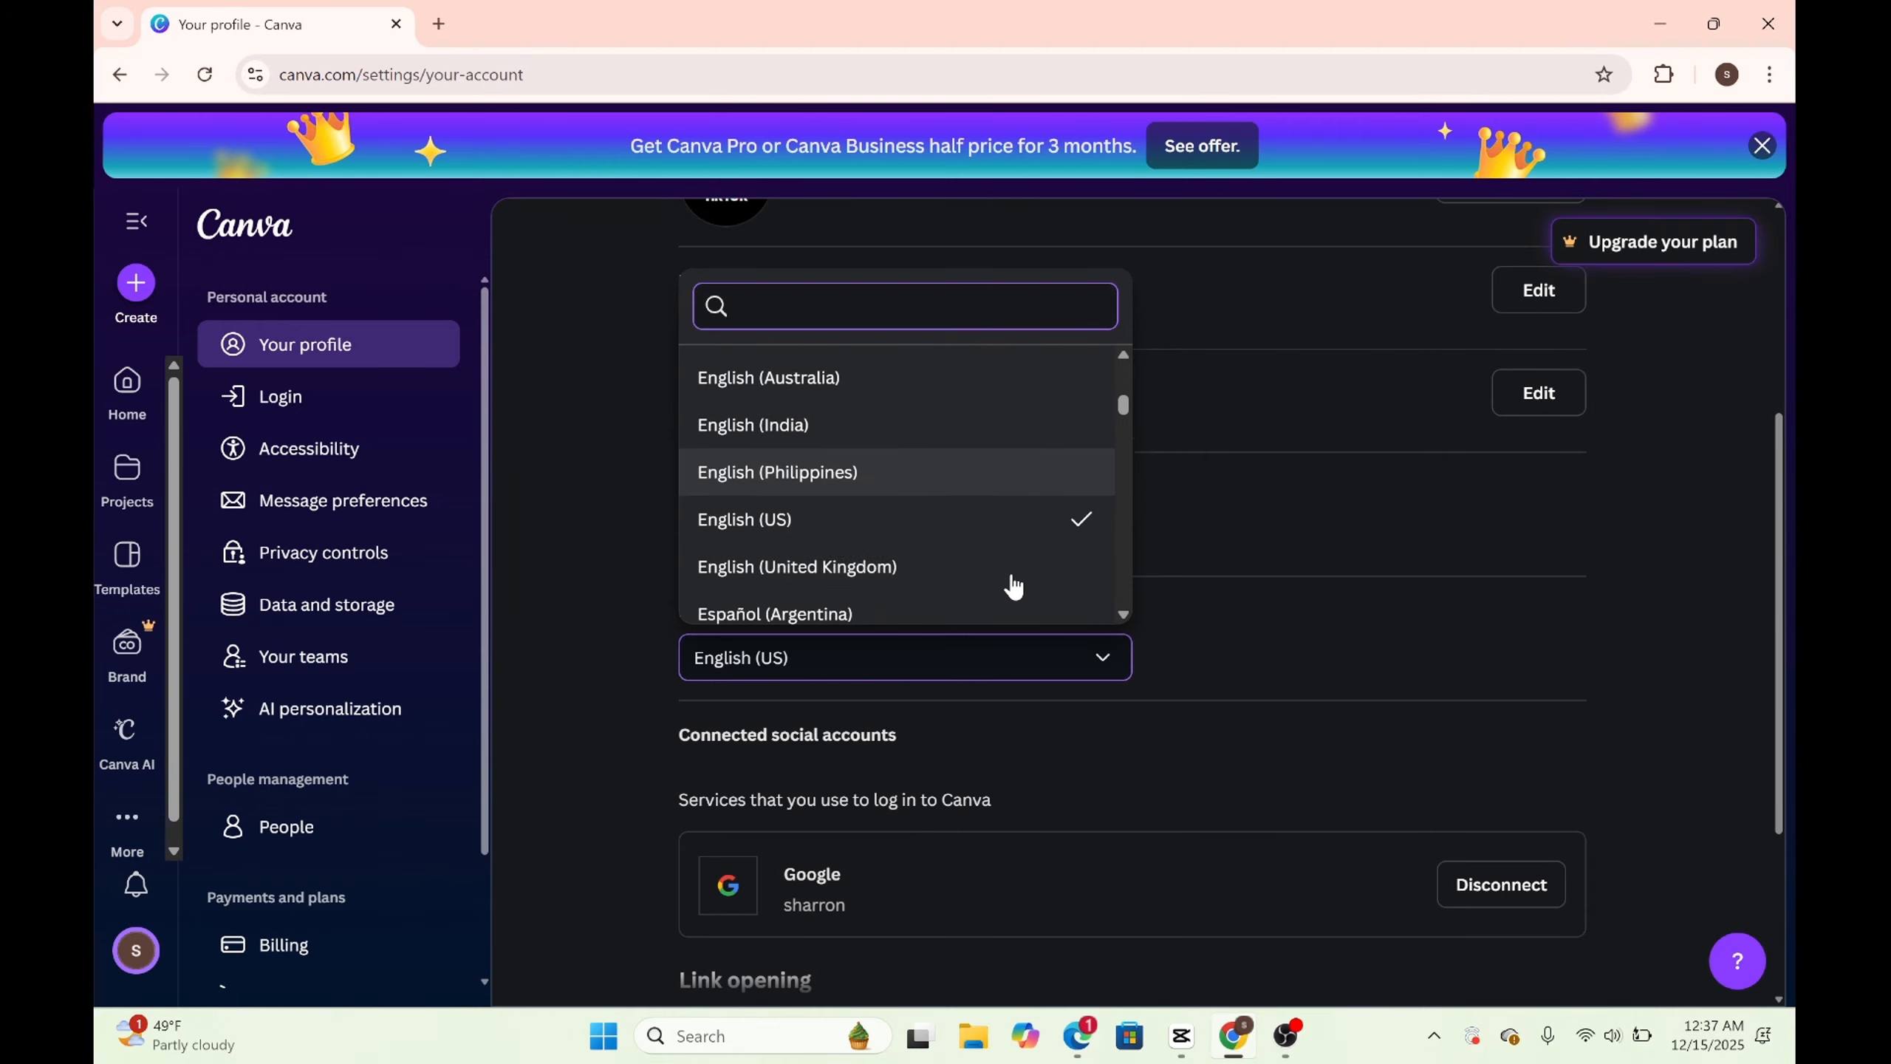
pyautogui.scroll(10, 1013, 587)
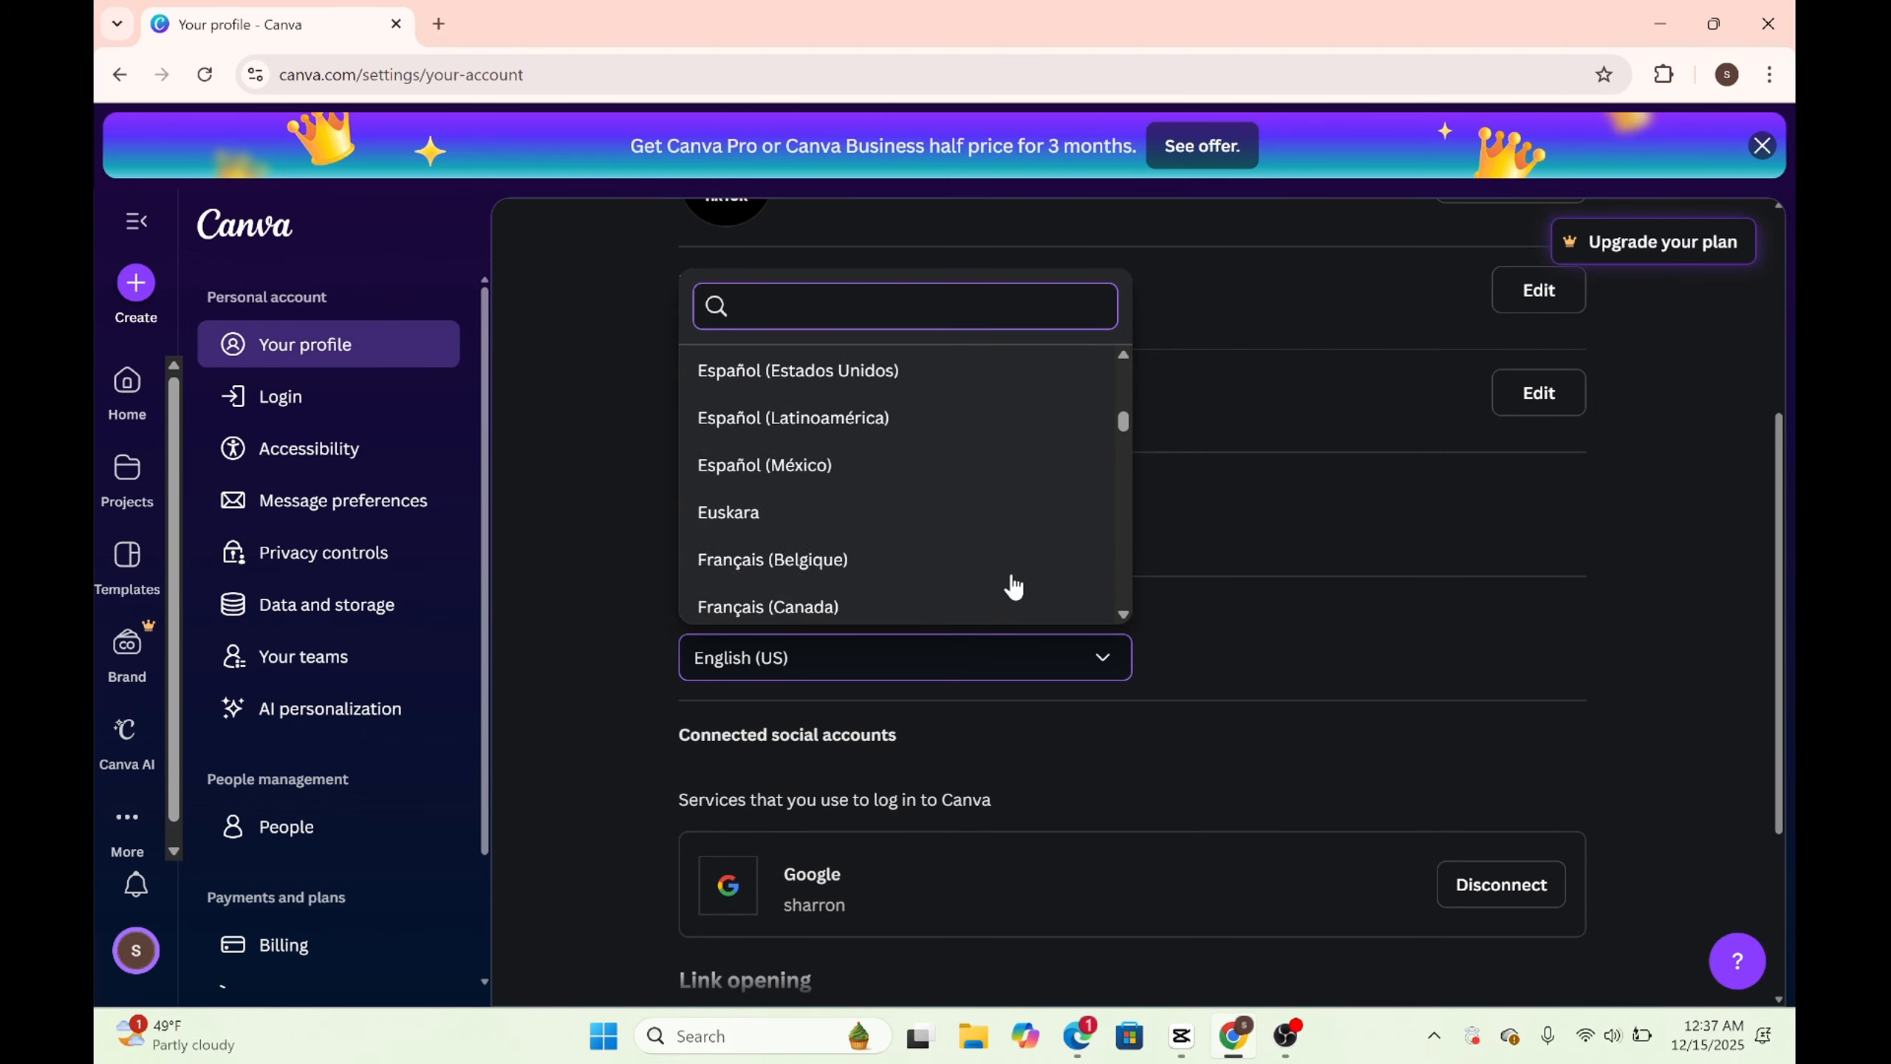
pyautogui.scroll(-15, 1009, 587)
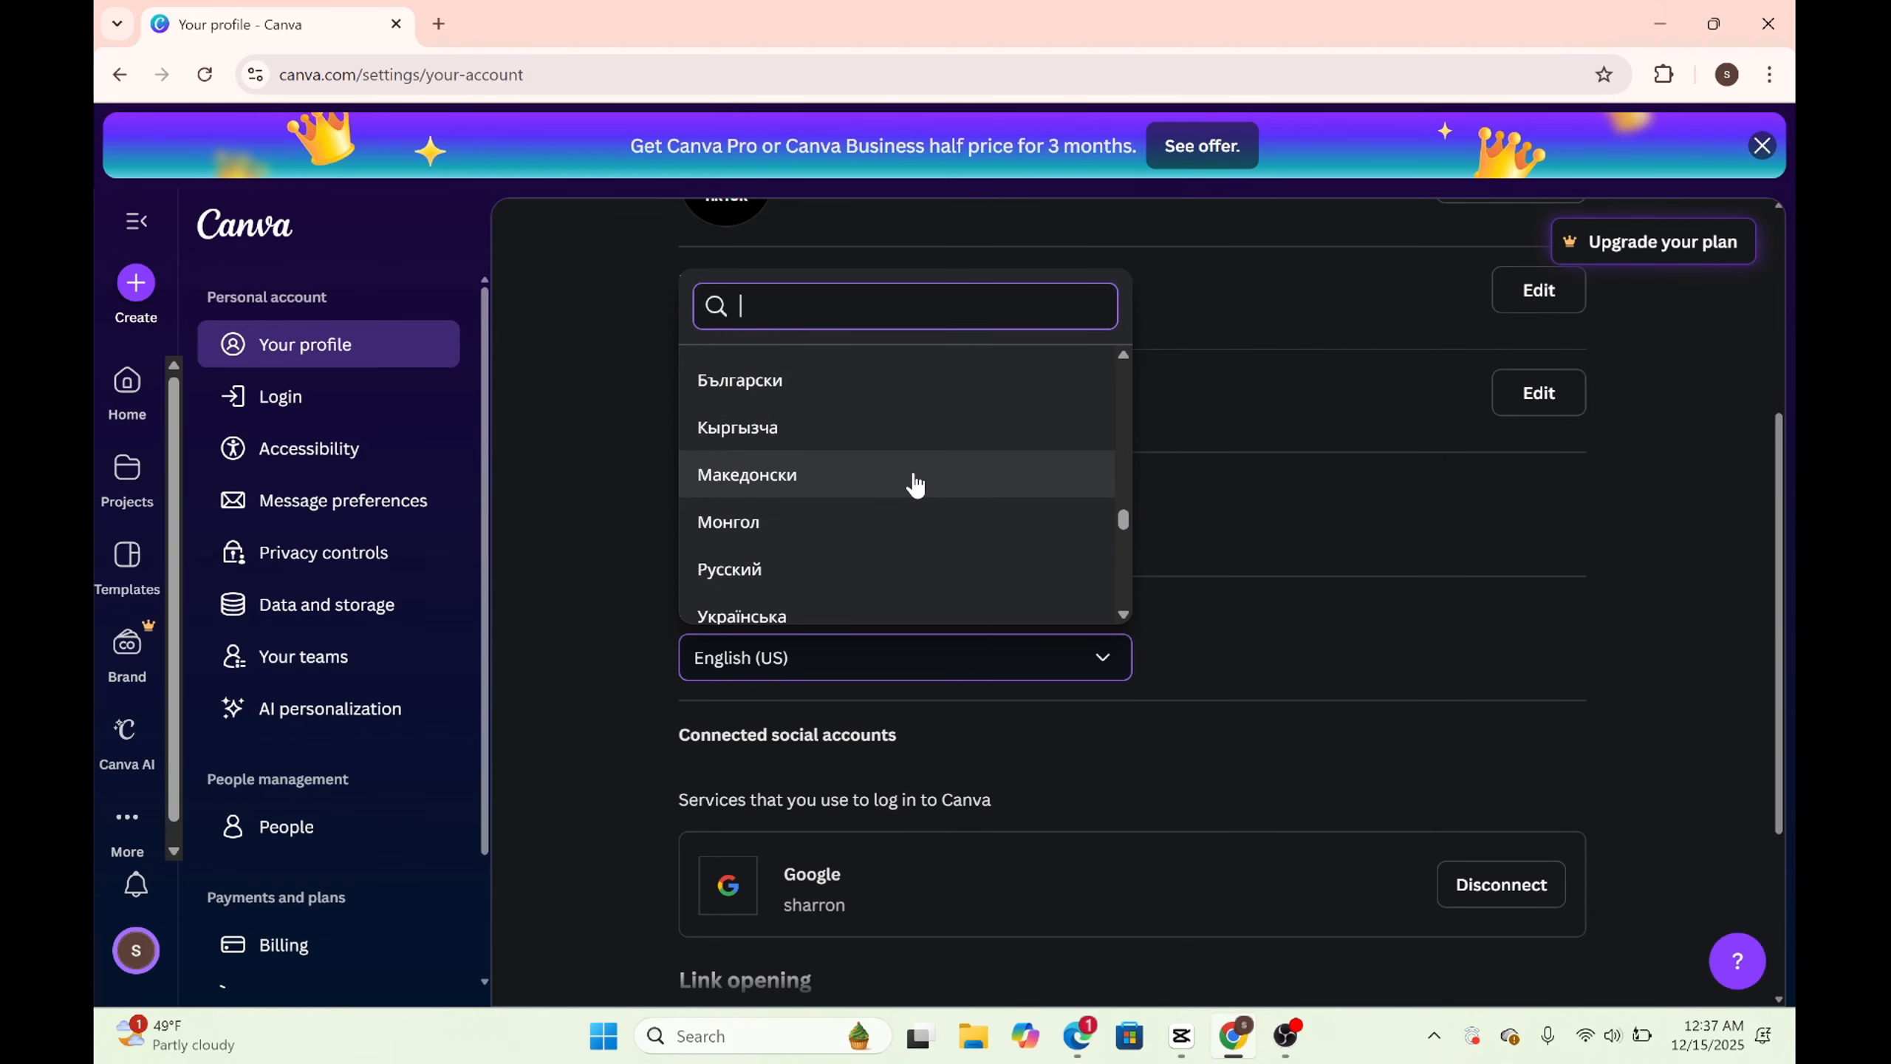
pyautogui.click(633, 553)
# Step: Review the connected social accounts, link opening and video editing options in the profile settings, and the remaining settings categories
pyautogui.scroll(-2, 1105, 709)
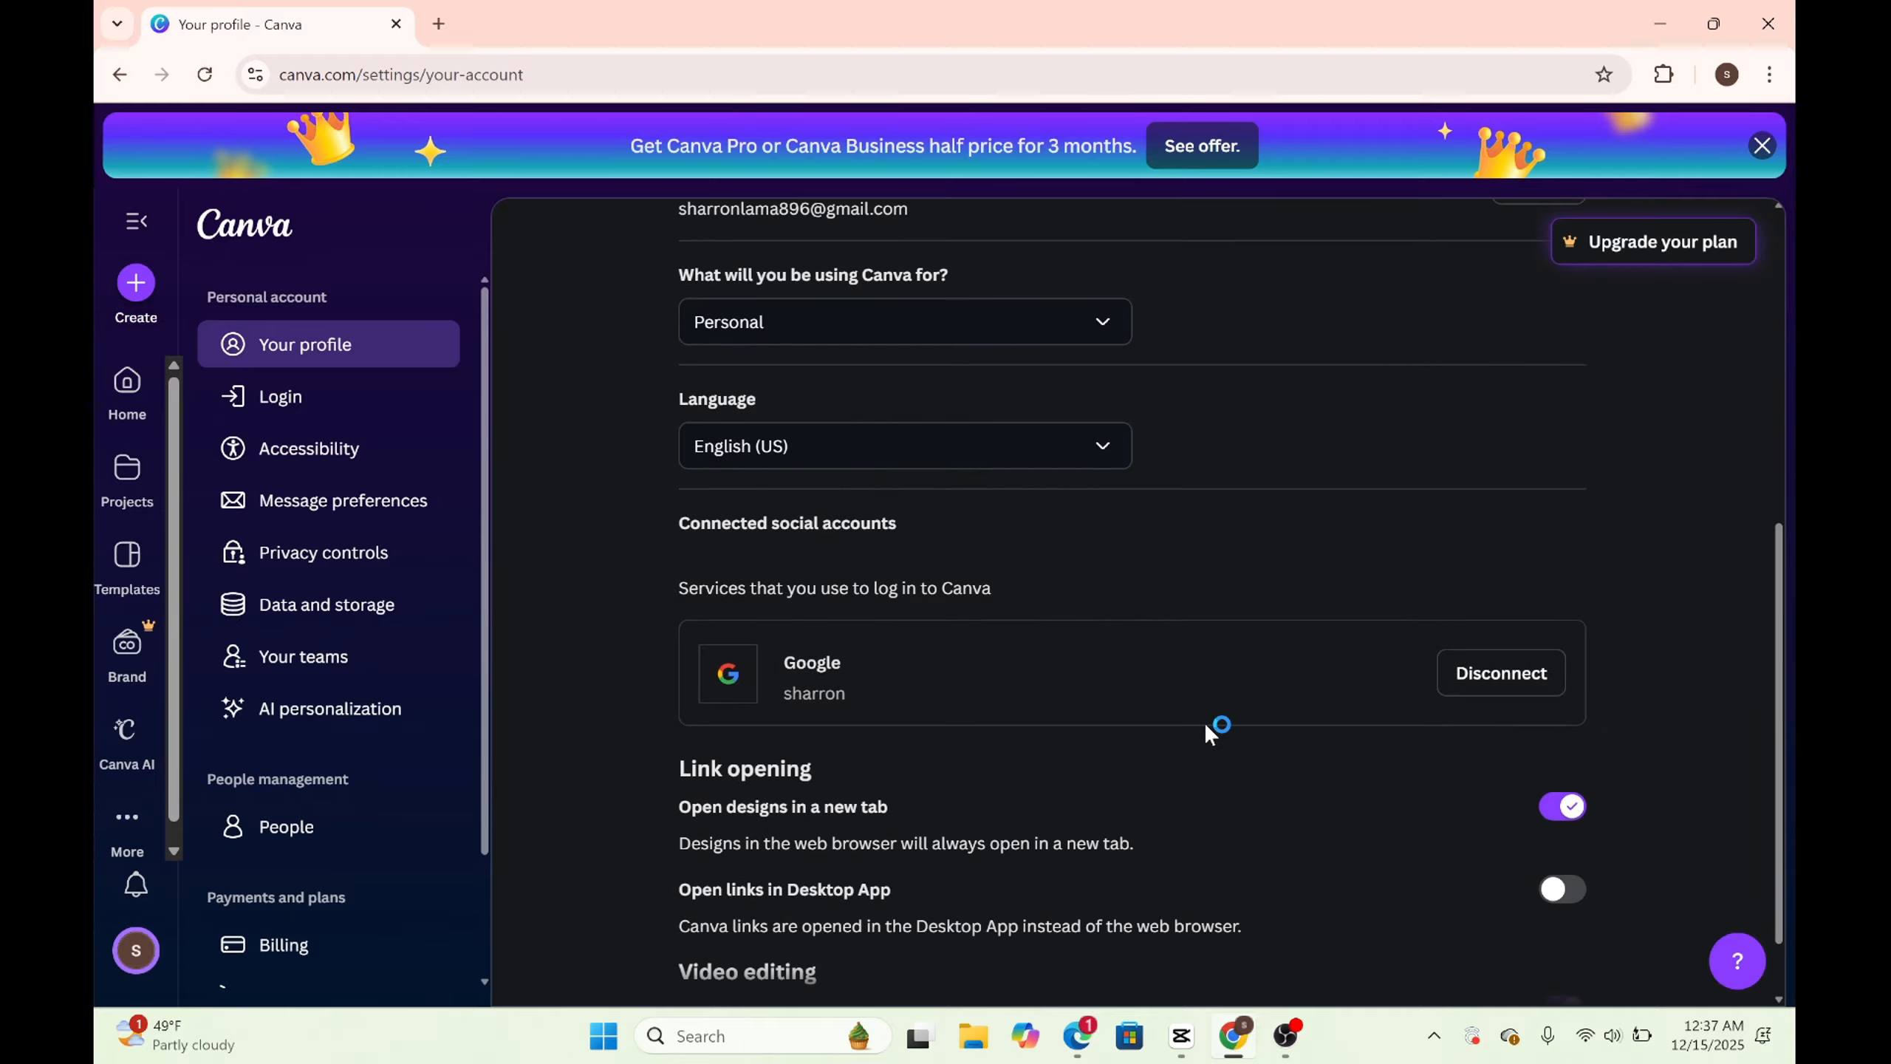
pyautogui.scroll(-2, 1467, 667)
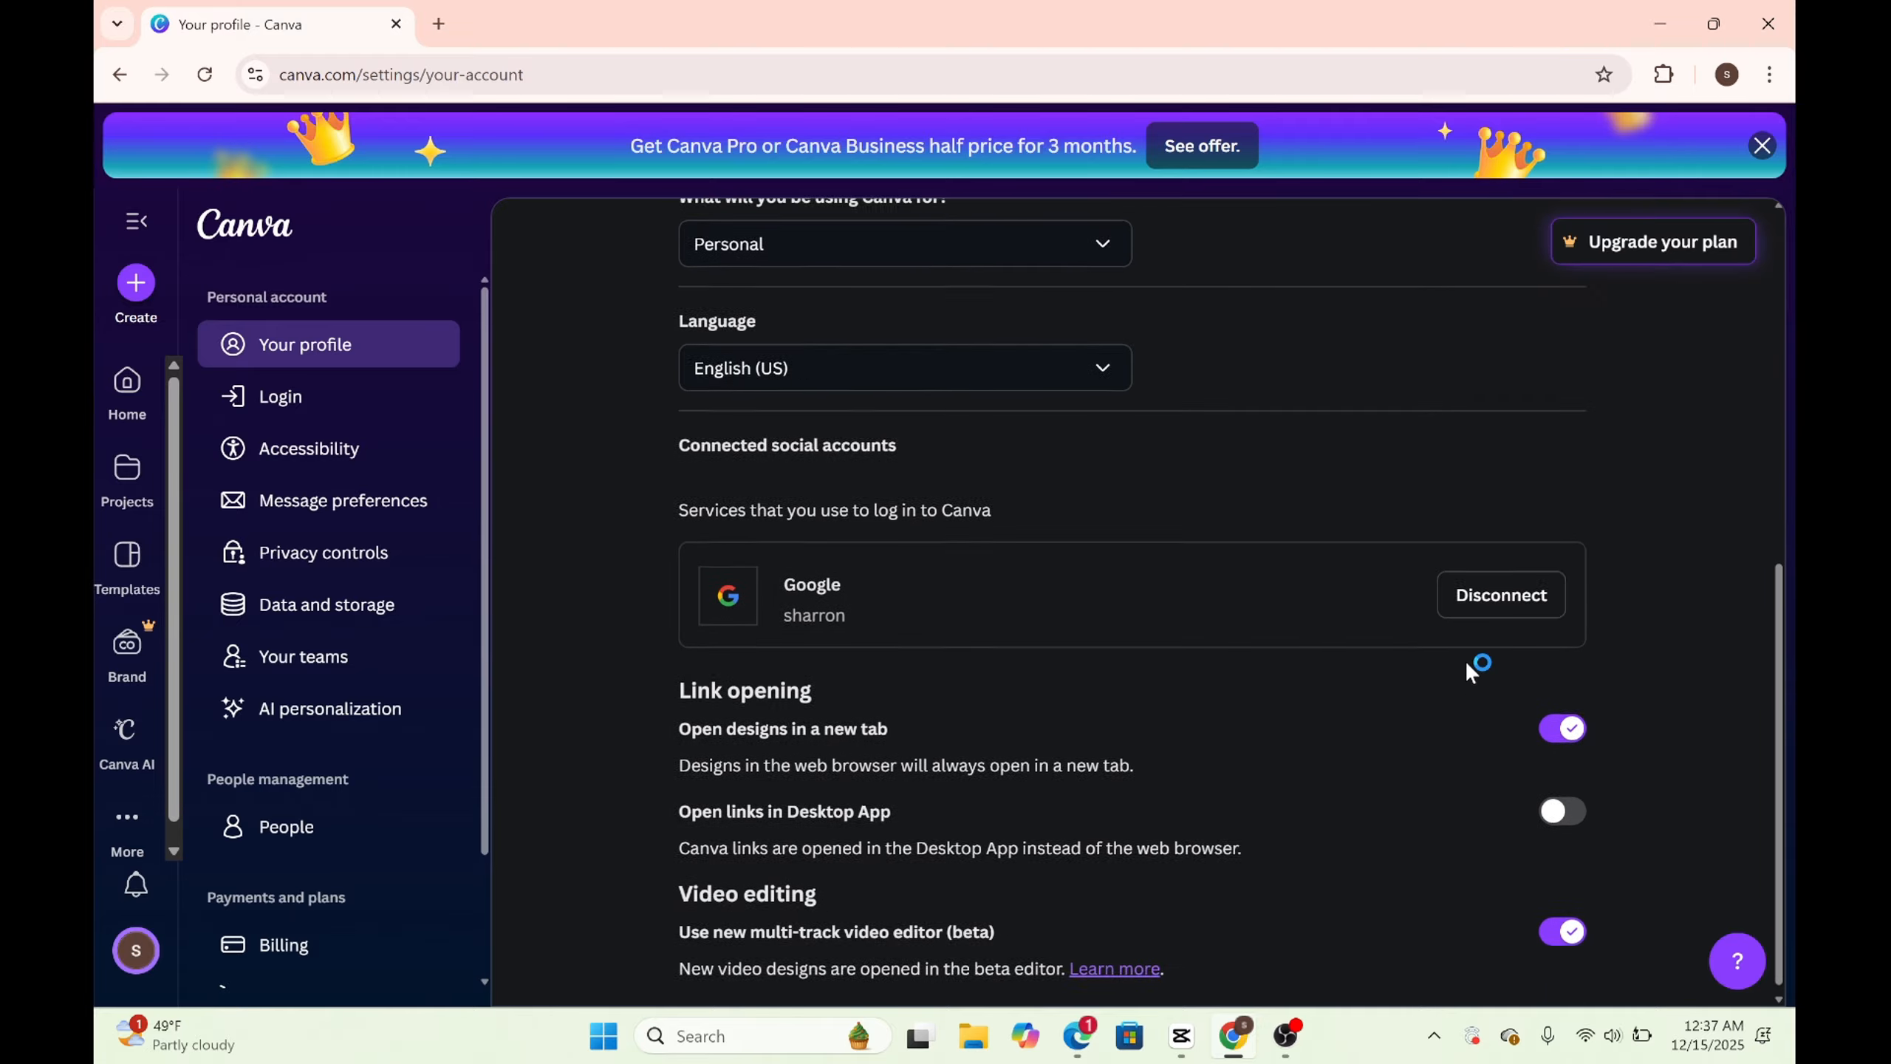
pyautogui.scroll(10, 1470, 662)
pyautogui.scroll(-9, 1467, 668)
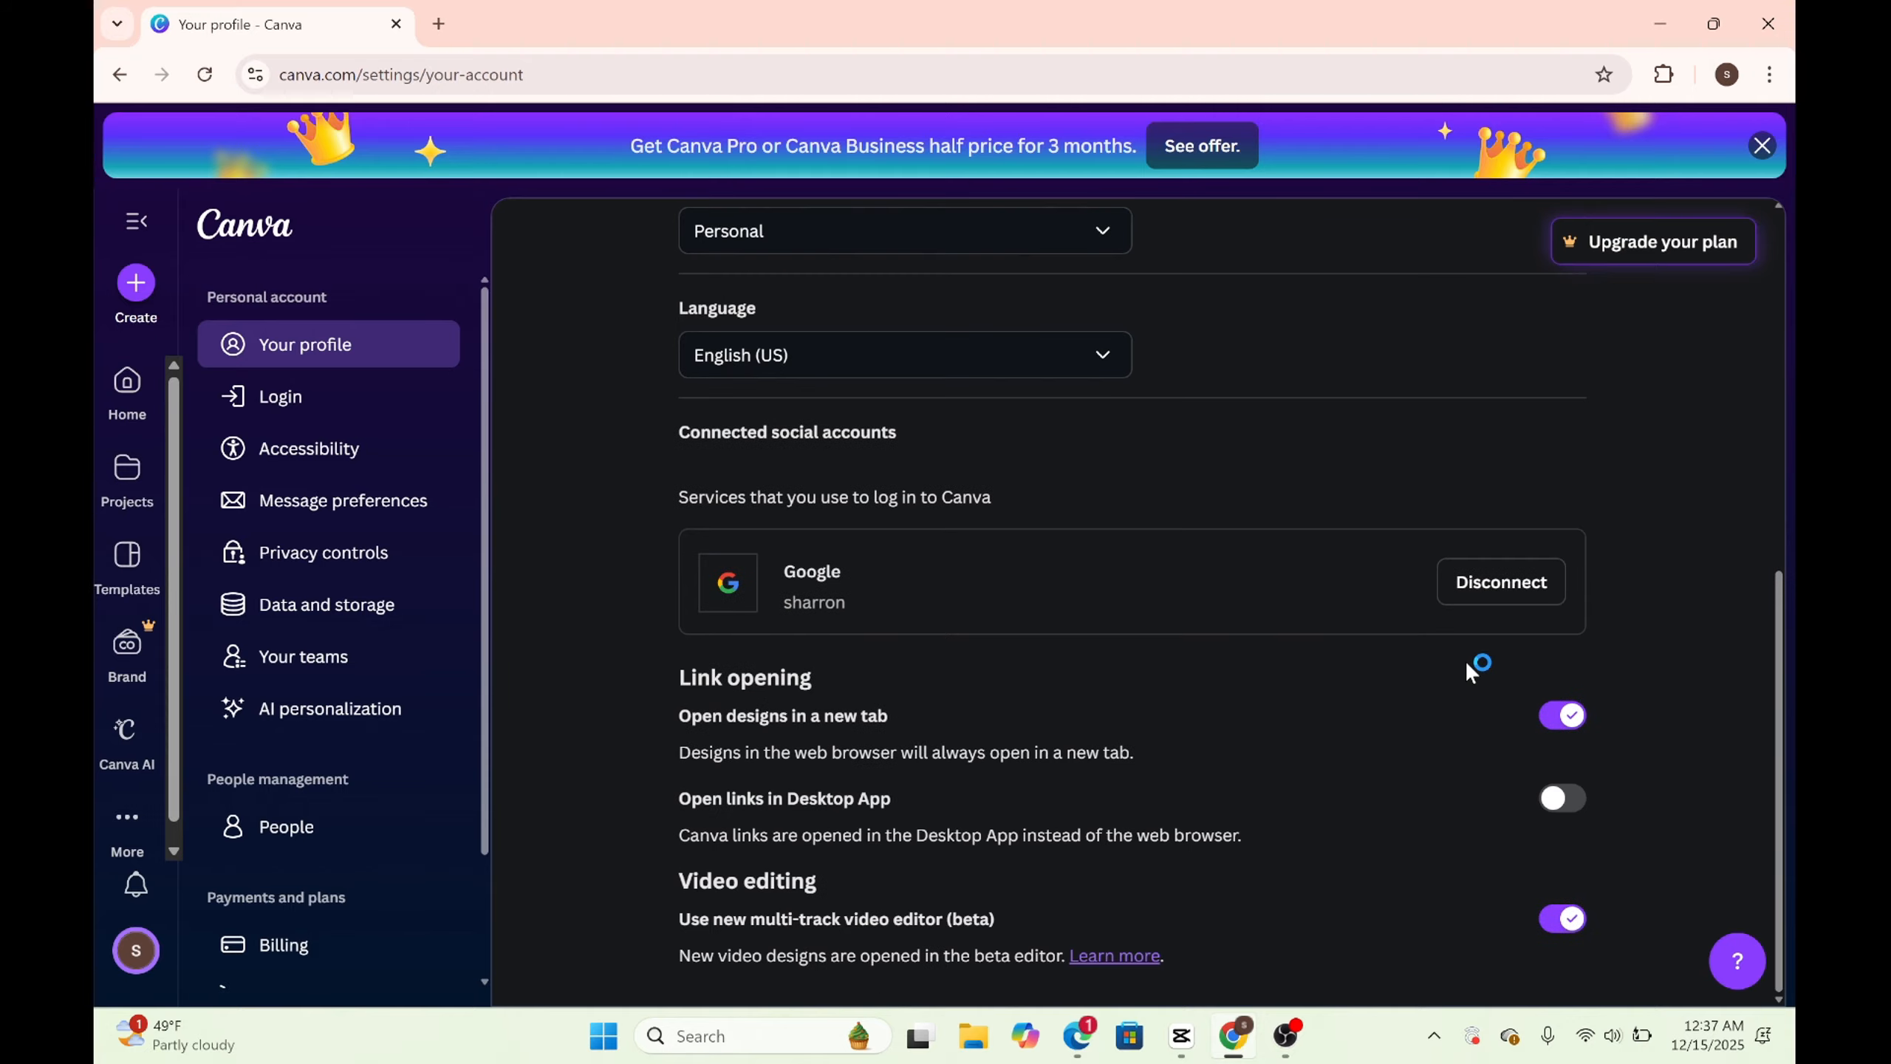
pyautogui.scroll(-2, 580, 772)
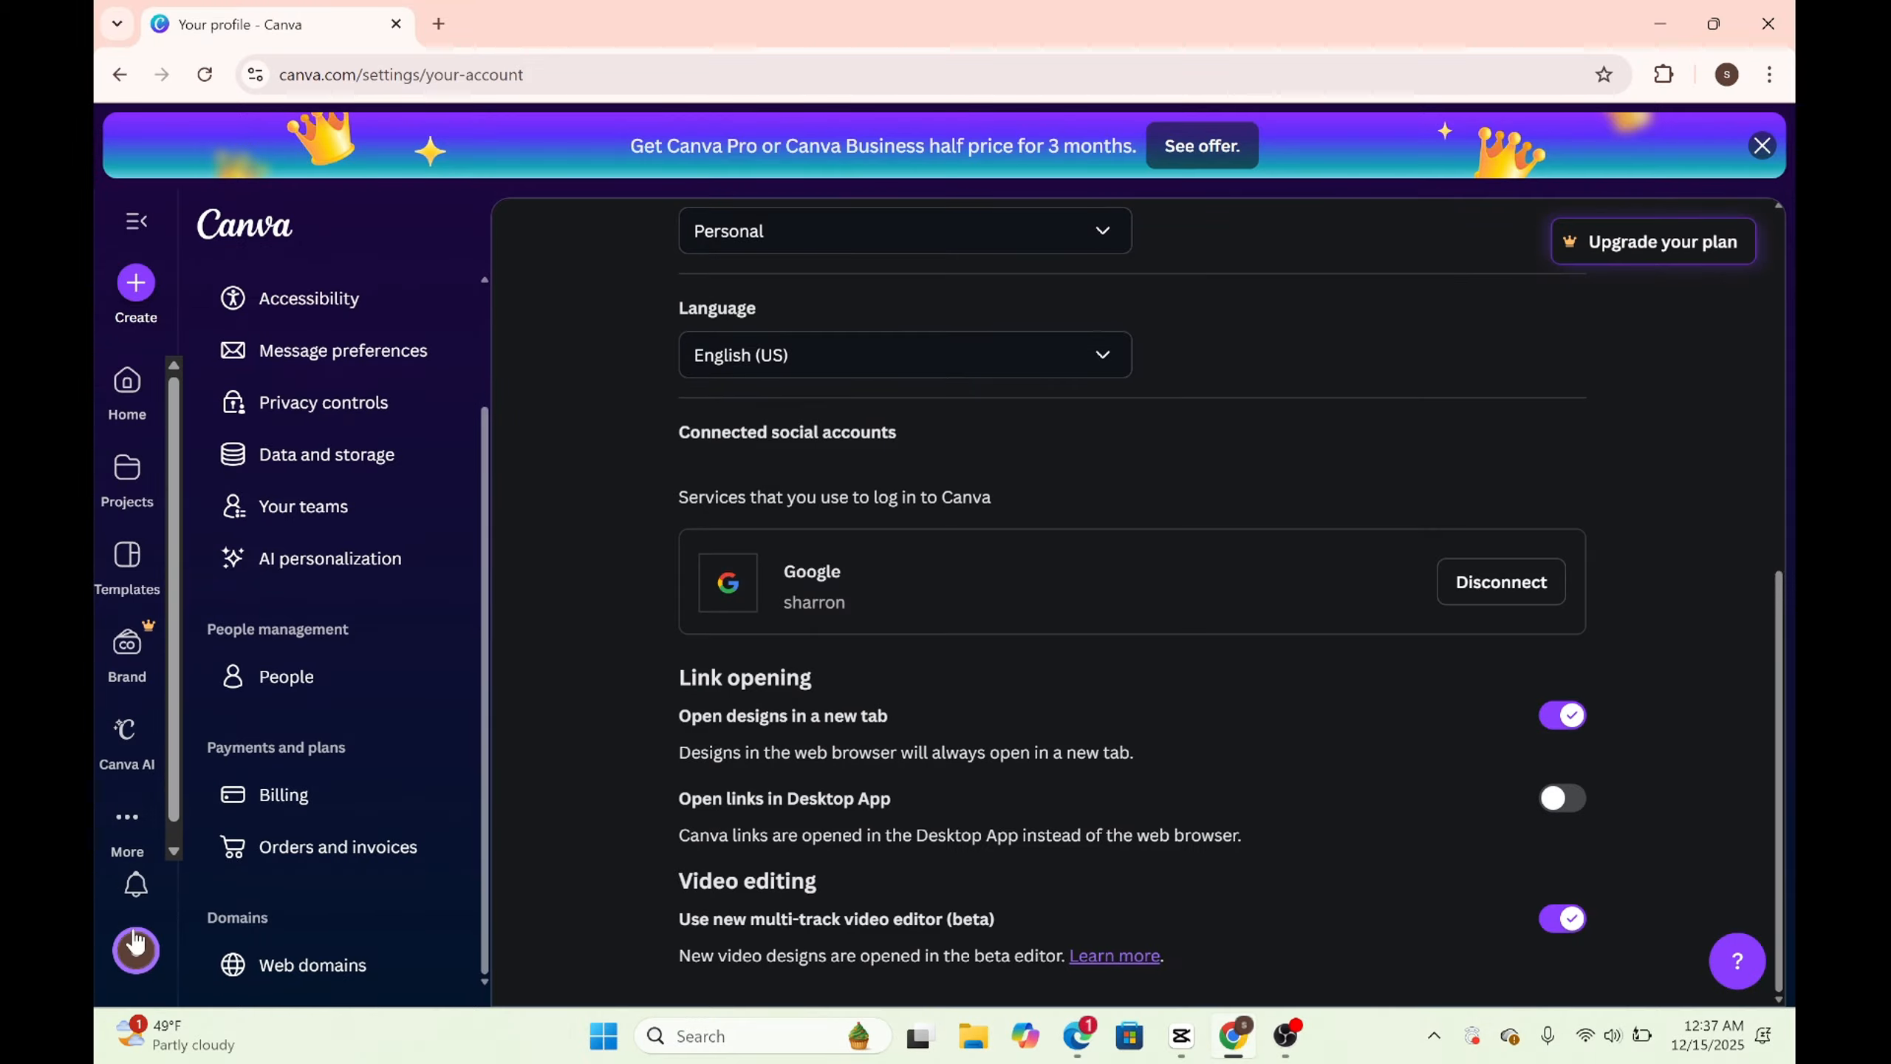
# Step: Log out of the Canva account
pyautogui.click(135, 954)
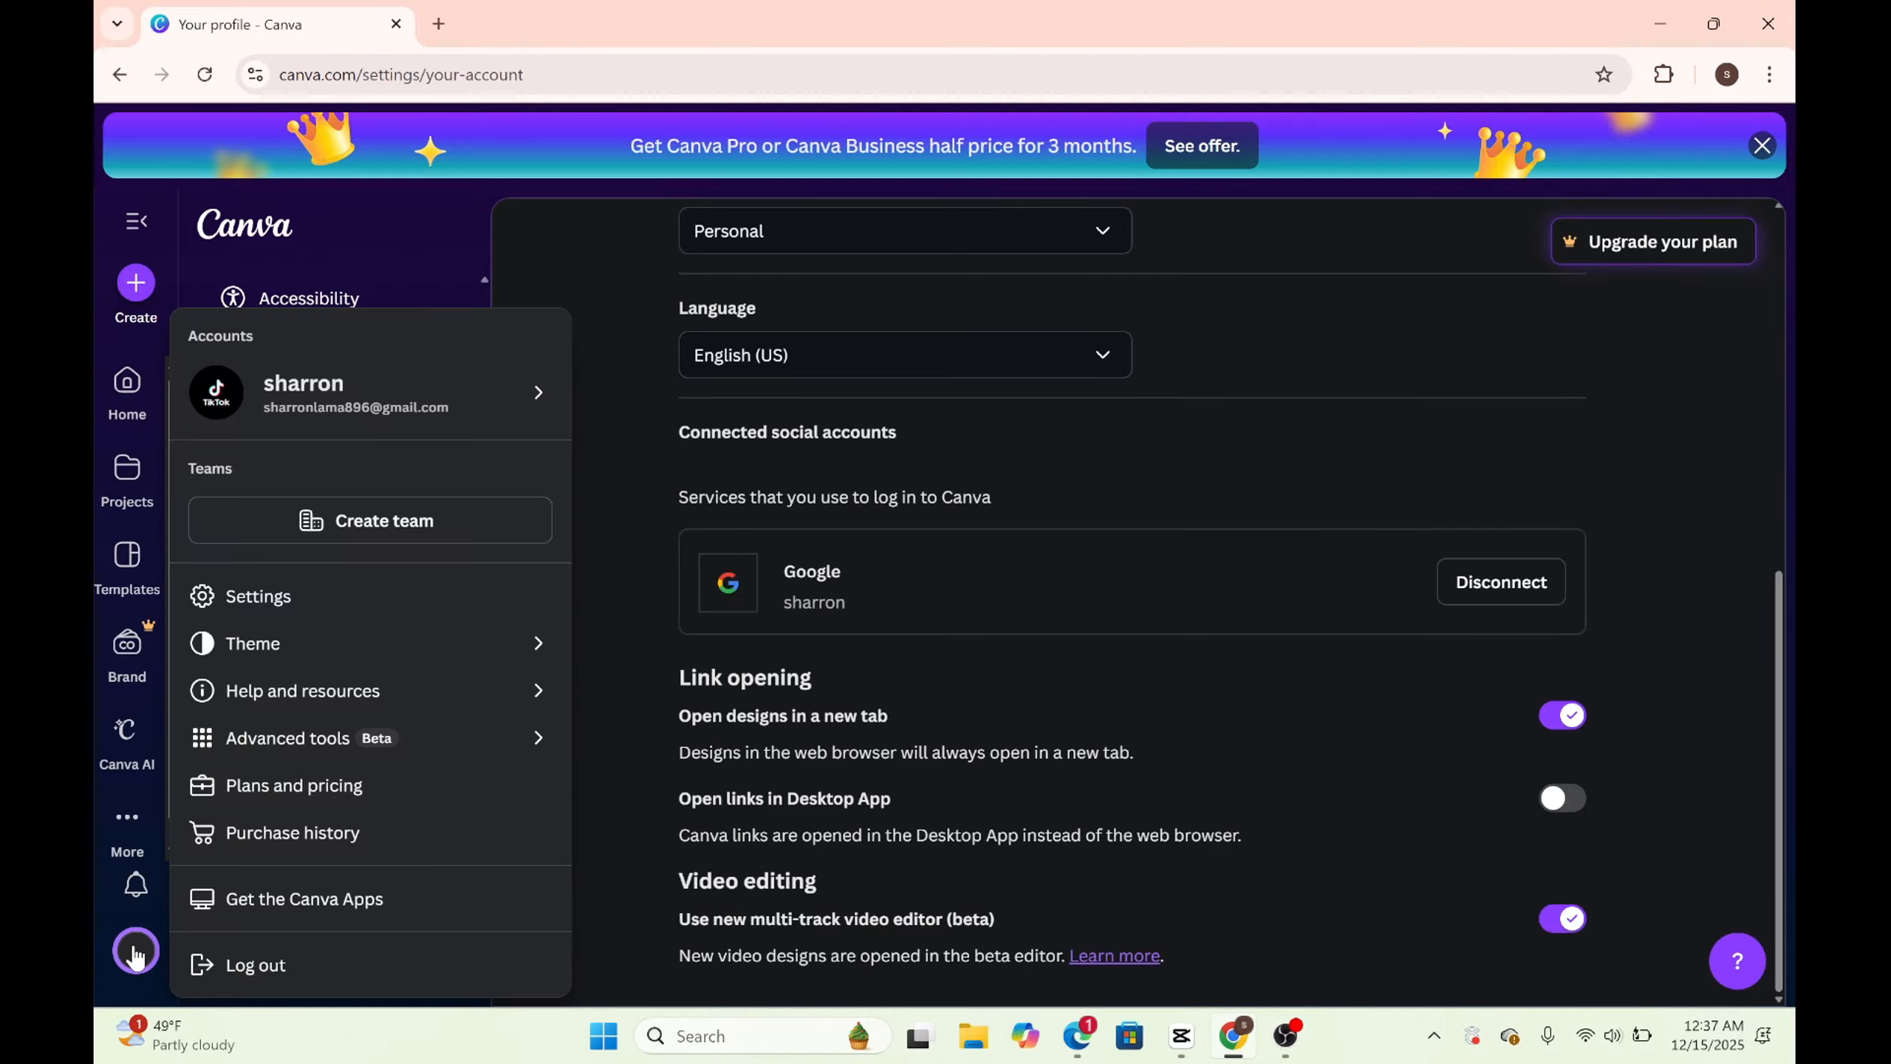
pyautogui.click(291, 969)
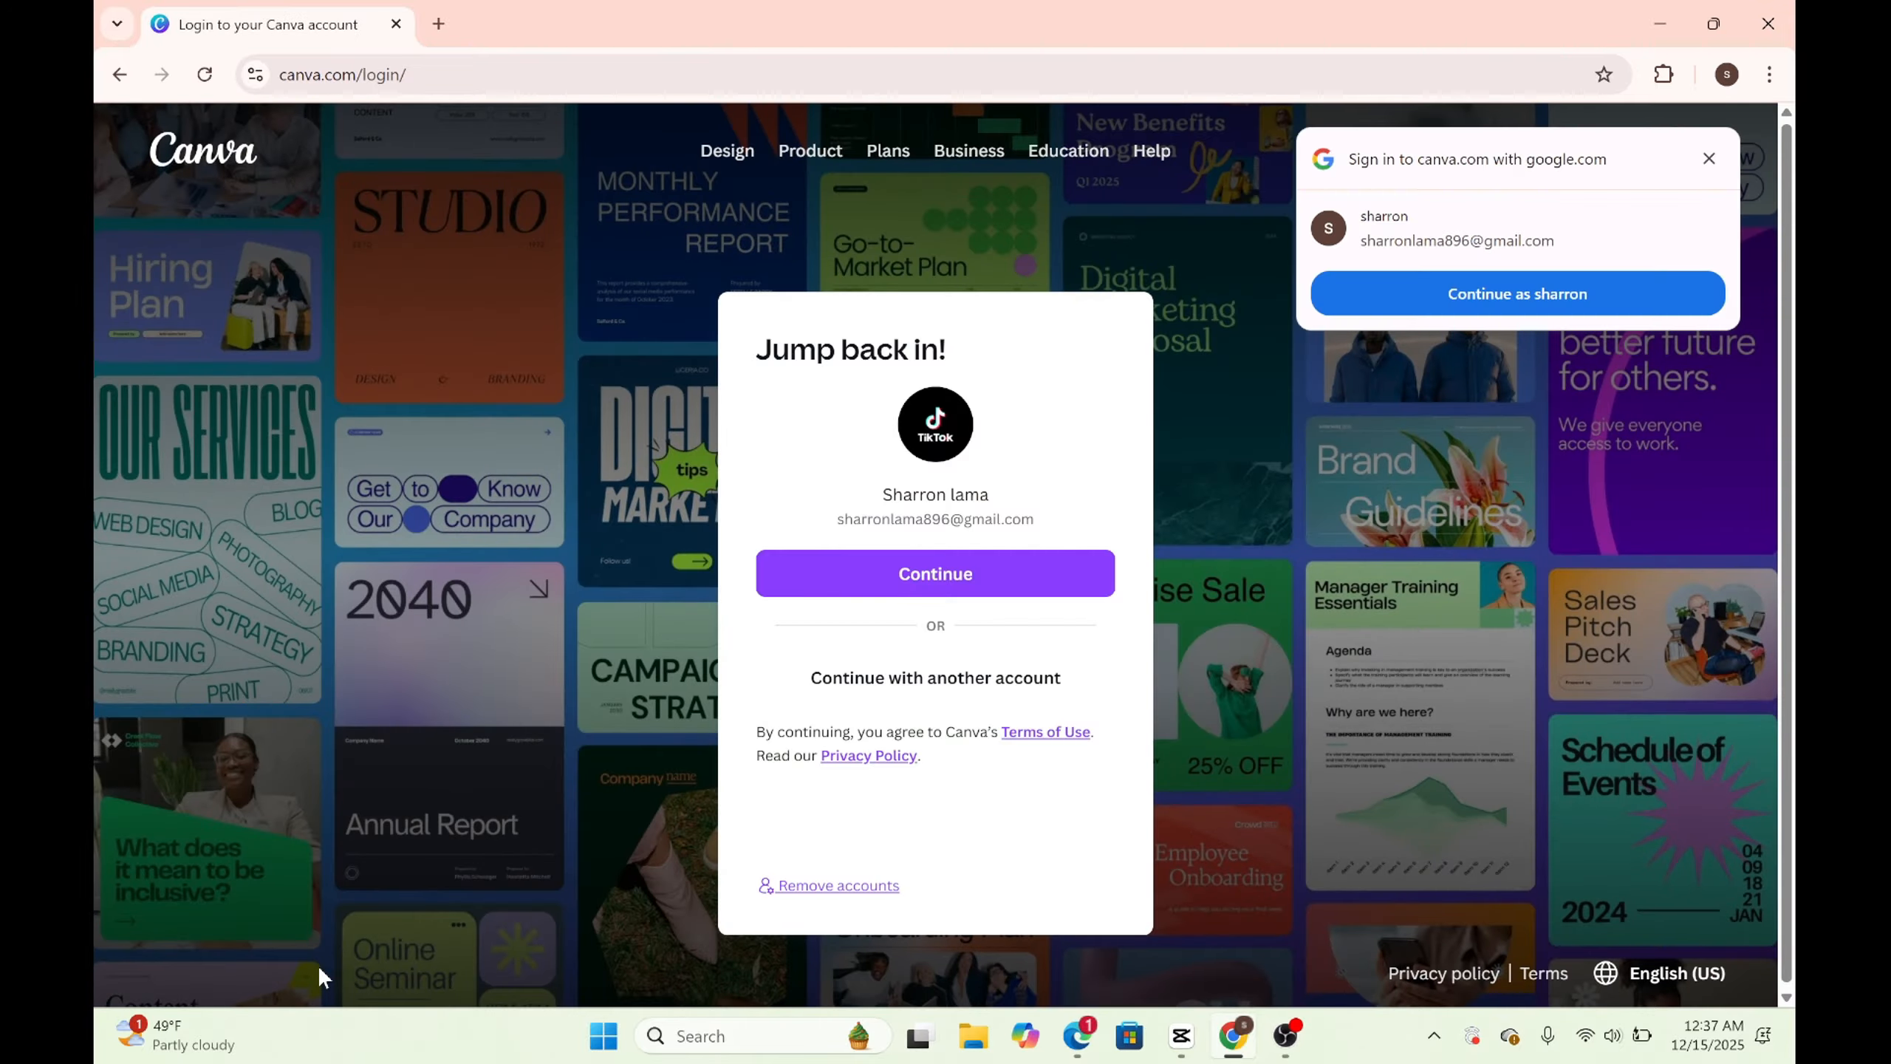